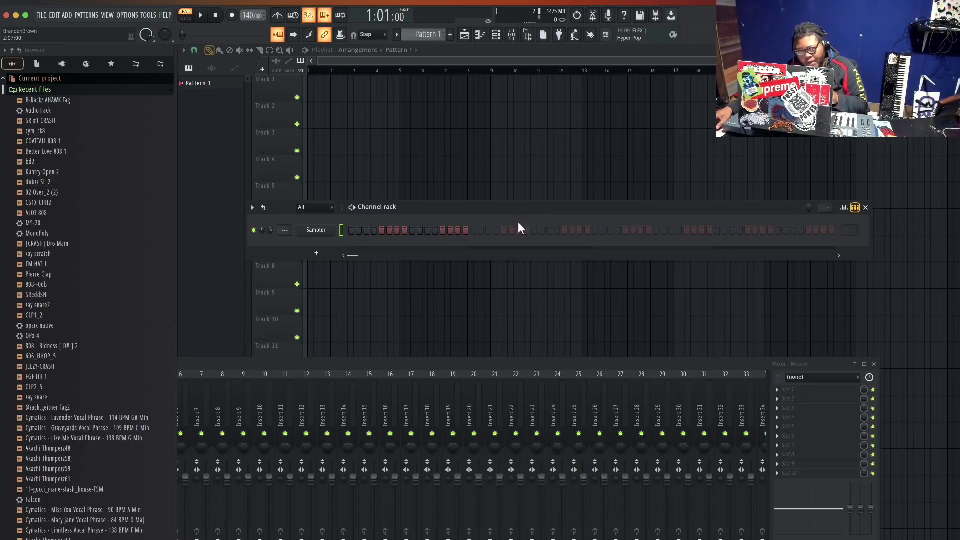
Replace the Sampler channel with the MonoPoly synth and load its Gang Lead preset from the Lead category.
right_click(324, 230)
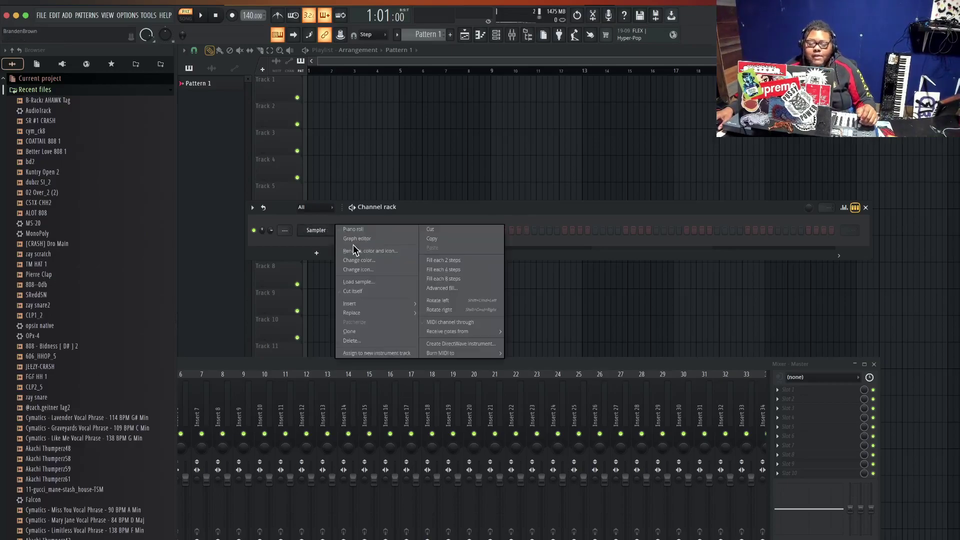
mouse_move(365, 314)
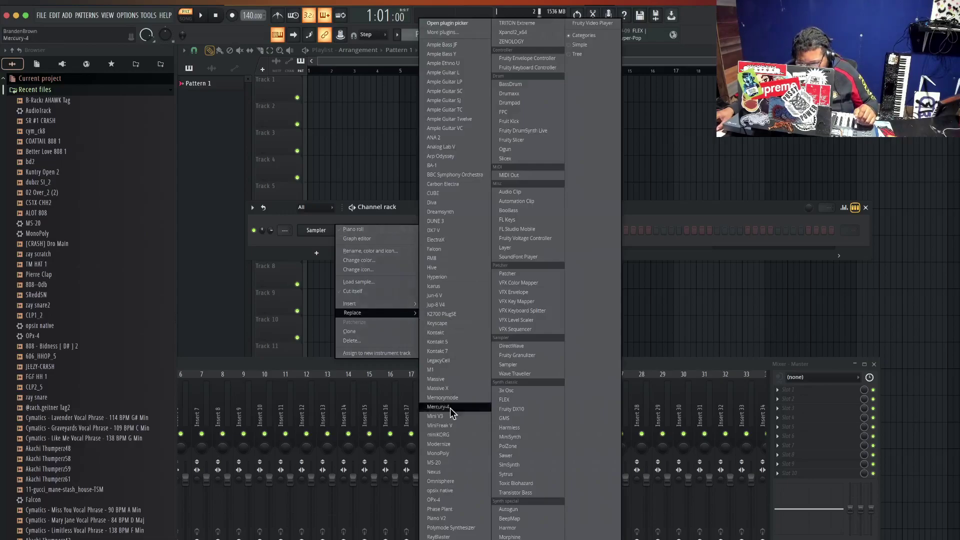
left_click(453, 453)
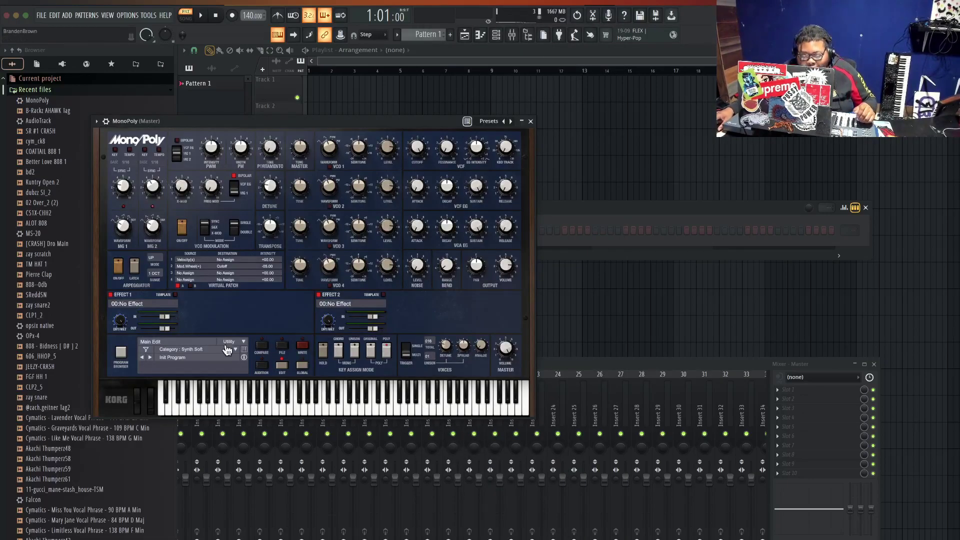
left_click(187, 359)
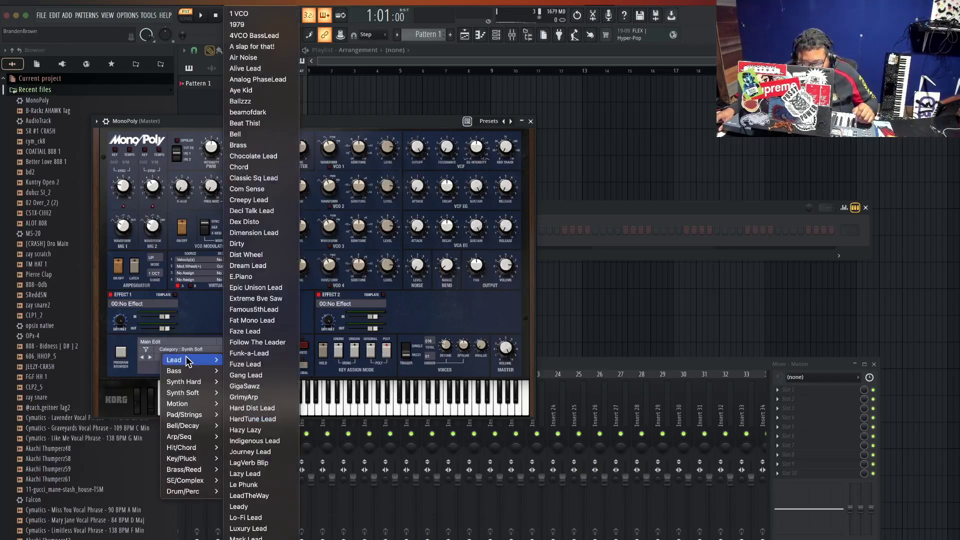
left_click(258, 377)
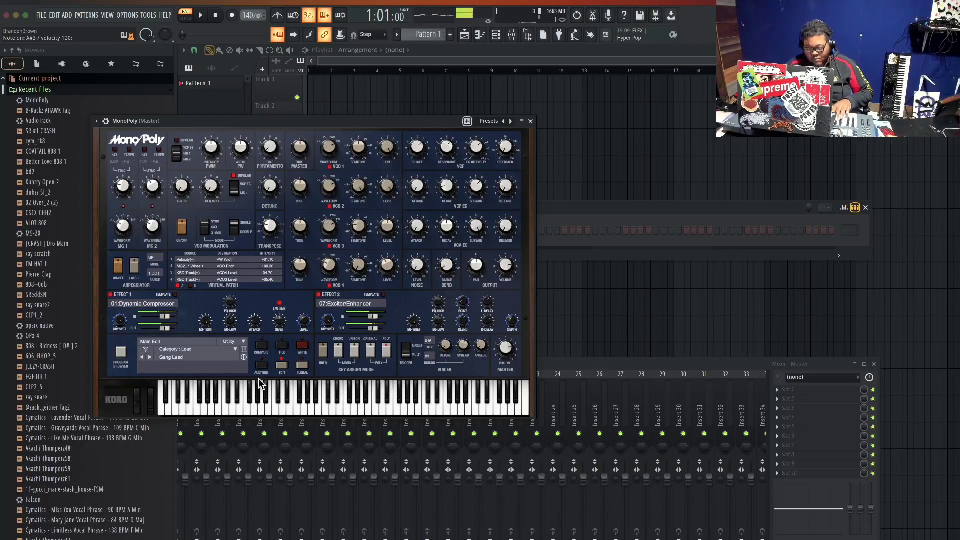
Record a G#3, A#3, F#3, G#3 lead melody on MonoPoly with the metronome on, and turn recording off.
left_click(232, 16)
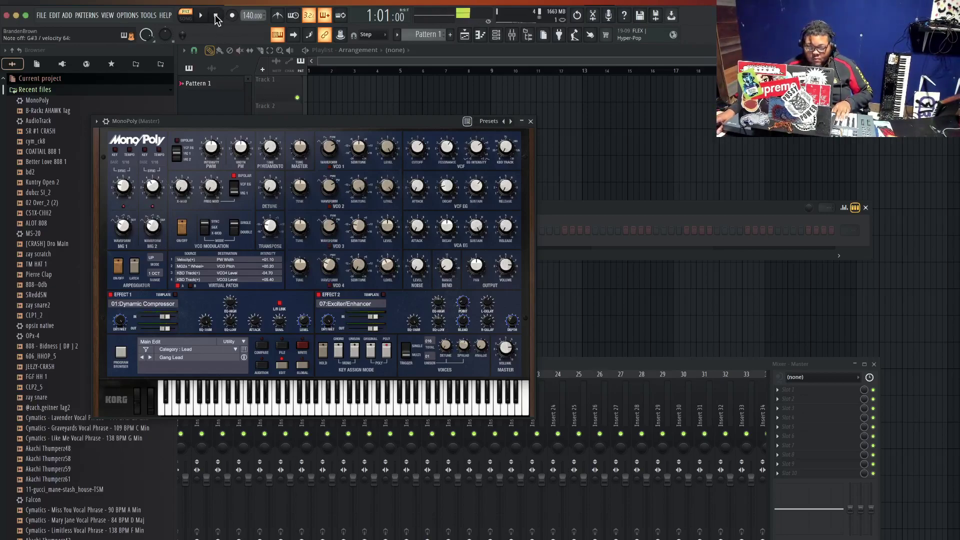
left_click(201, 16)
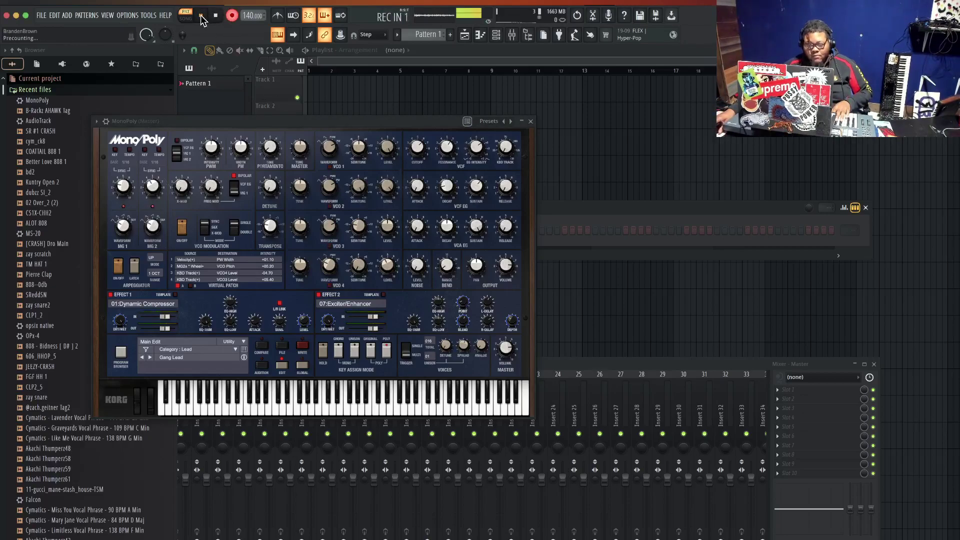
left_click(278, 17)
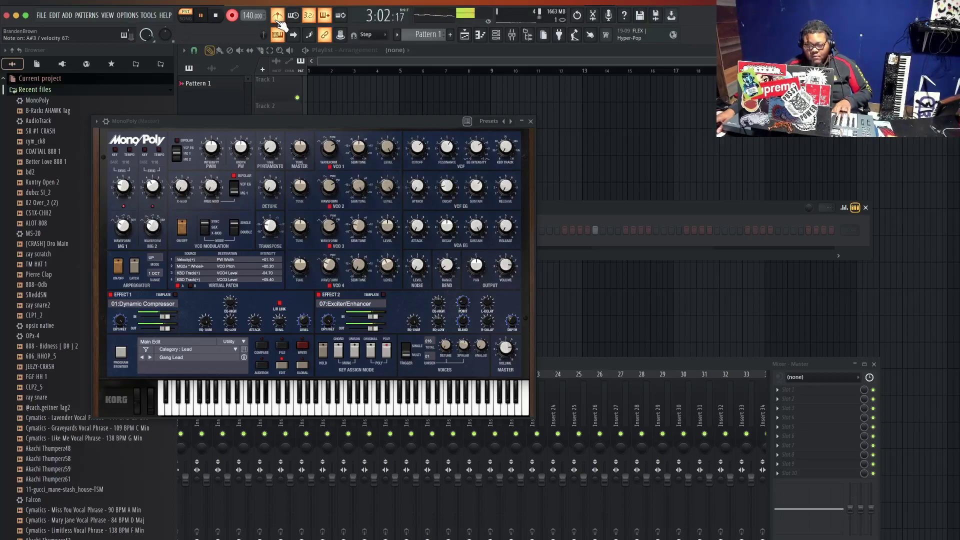
left_click(531, 122)
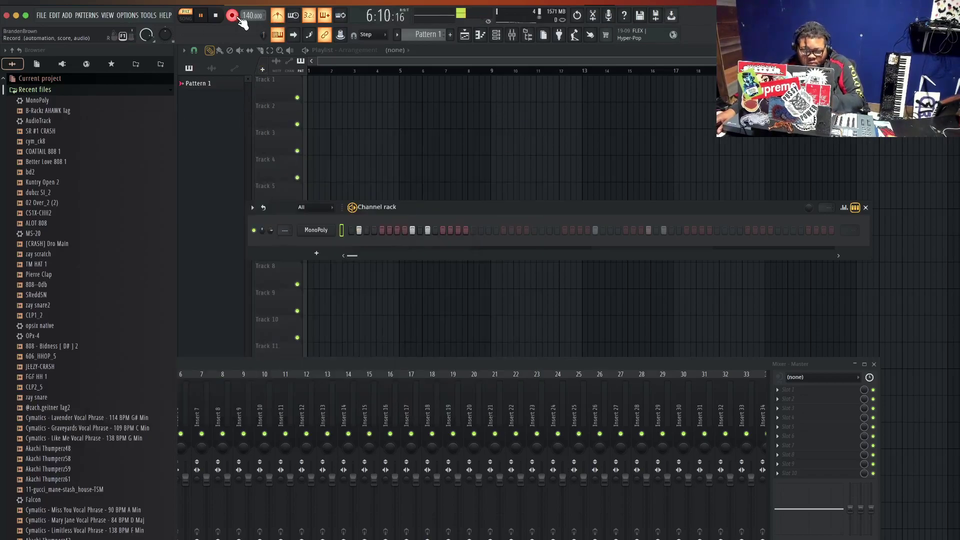
left_click(234, 16)
Delete the recorded MonoPoly notes after the first two-bar phrase and duplicate that phrase to fill eight bars.
left_click(388, 231)
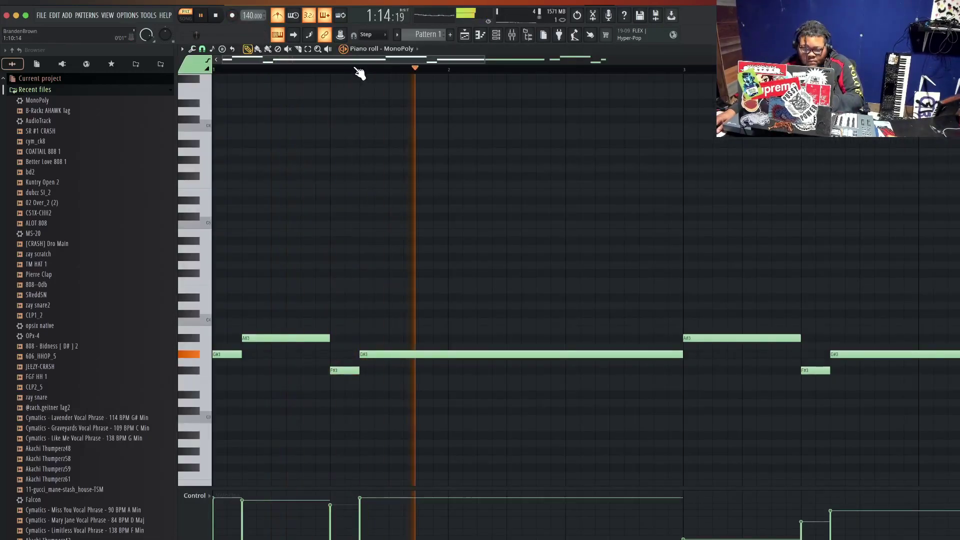
scroll(360, 74, "down", 3)
left_click_drag(399, 397, 739, 205)
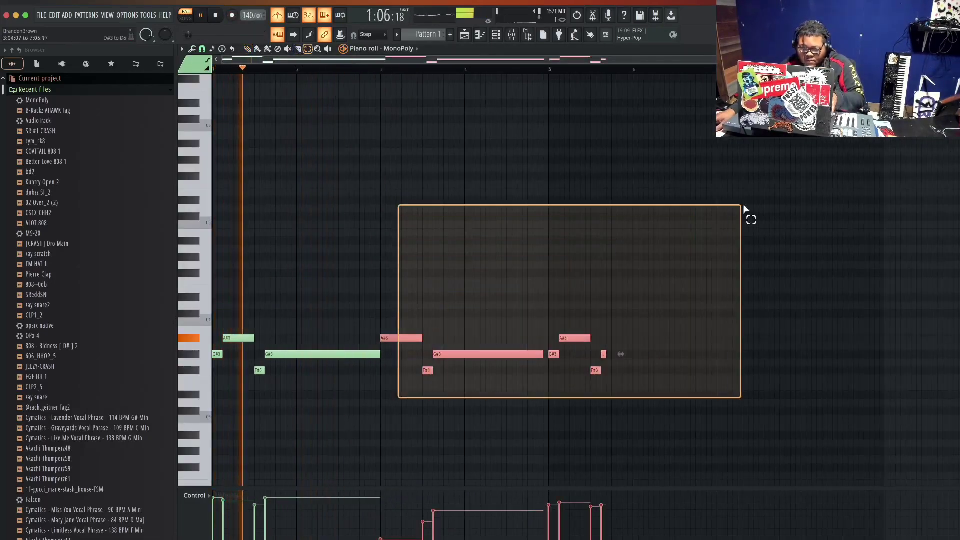
key("Delete")
key("ctrl+b")
key("ctrl+b")
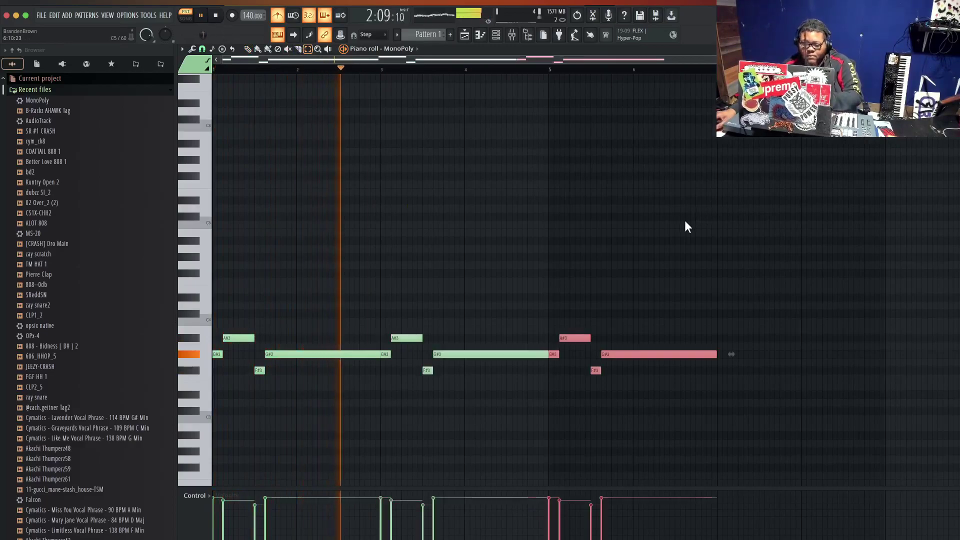
key("ctrl+b")
key("F7")
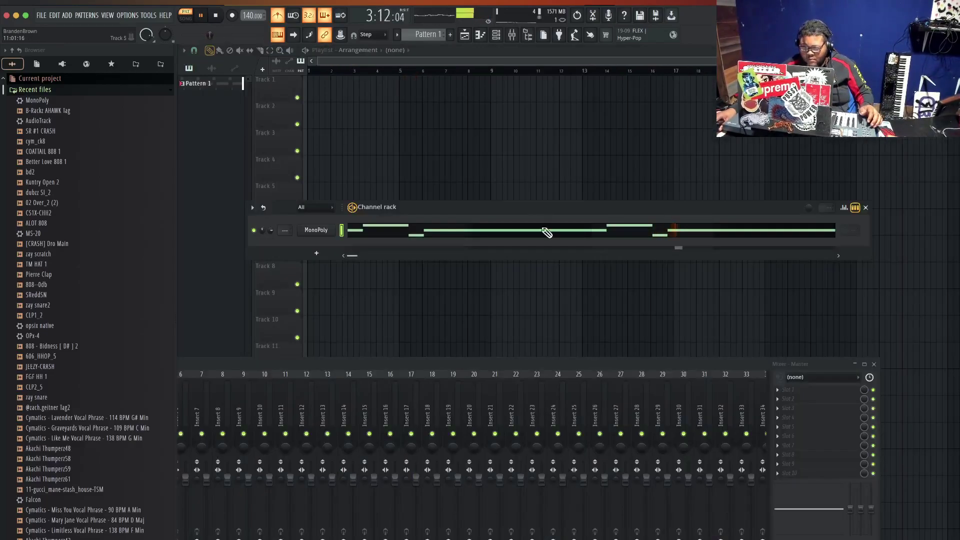
Clone the MonoPoly channel and set the clone's preset category to Synth Hard.
right_click(309, 230)
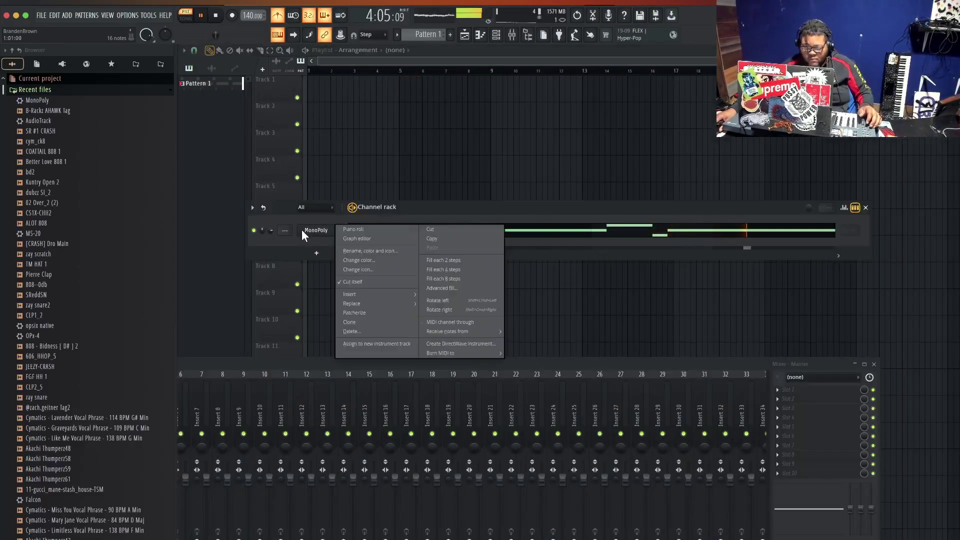
left_click(368, 321)
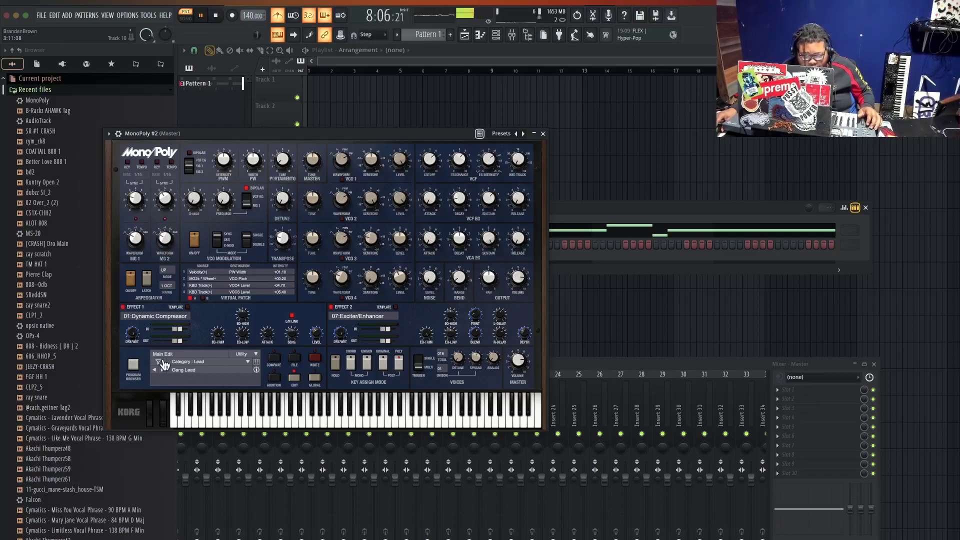
left_click(188, 362)
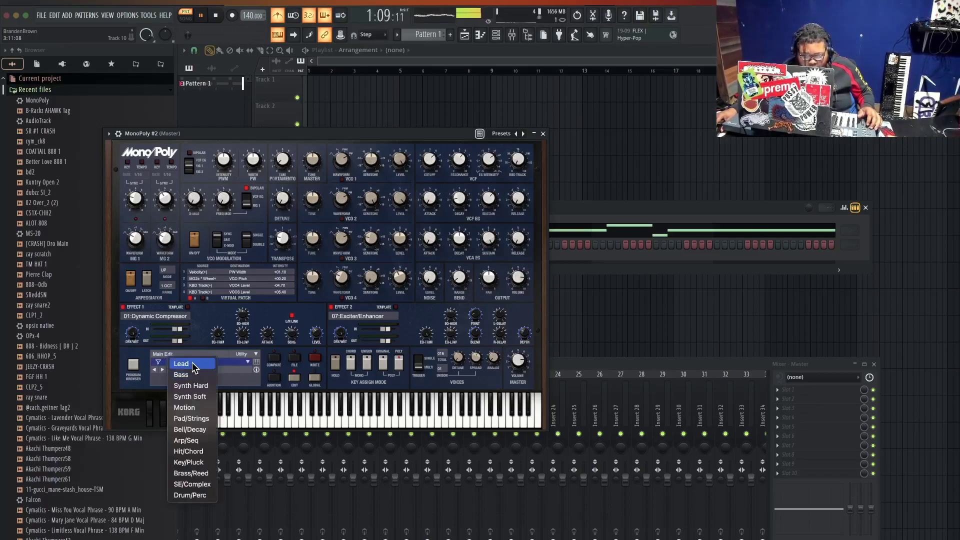
left_click(192, 386)
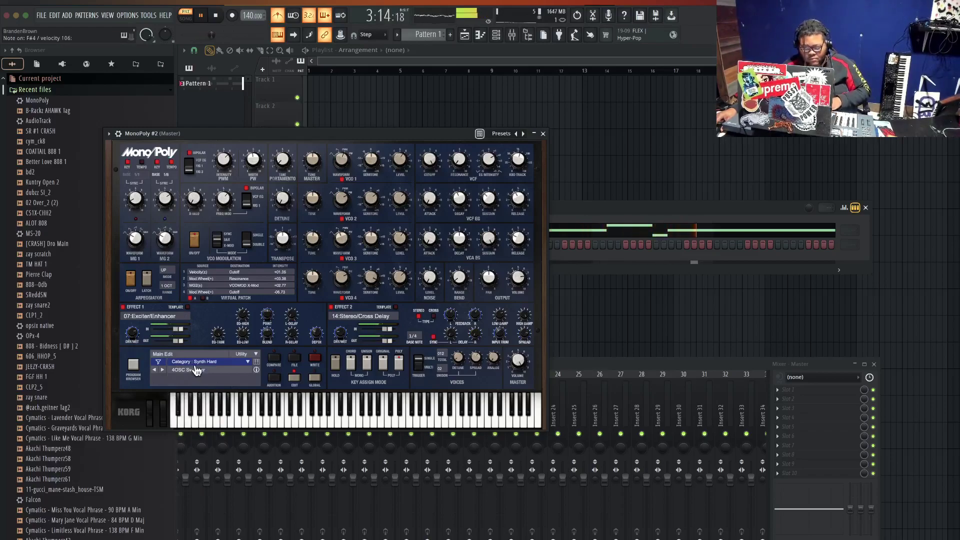
Audition the Synth Hard presets on MonoPoly #2 and load Reverse PolyComp.
left_click(163, 371)
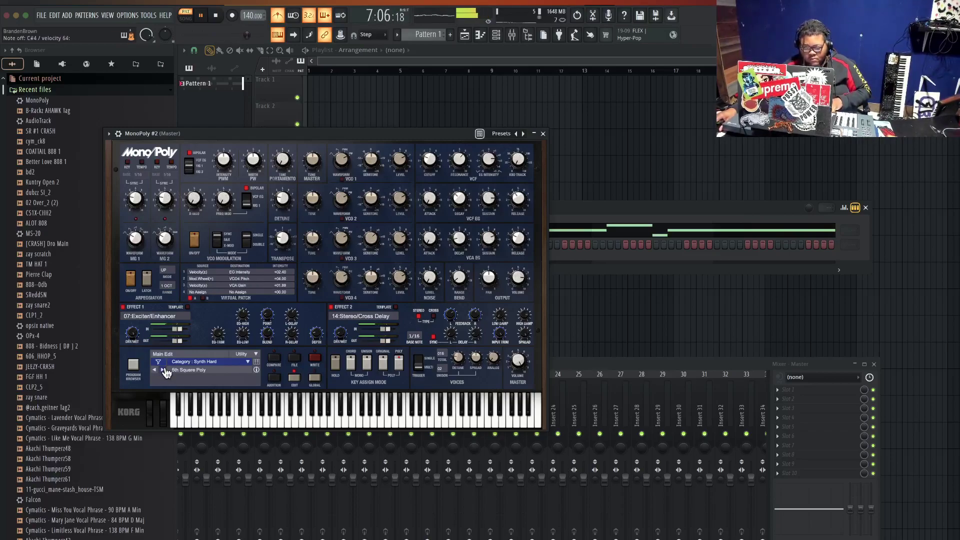
left_click(163, 370)
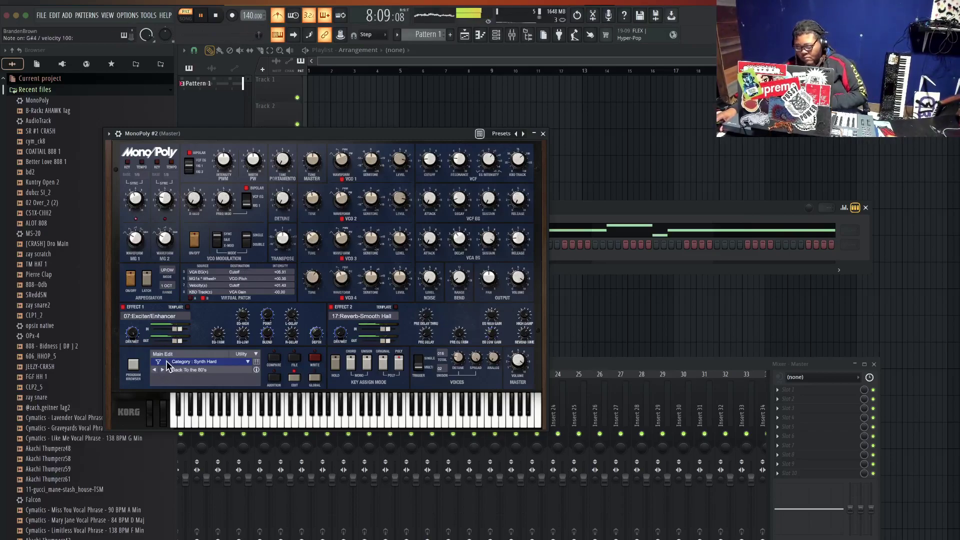
left_click(163, 370)
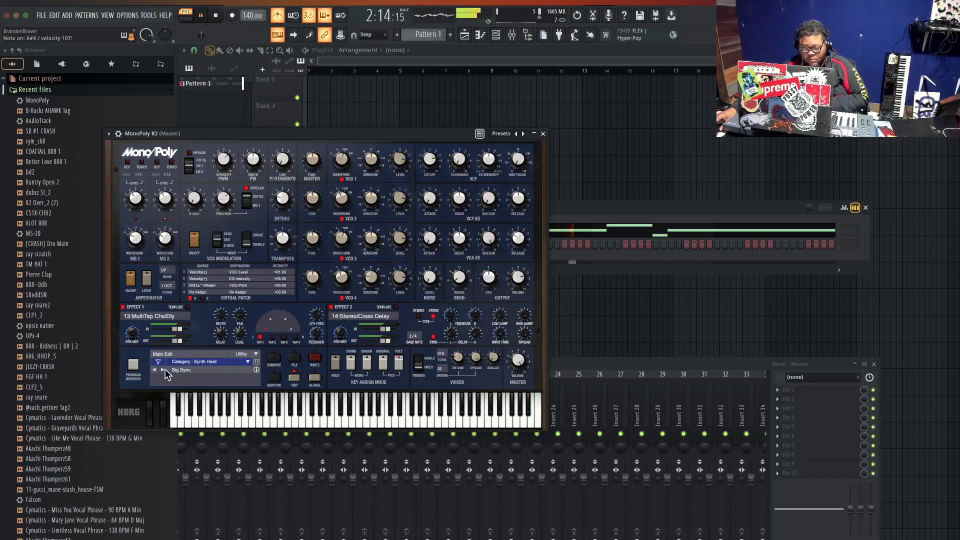
left_click(164, 370)
left_click(165, 370)
left_click(165, 370)
left_click(164, 370)
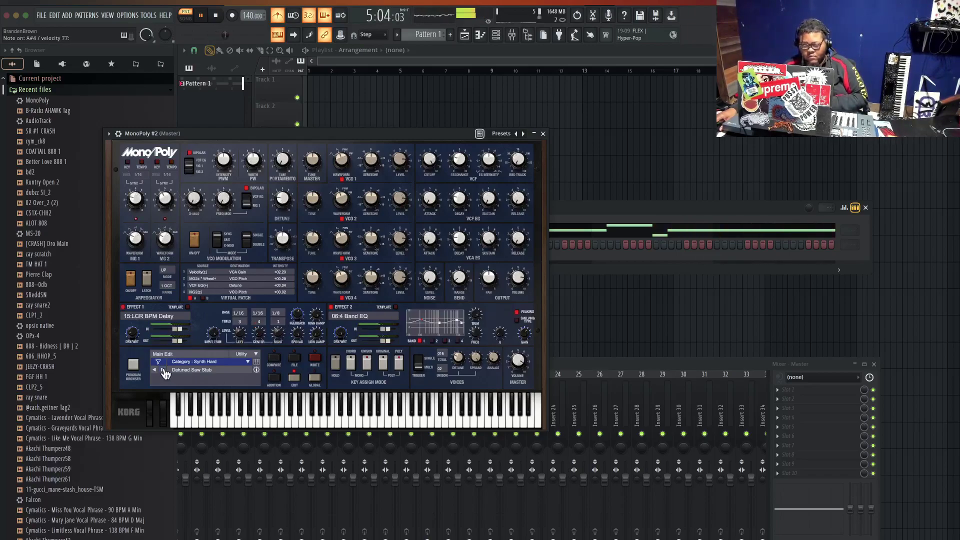
left_click(184, 373)
mouse_move(186, 373)
mouse_move(200, 395)
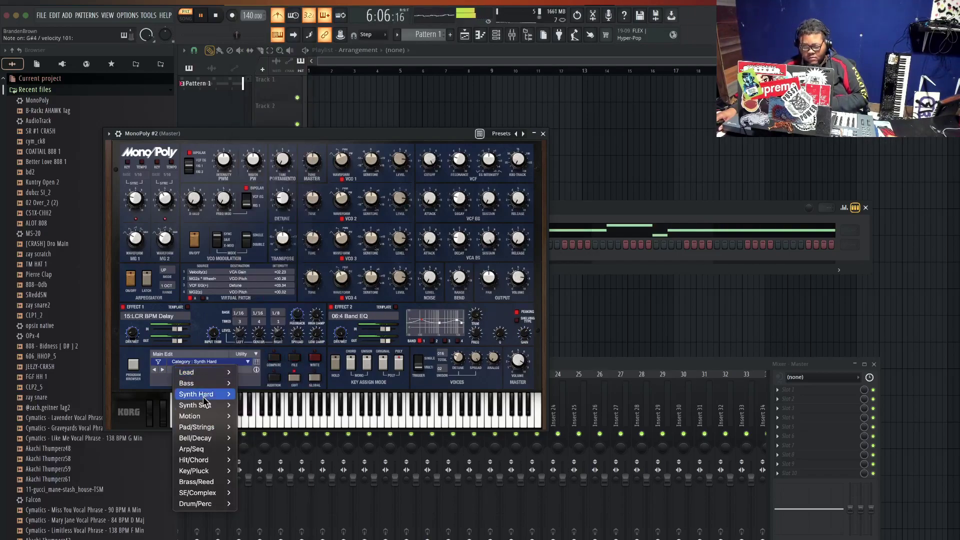
left_click(250, 407)
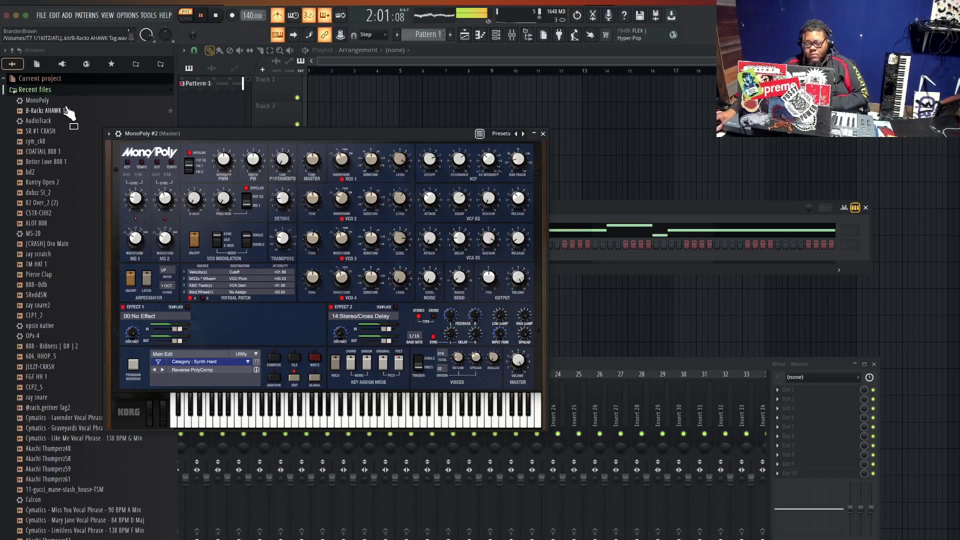
Record a C#5, G#4, A#4, G#4 counter-melody on MonoPoly #2 over the lead, and close the synth.
left_click(231, 16)
left_click(201, 15)
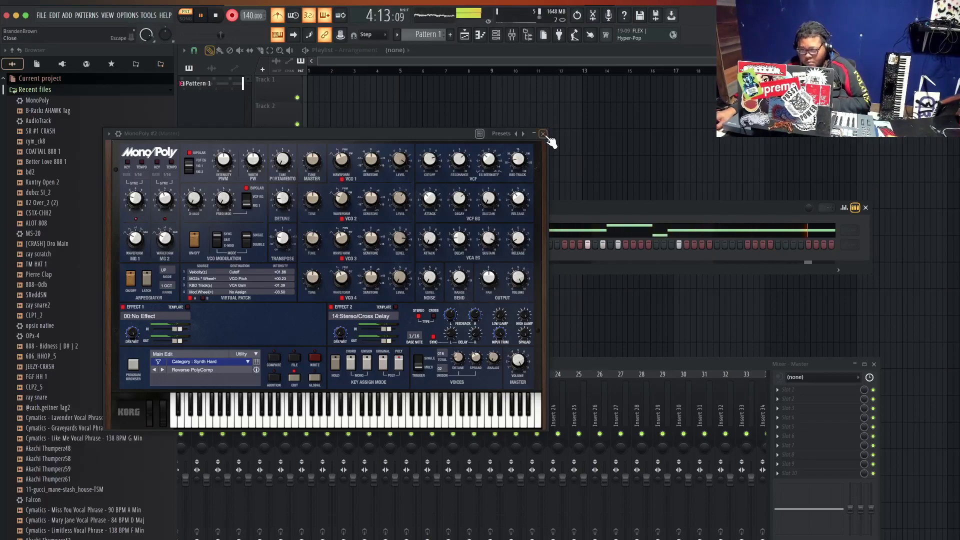
left_click(545, 135)
Extend the last G#4 note of MonoPoly #2 to the end of bar 4 and duplicate the phrase to fill eight bars.
right_click(329, 245)
left_click(367, 245)
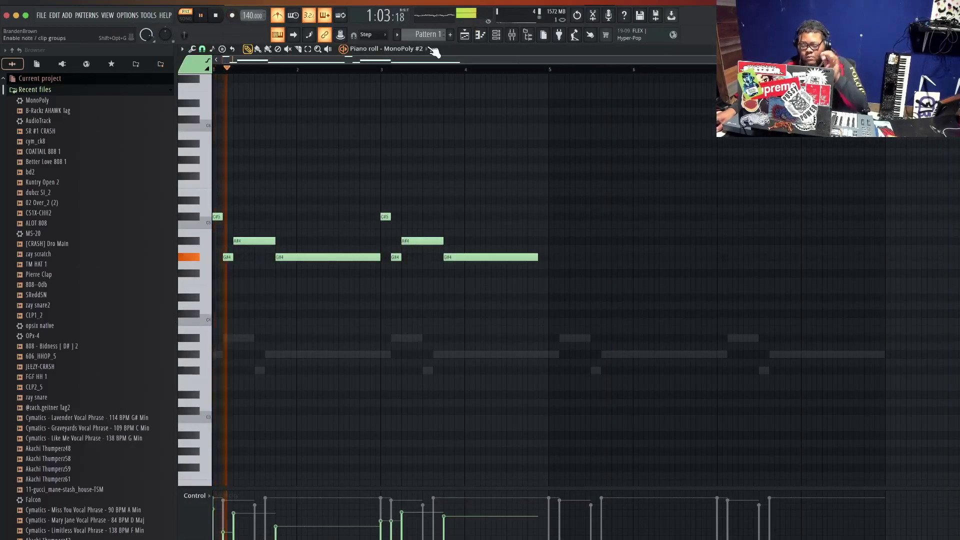
left_click_drag(538, 257, 549, 259)
key("ctrl+b")
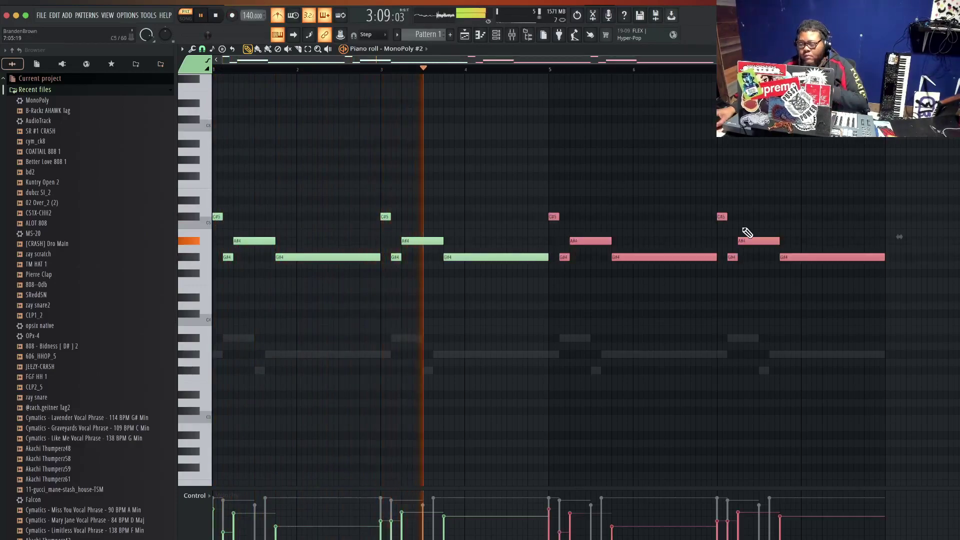
key("Escape")
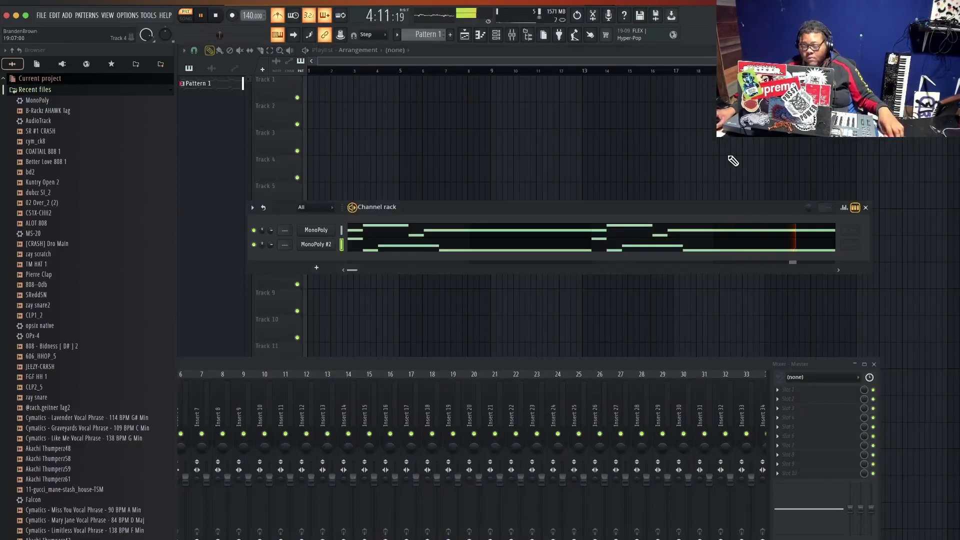
Route both MonoPoly channels to mixer insert 1, enlarge the view of the mixer, and cut the insert's low EQ band to -18.0 at 47 Hz.
scroll(285, 242, "up", 1)
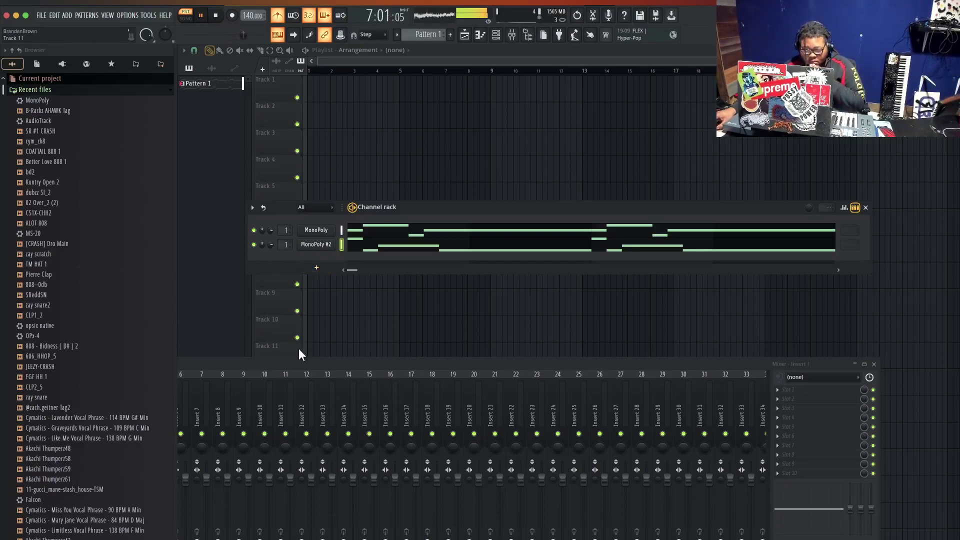
left_click_drag(355, 363, 475, 278)
left_click_drag(174, 317, 97, 316)
left_click_drag(188, 279, 249, 265)
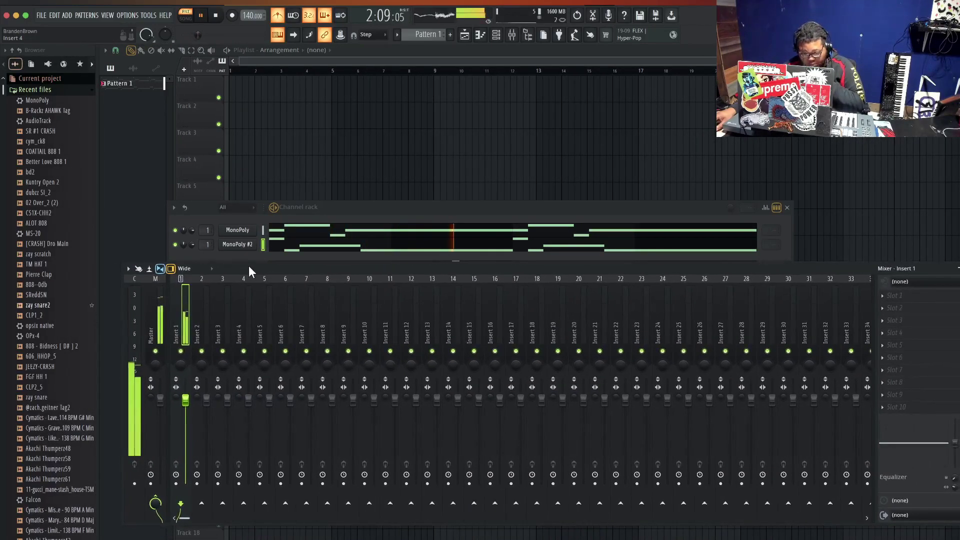
left_click_drag(953, 443, 955, 495)
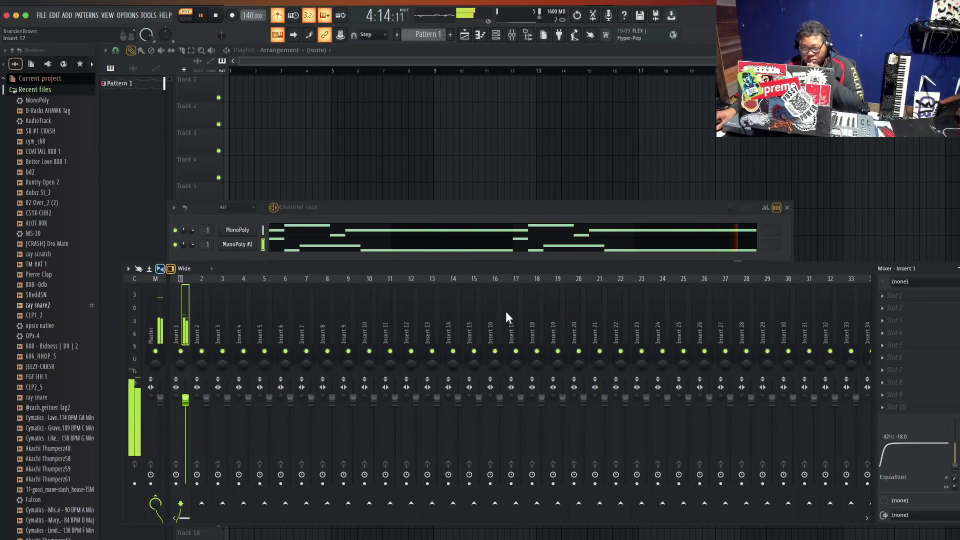
Clone the first MonoPoly channel and load the Synth Soft preset On Off on the clone.
right_click(238, 229)
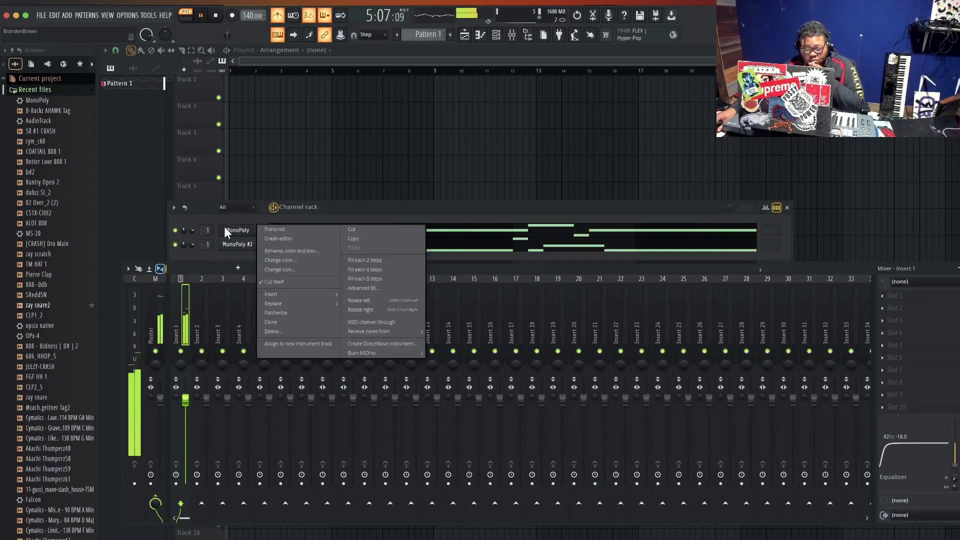
left_click(299, 322)
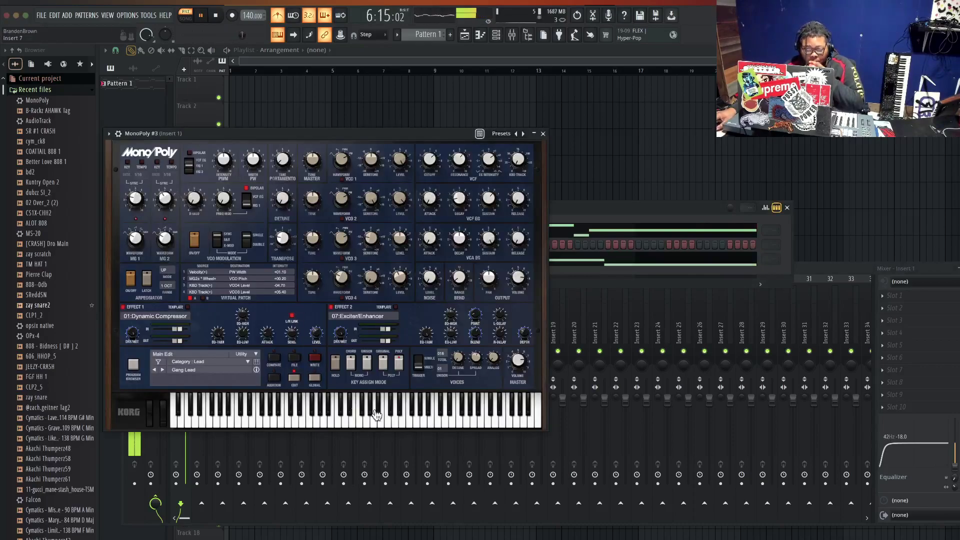
left_click(178, 364)
left_click(160, 364)
left_click(160, 365)
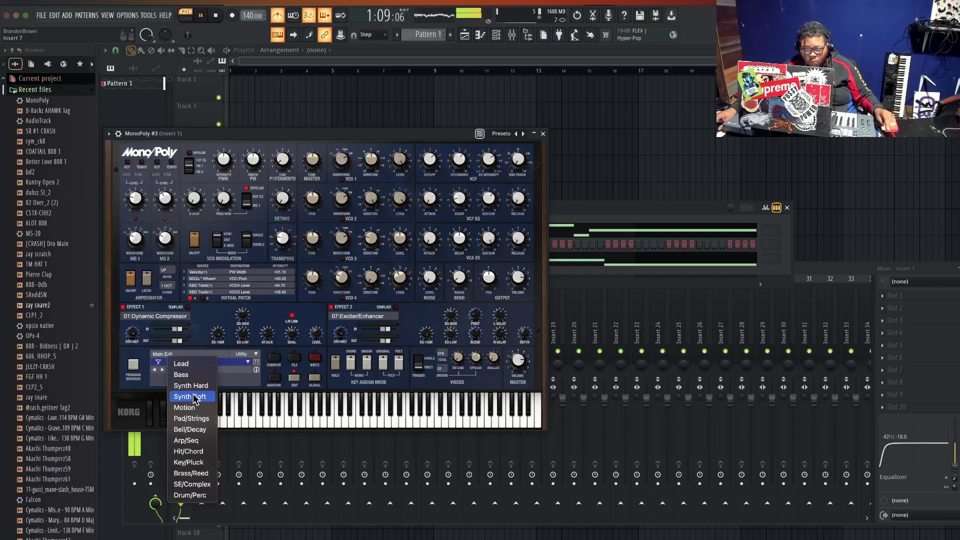
left_click(194, 397)
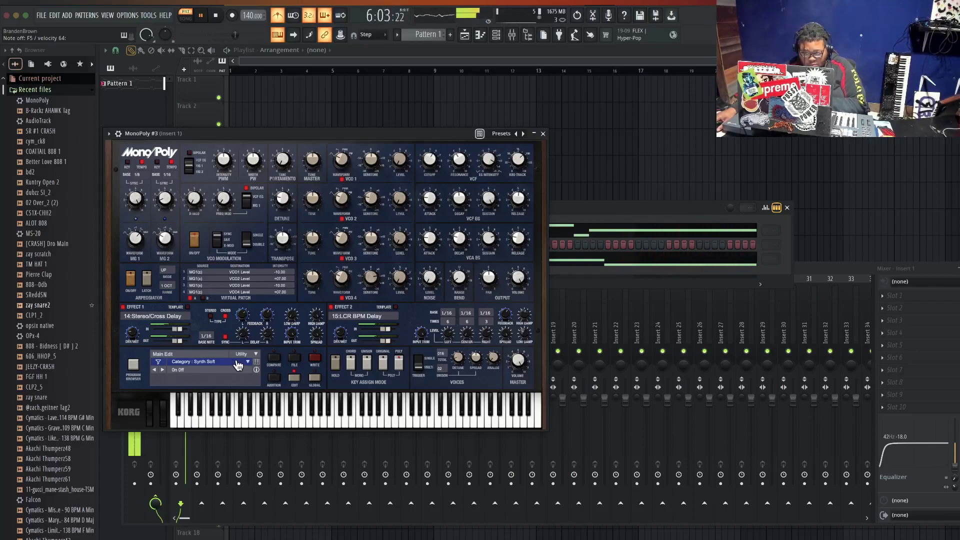
left_click(543, 133)
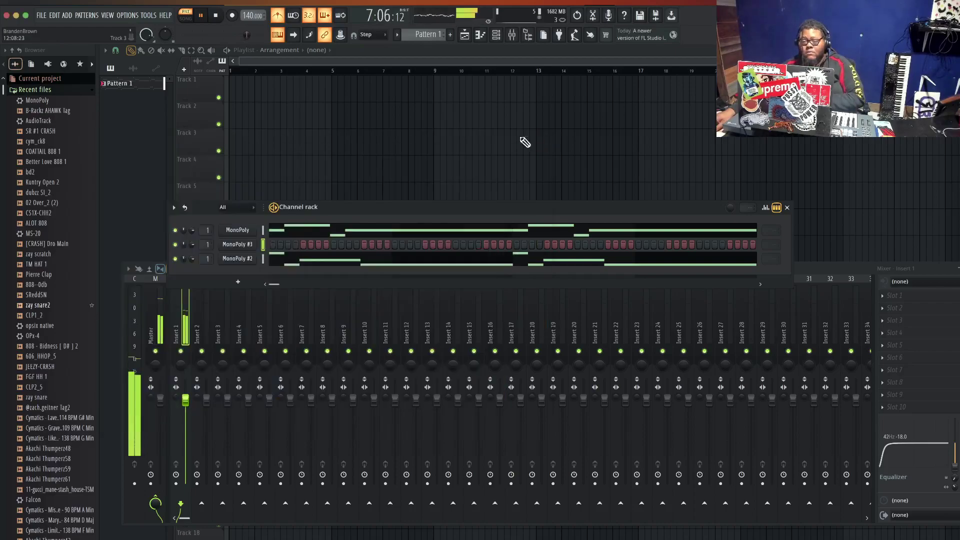
Record a two-note F5, D#5 phrase on MonoPoly #3 over the existing parts.
key("space")
left_click(232, 15)
left_click(201, 16)
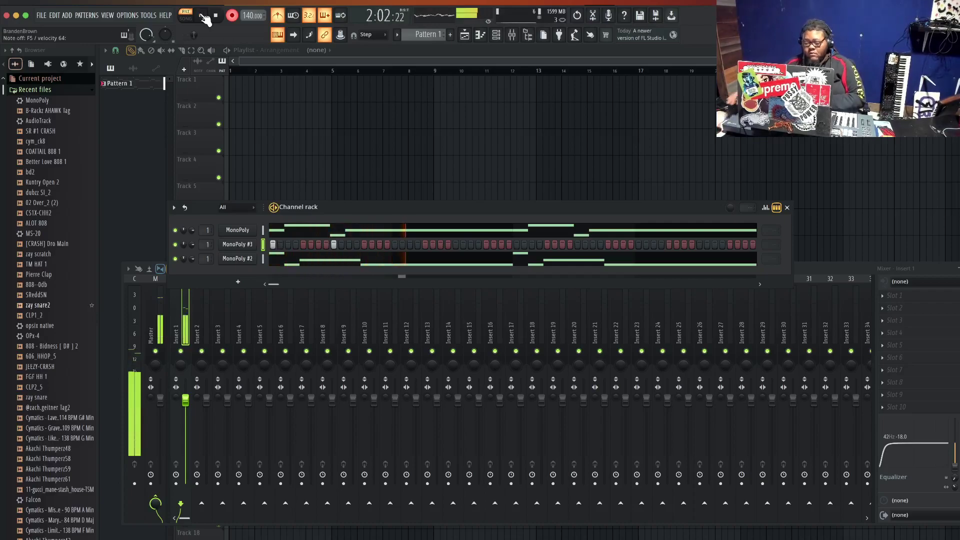
left_click(234, 16)
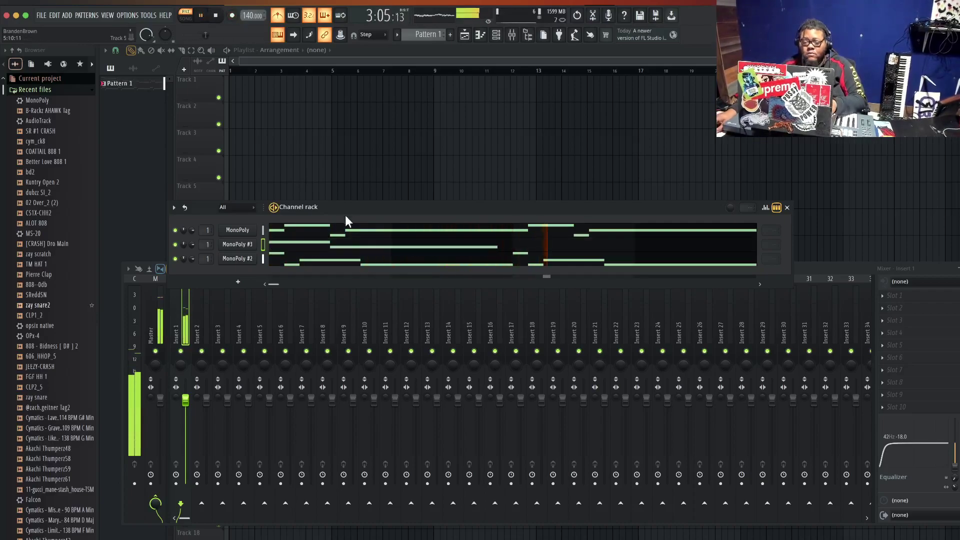
Extend MonoPoly #3's D#5 note to the end of bar 2, duplicate the phrase three times to fill eight bars, and close the piano roll.
left_click(331, 245)
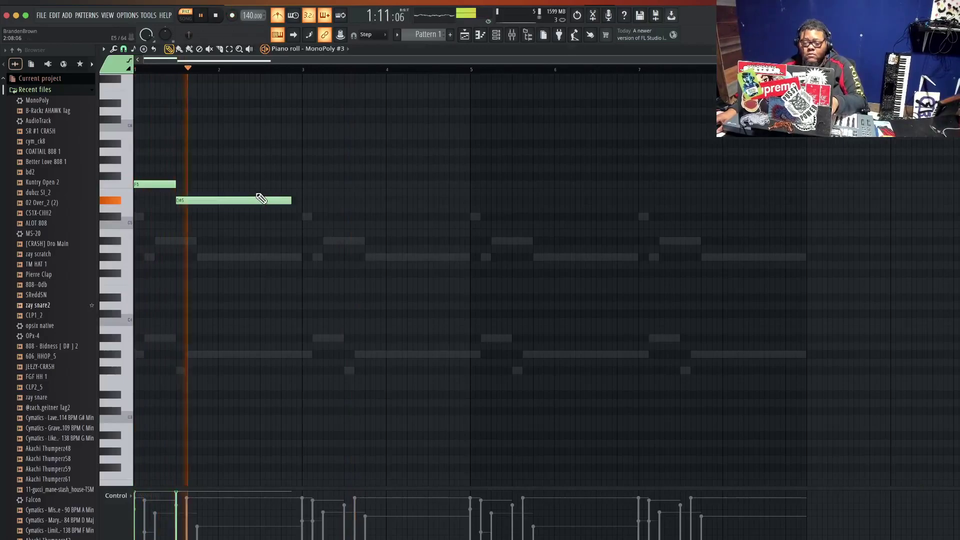
left_click_drag(291, 200, 303, 208)
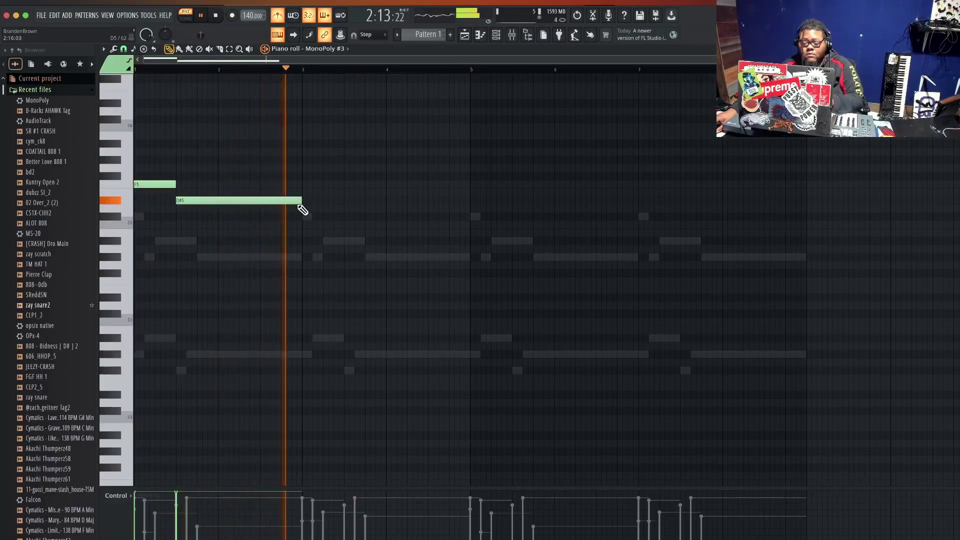
key("ctrl+b")
key("ctrl+b")
key("ctrl+b")
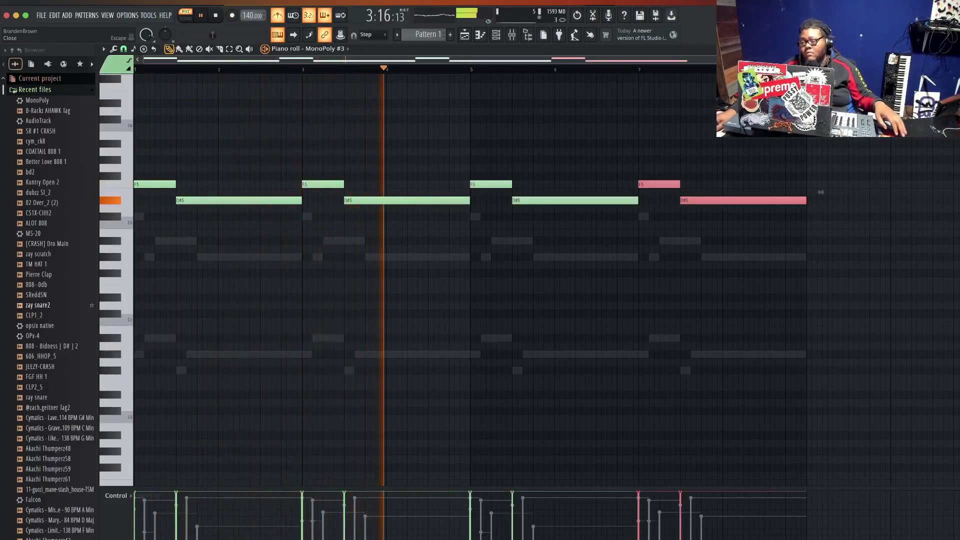
key("Escape")
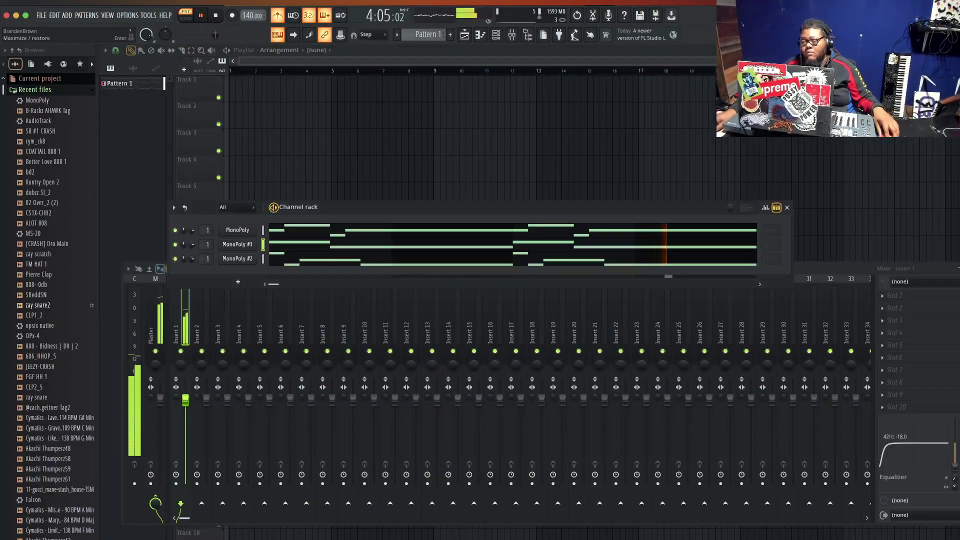
Load the Motion preset Ambient Filter on MonoPoly #3.
left_click(246, 245)
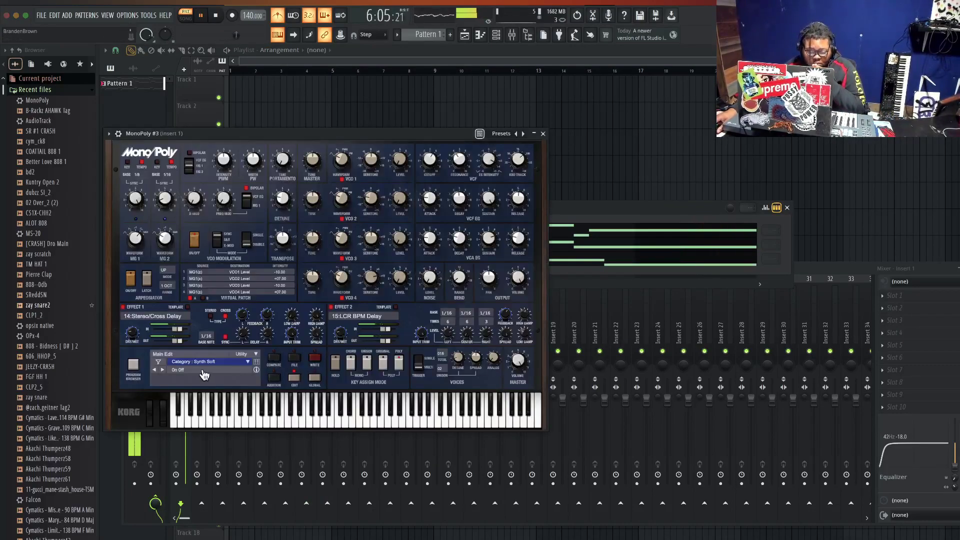
left_click(202, 362)
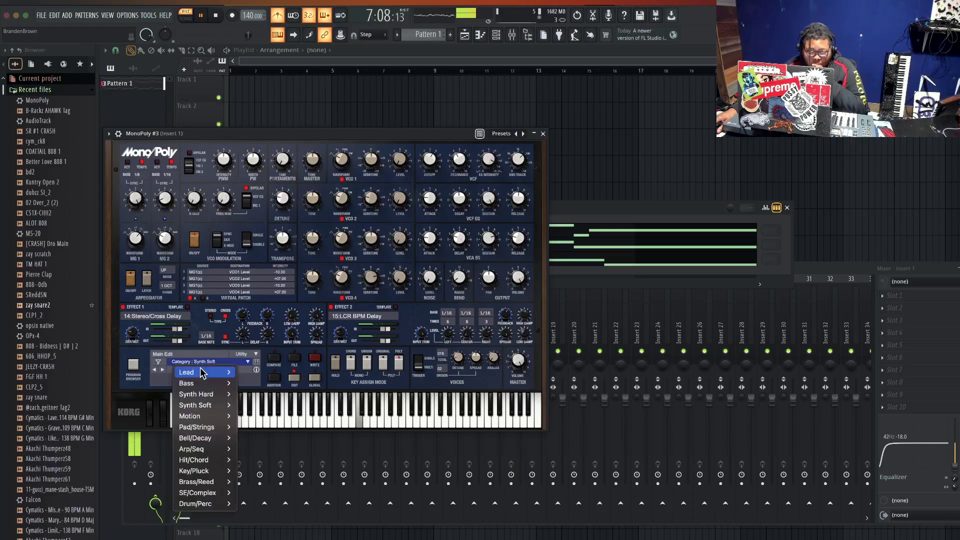
mouse_move(201, 417)
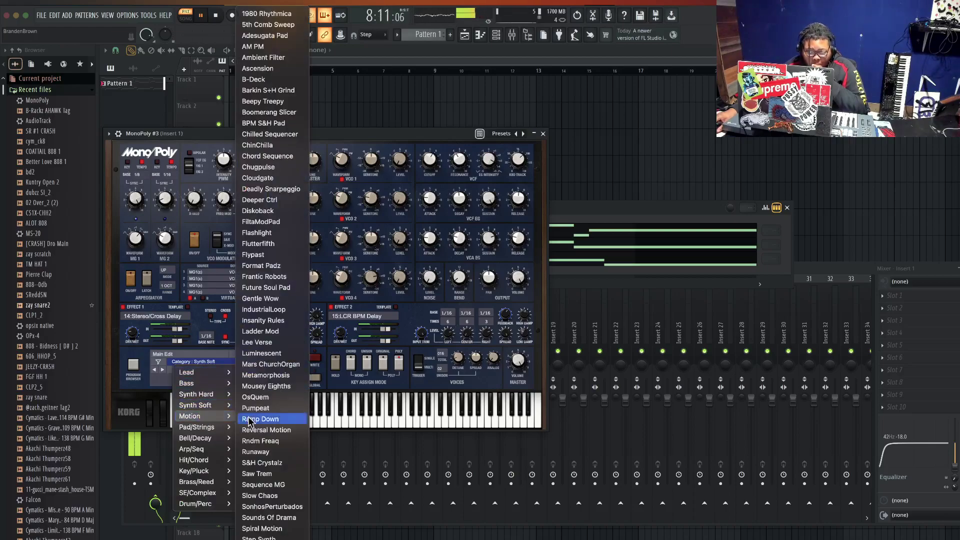
left_click(273, 58)
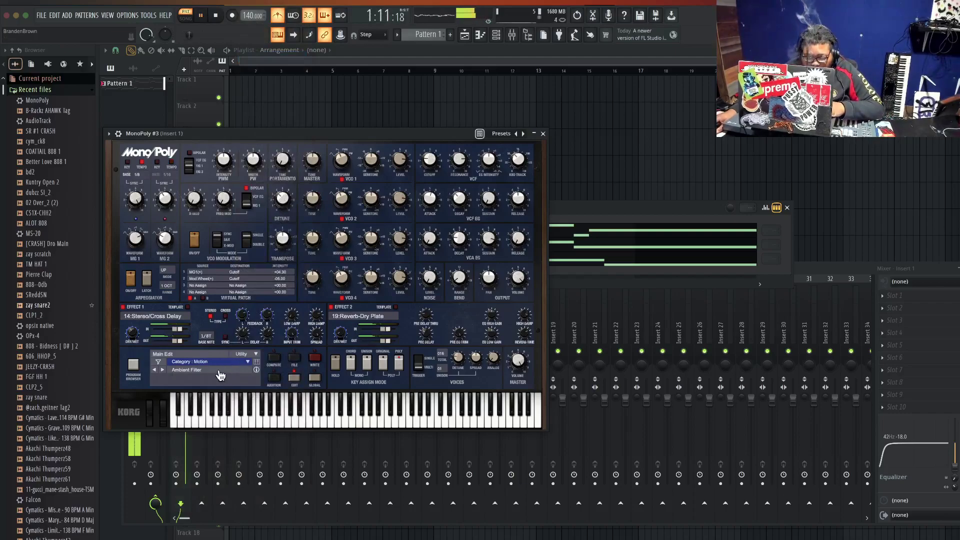
Audition the following Motion presets on MonoPoly #3 up to BPM S&H Pad, and close the synth.
left_click(163, 370)
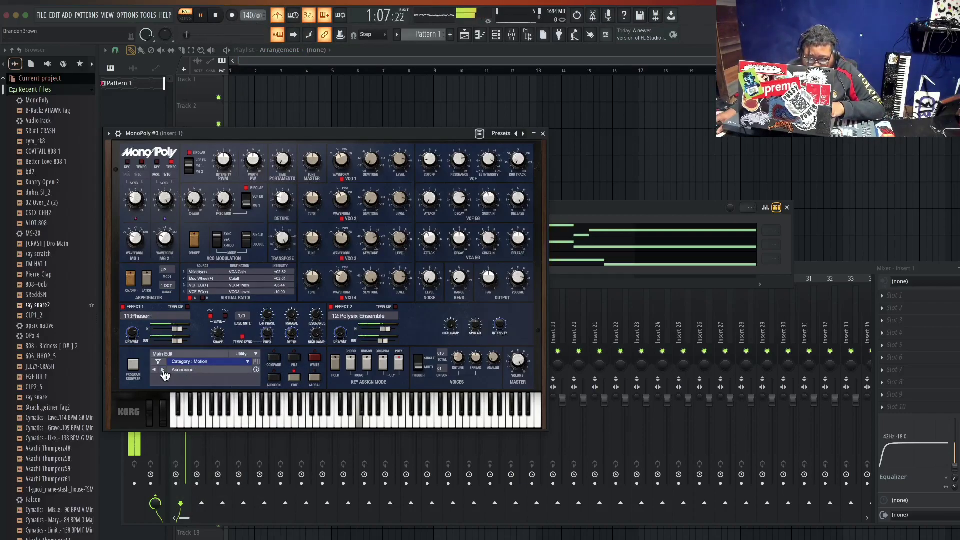
left_click(163, 370)
left_click(163, 369)
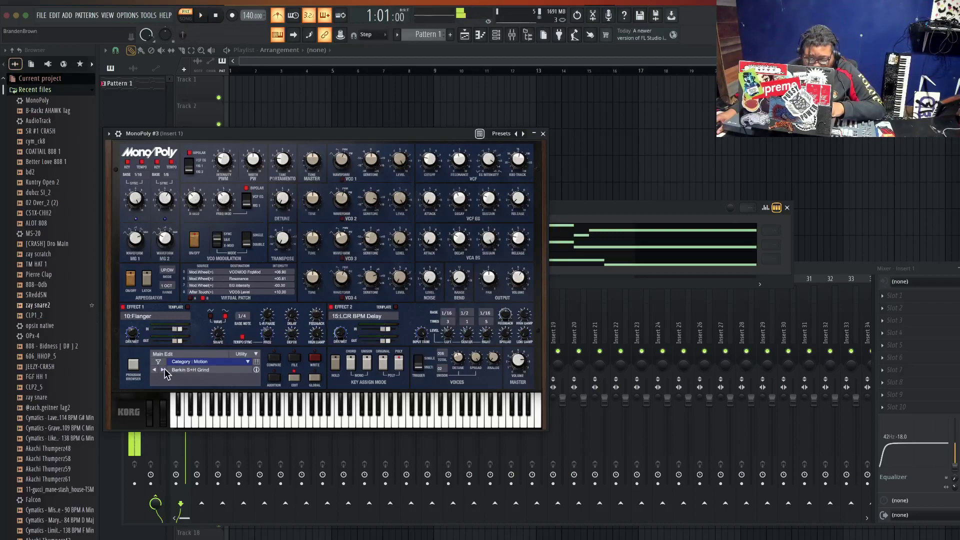
left_click(162, 370)
left_click(162, 370)
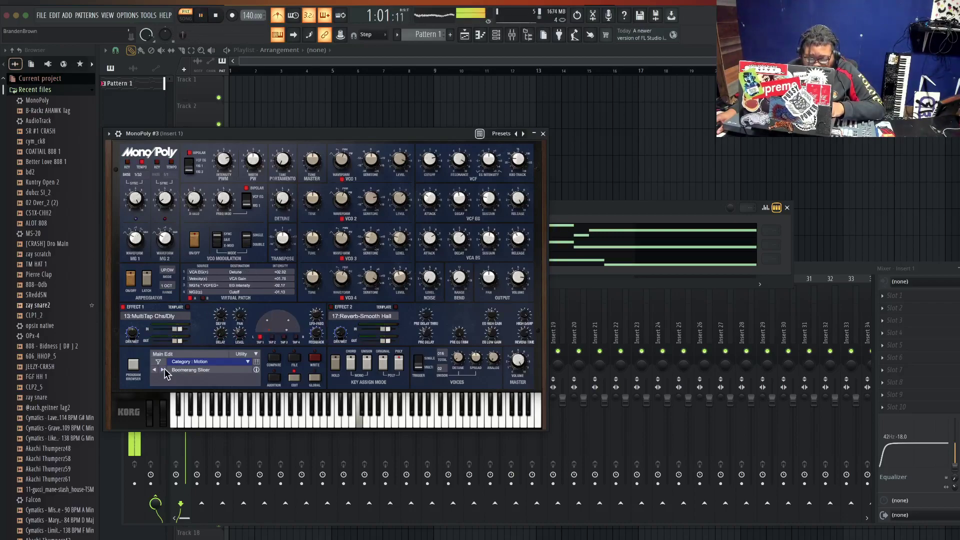
left_click(162, 370)
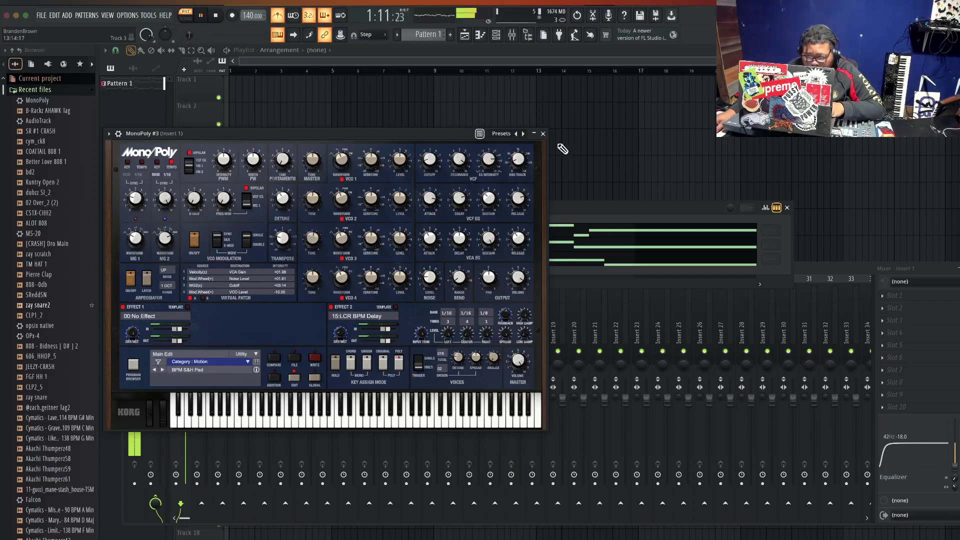
left_click(542, 133)
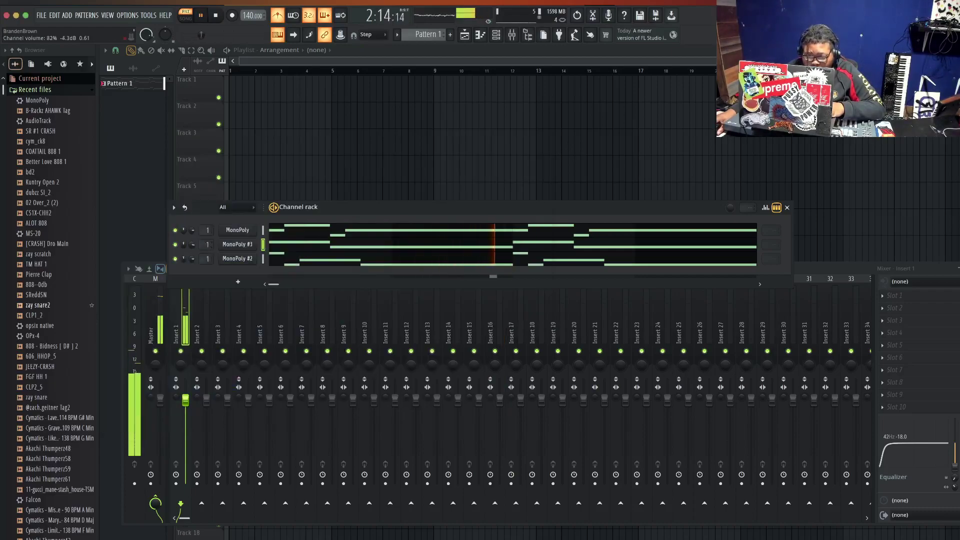
Reopen MonoPoly #3, advance through the Motion presets to Deadly Snarpeggio, and close the synth.
left_click(238, 245)
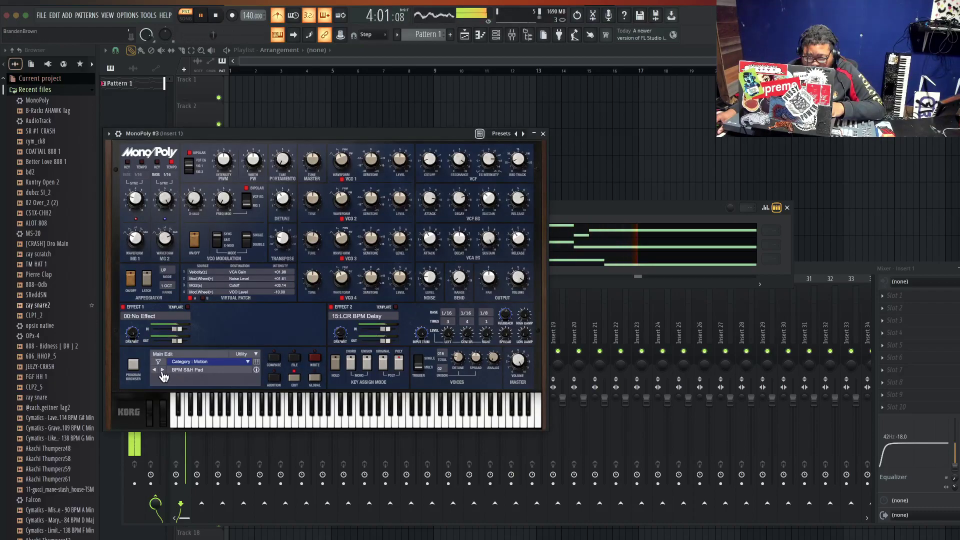
left_click(162, 370)
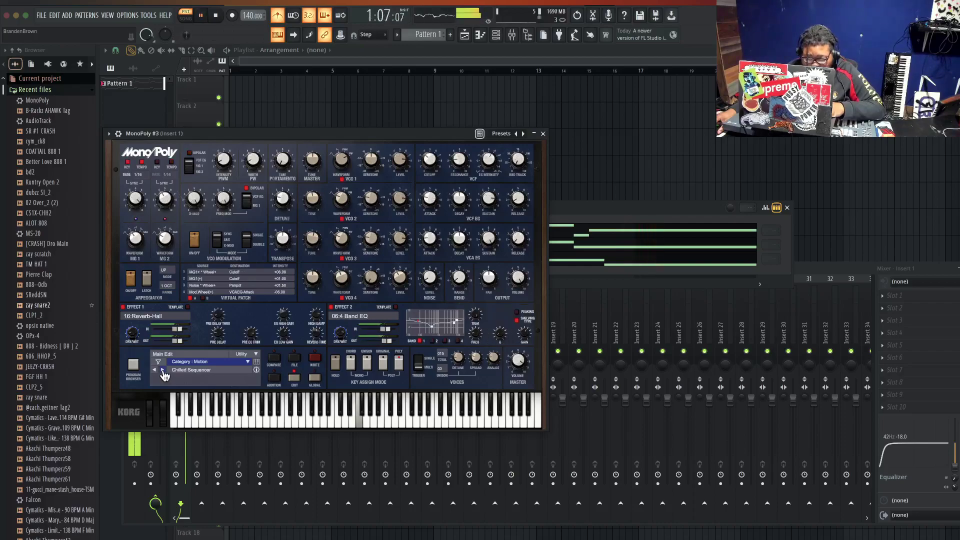
left_click(162, 370)
left_click(163, 370)
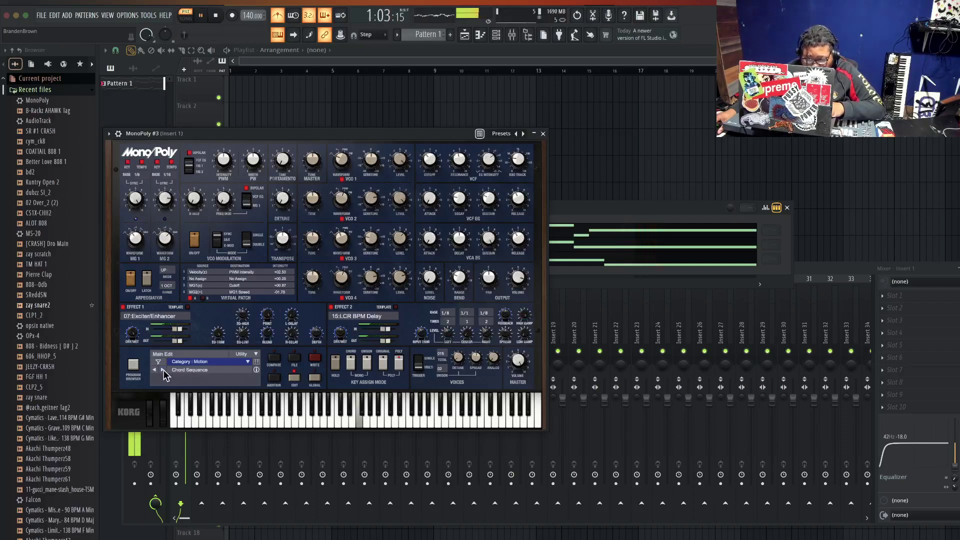
left_click(162, 369)
left_click(163, 370)
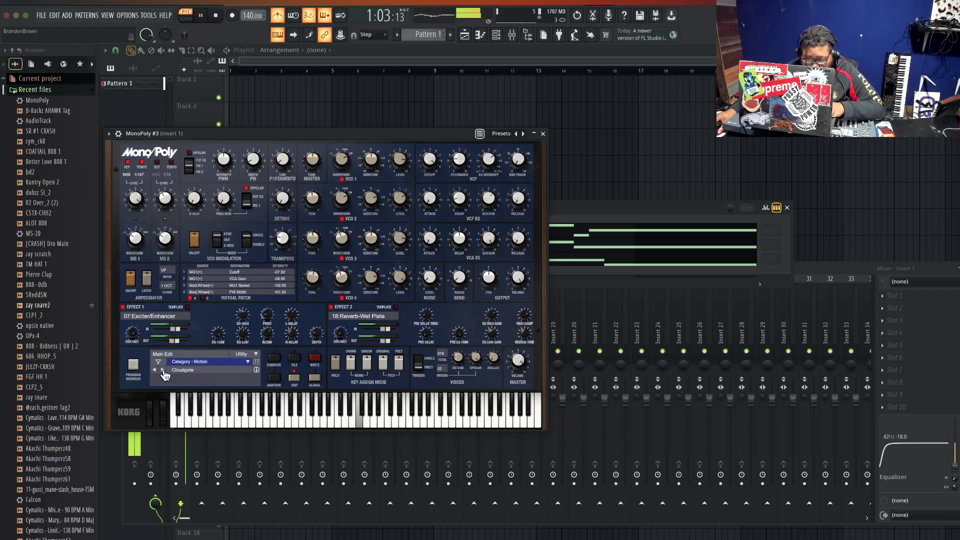
left_click(163, 370)
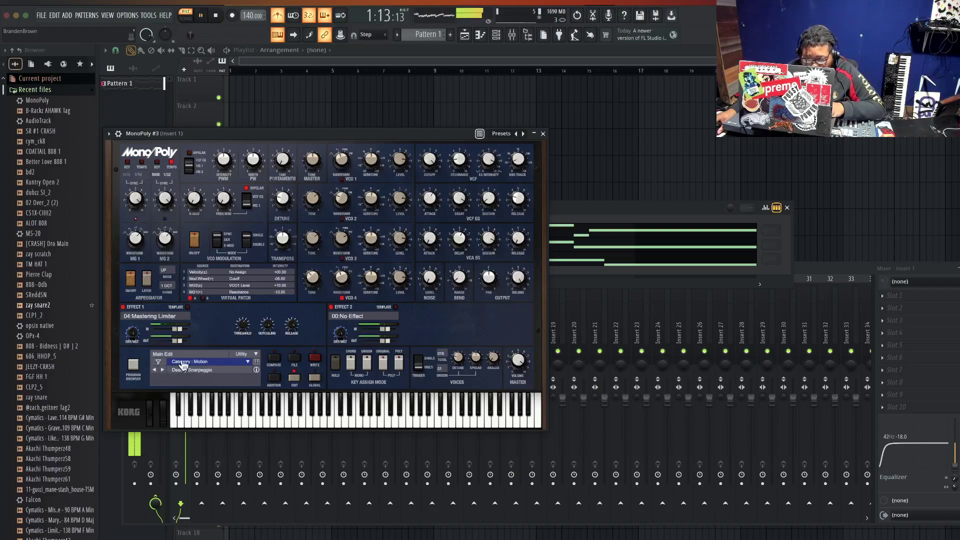
left_click(544, 135)
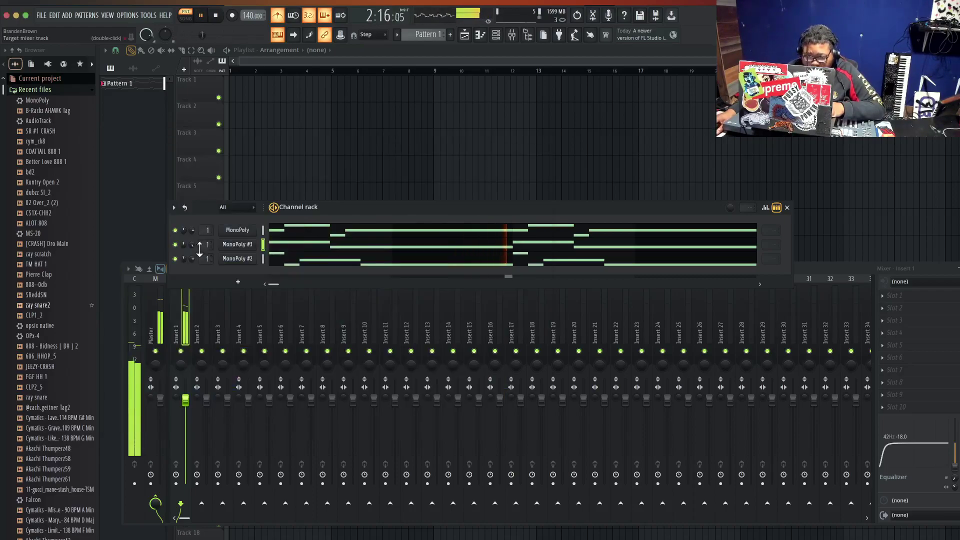
Insert an MS-20 synth channel above the first MonoPoly channel and open its program browser.
right_click(238, 228)
mouse_move(286, 295)
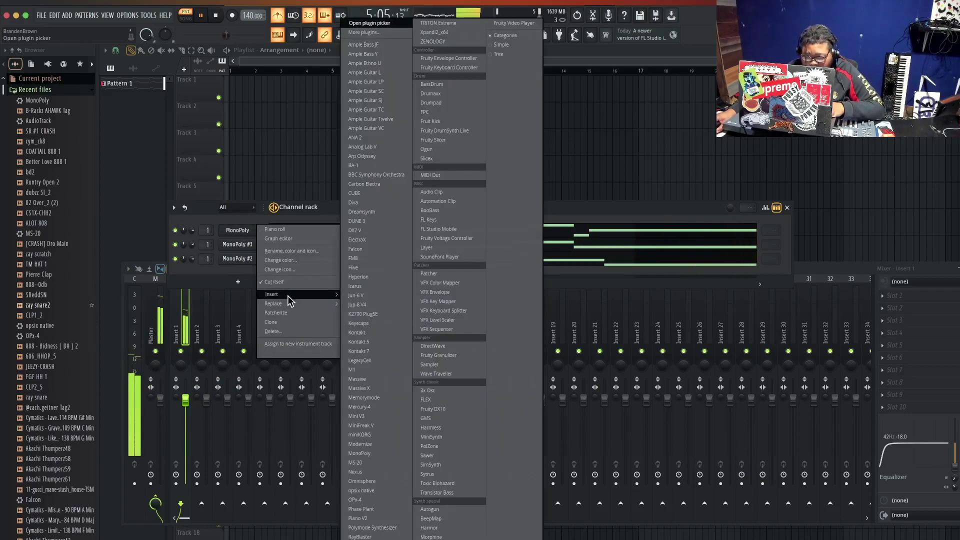
left_click(356, 463)
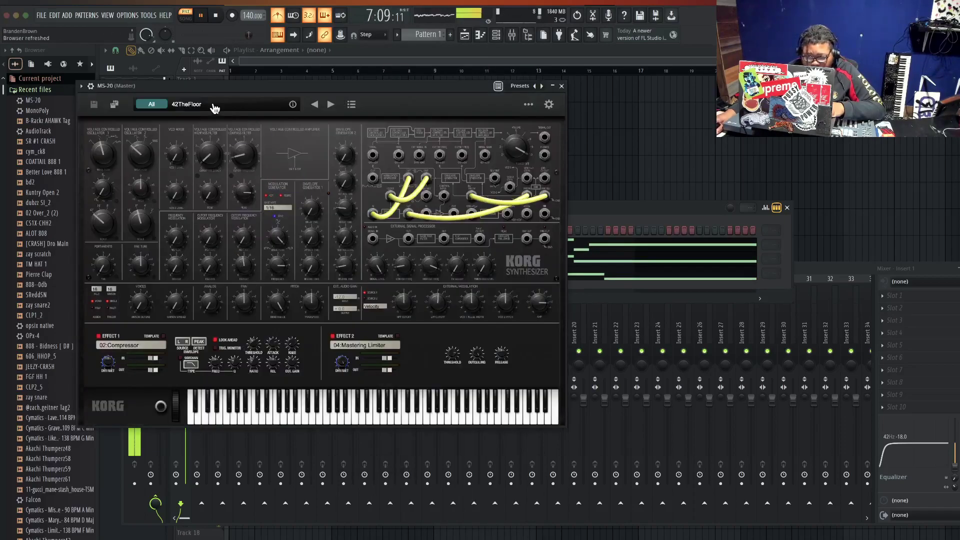
left_click(215, 109)
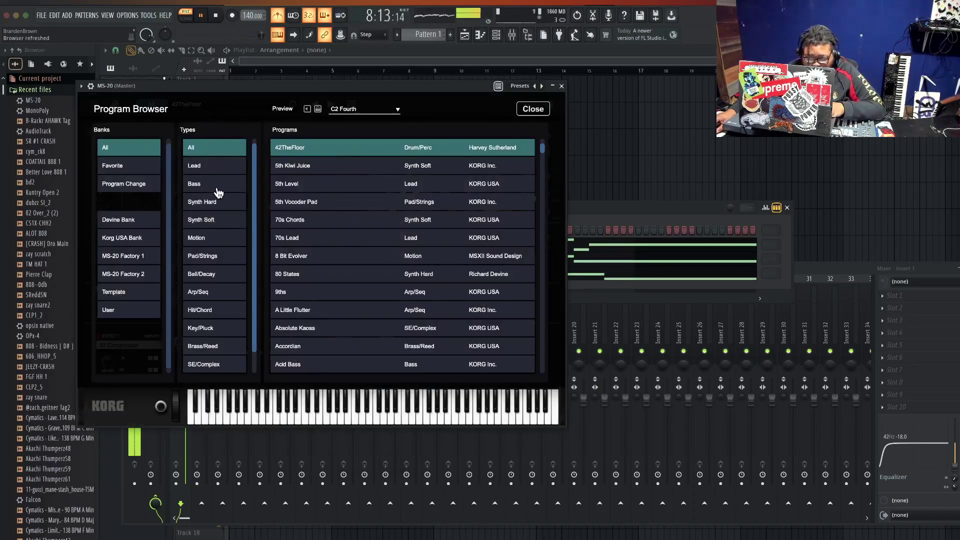
Audition the MS-20's Key/Pluck programs, including Elecrix Piano, Combo Organ, Syn Clav and Tine Piano.
scroll(223, 200, "down", 1)
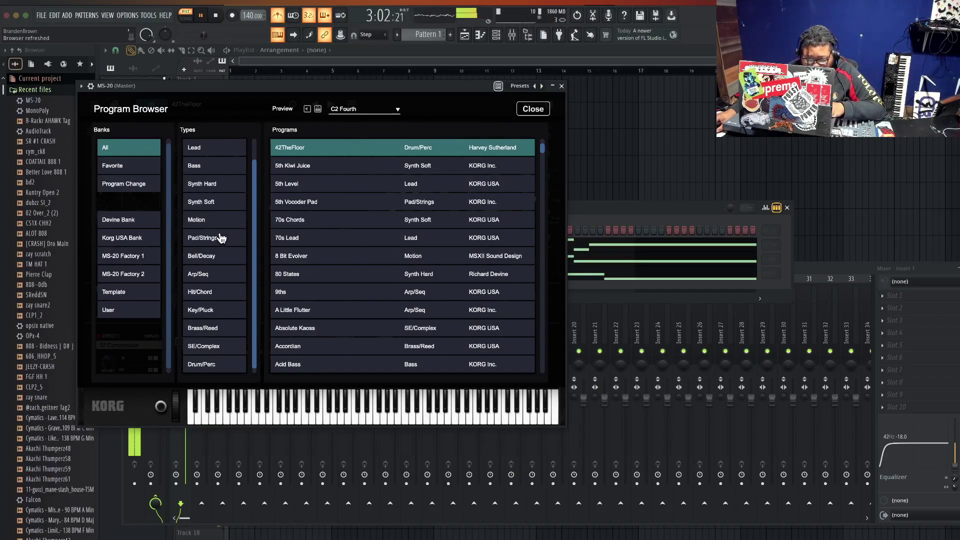
left_click(224, 314)
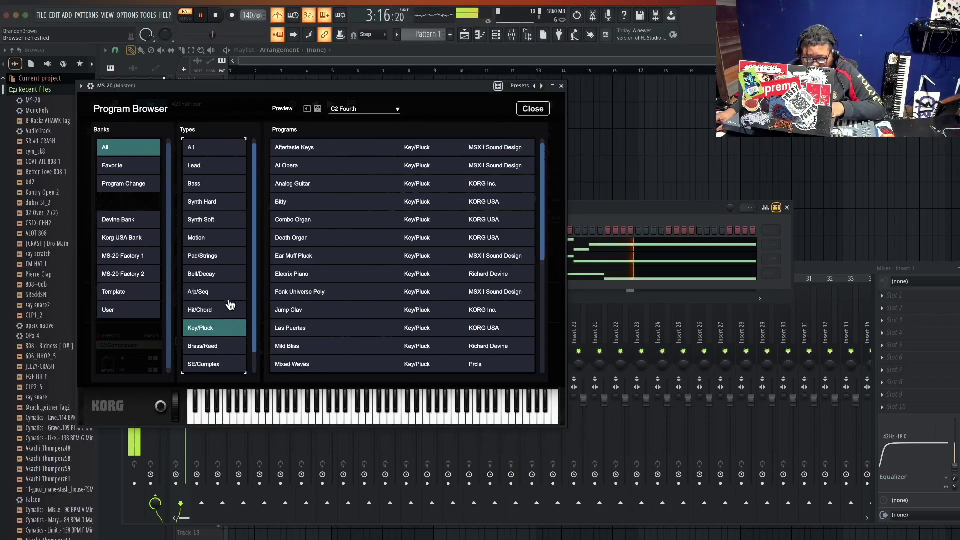
left_click(321, 275)
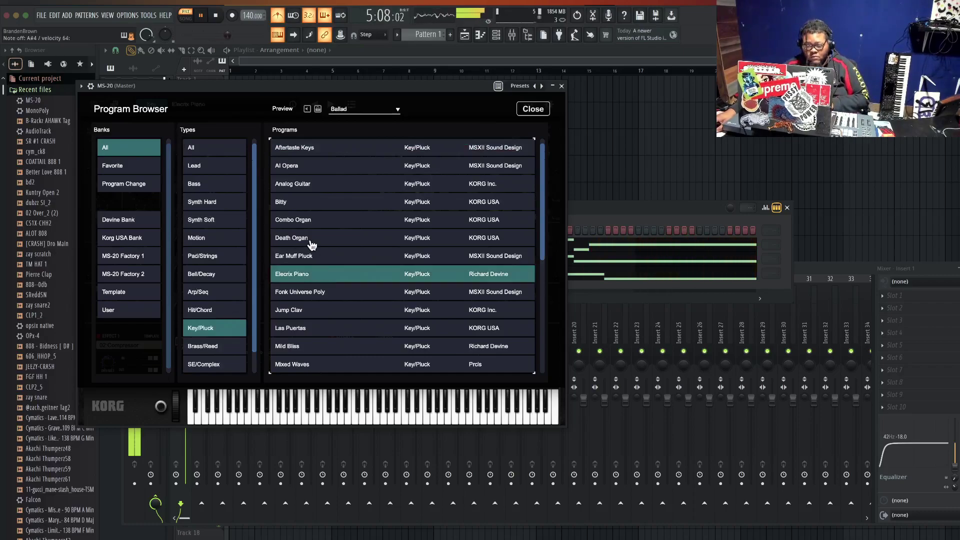
left_click(309, 222)
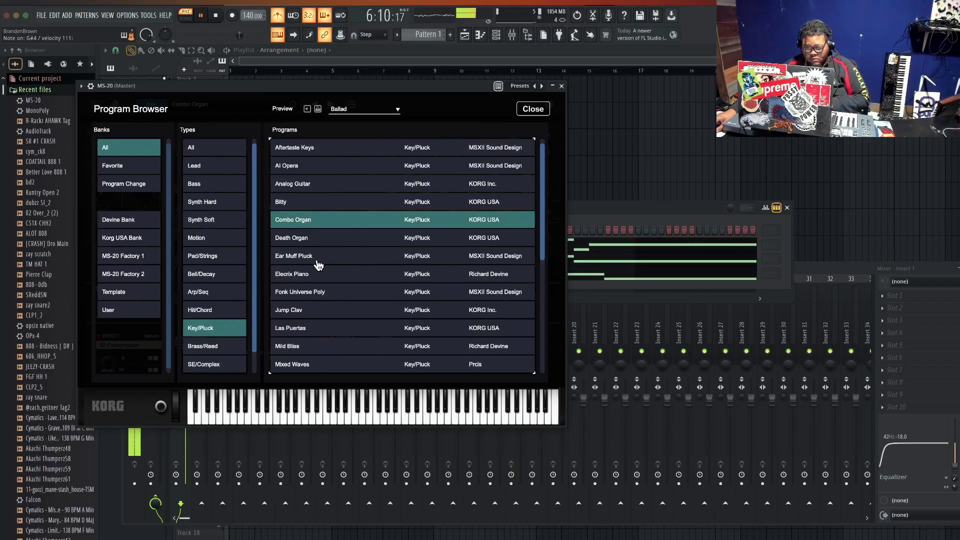
scroll(313, 282, "down", 3)
left_click(306, 299)
scroll(308, 310, "down", 2)
left_click(308, 311)
scroll(313, 309, "down", 7)
left_click(324, 309)
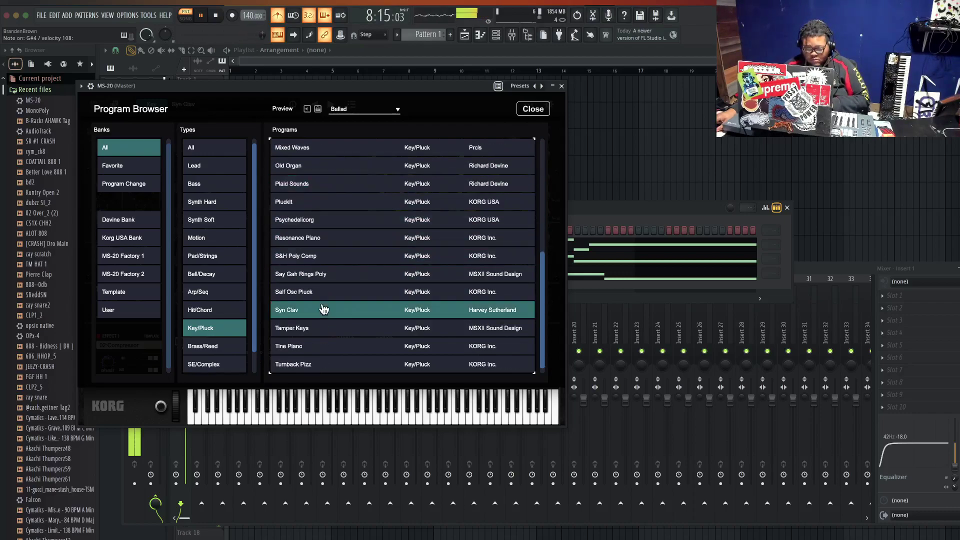
left_click(302, 347)
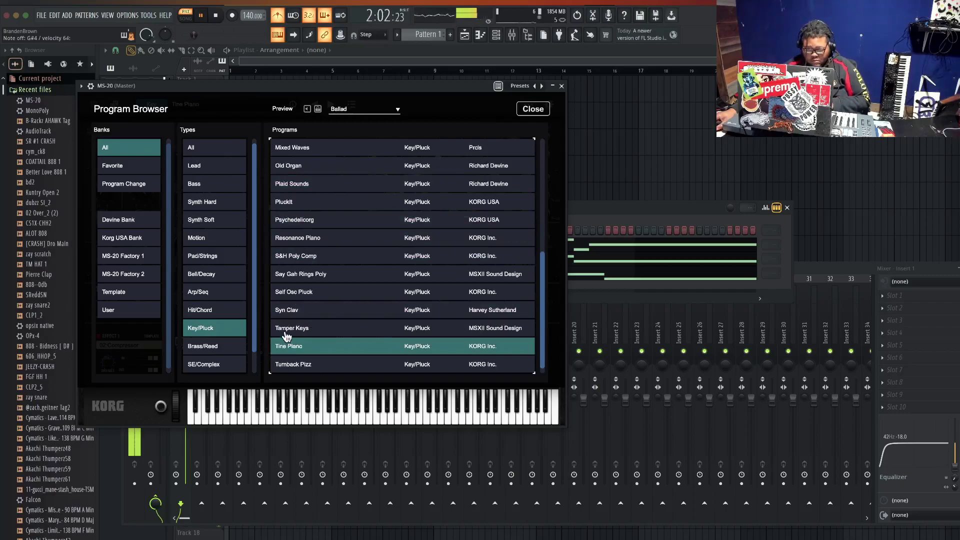
Audition the MS-20's Brass/Reed programs from Pick Brass up the list, load Classic Synth, and close the synth.
left_click(218, 347)
left_click(325, 241)
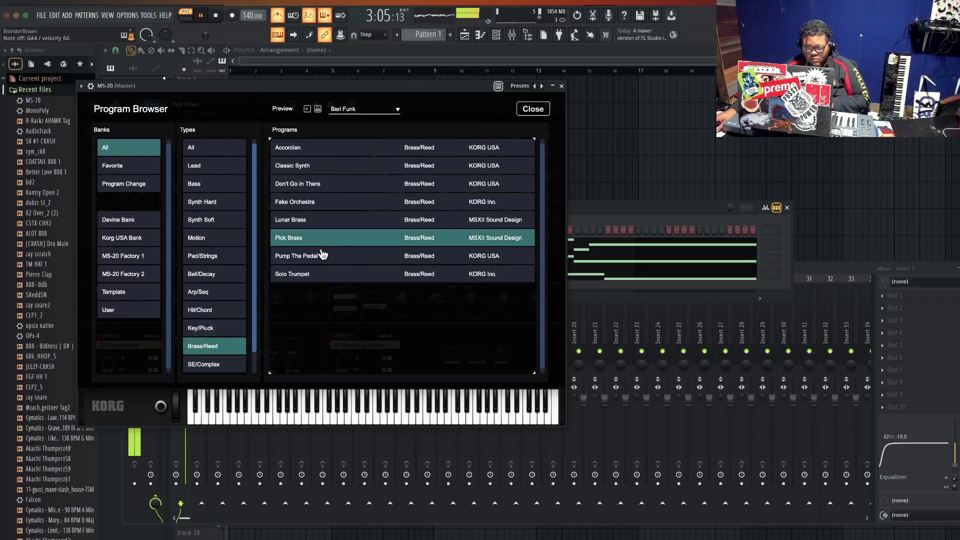
left_click(310, 224)
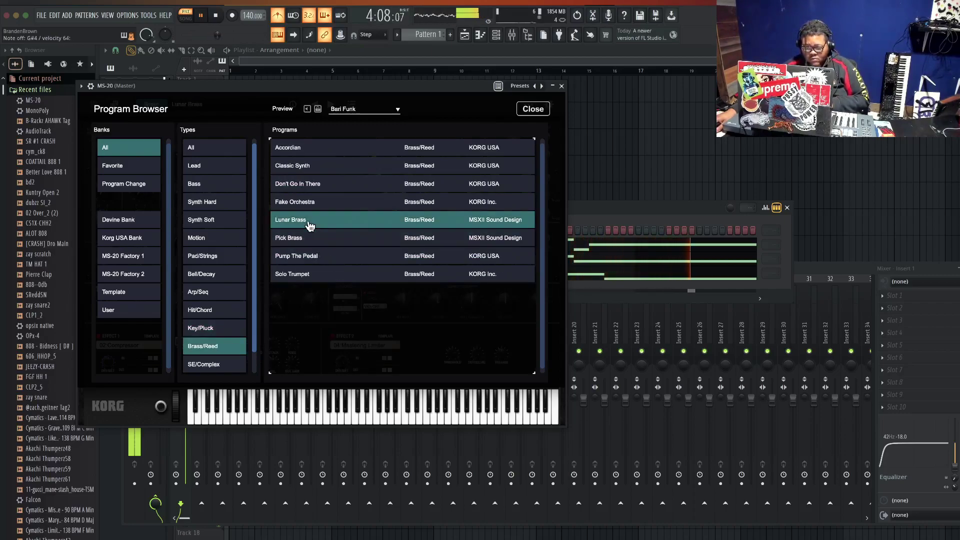
left_click(305, 201)
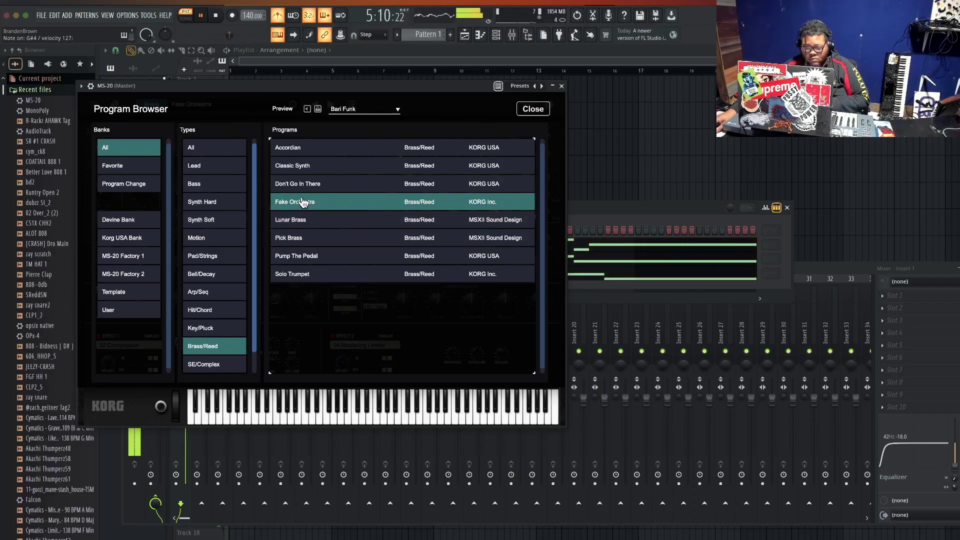
left_click(301, 189)
left_click(297, 169)
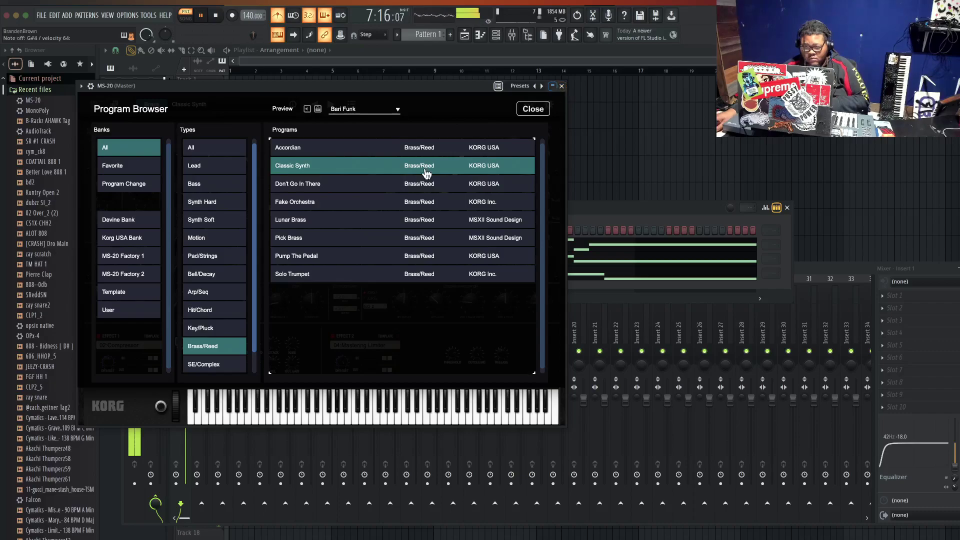
left_click(562, 86)
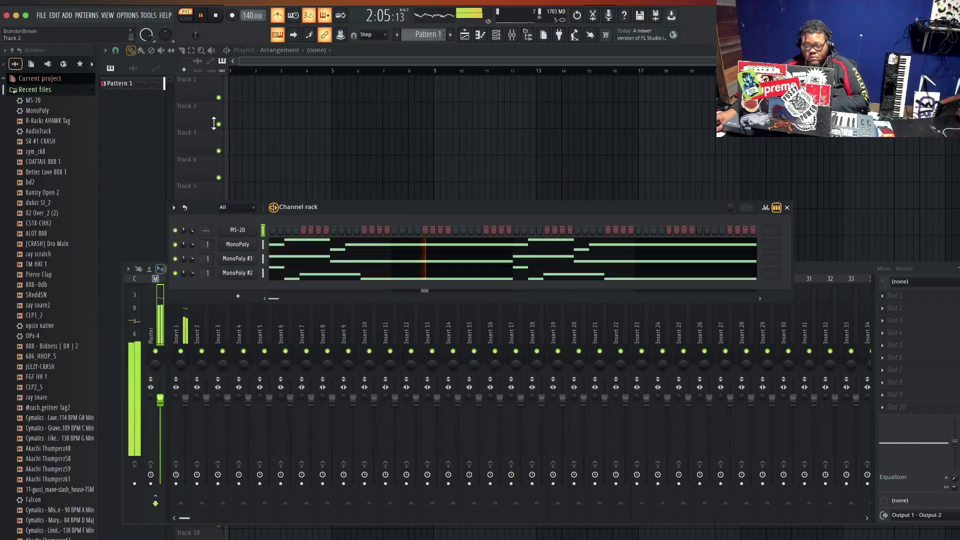
Record an MS-20 melody over the MonoPoly parts, with playback restarted and recording switched off after the take.
left_click(216, 20)
left_click(232, 16)
left_click(203, 17)
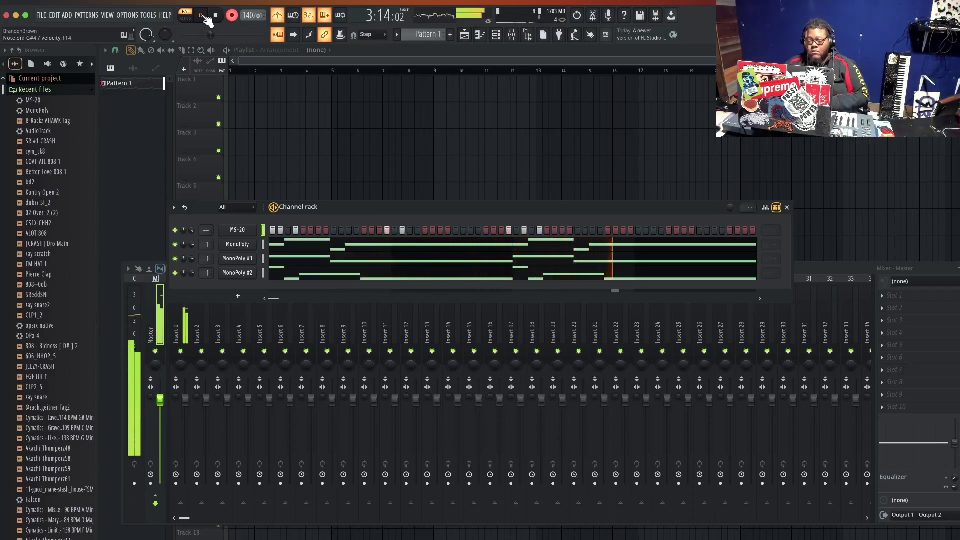
left_click(232, 16)
Extend the last A#4 note of the MS-20 part to the end of bar 4 and duplicate the phrase across bars 5 to 8.
key("F7")
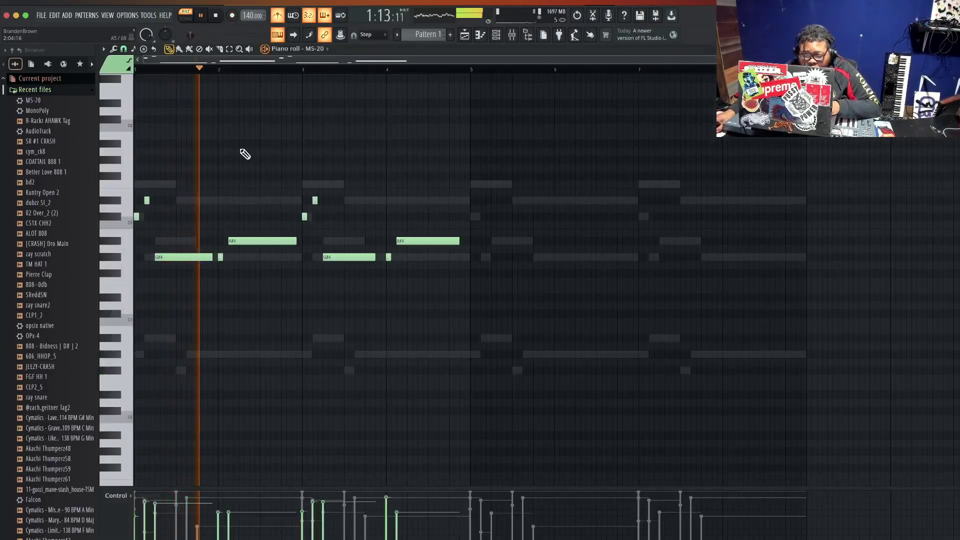
left_click_drag(459, 241, 469, 244)
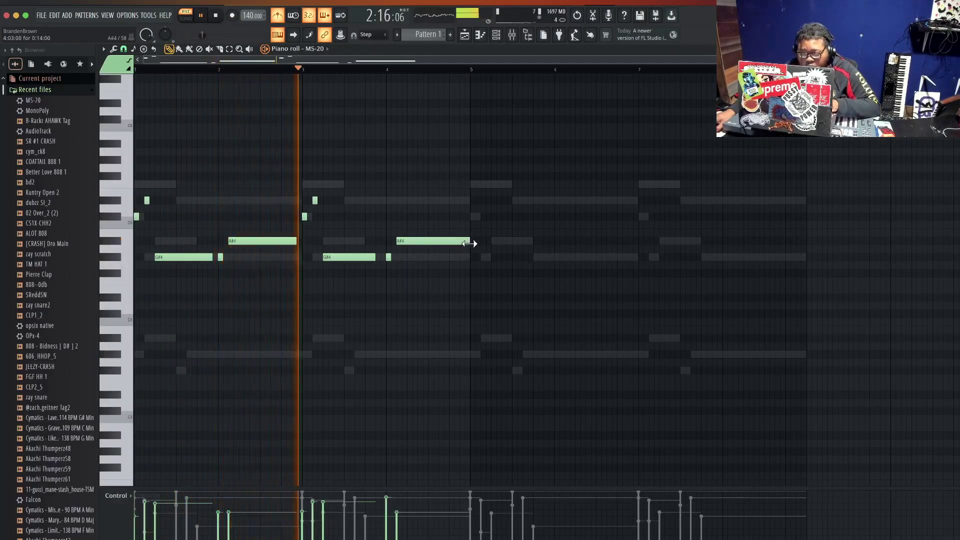
key("ctrl+b")
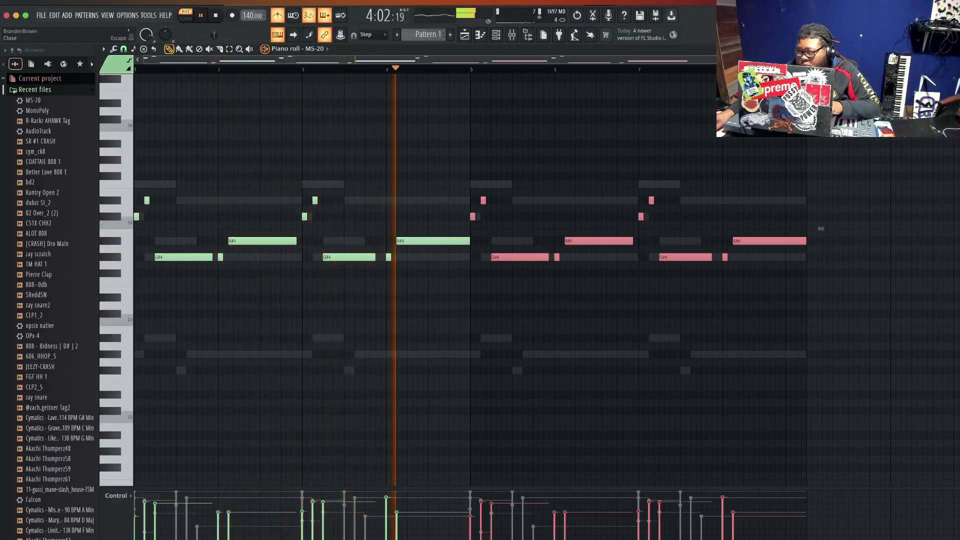
key("F7")
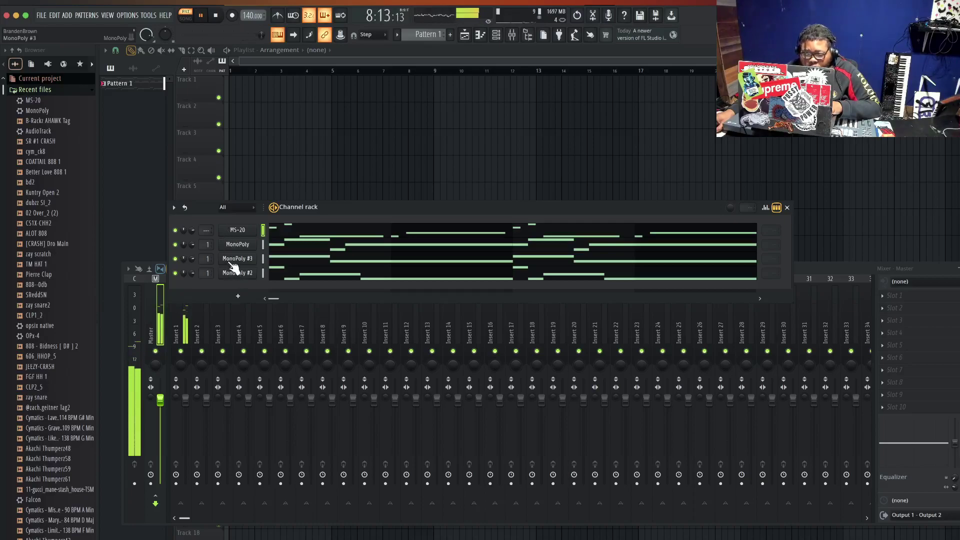
Advance the first MonoPoly channel through the Lead presets from Gang Lead to Indigenous Lead, and close the synth.
left_click(236, 245)
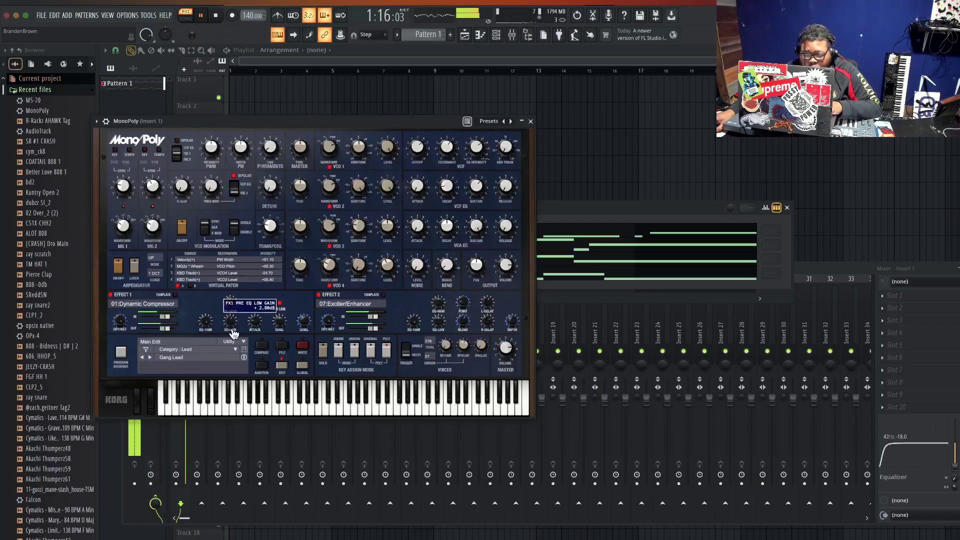
left_click(150, 356)
key("space")
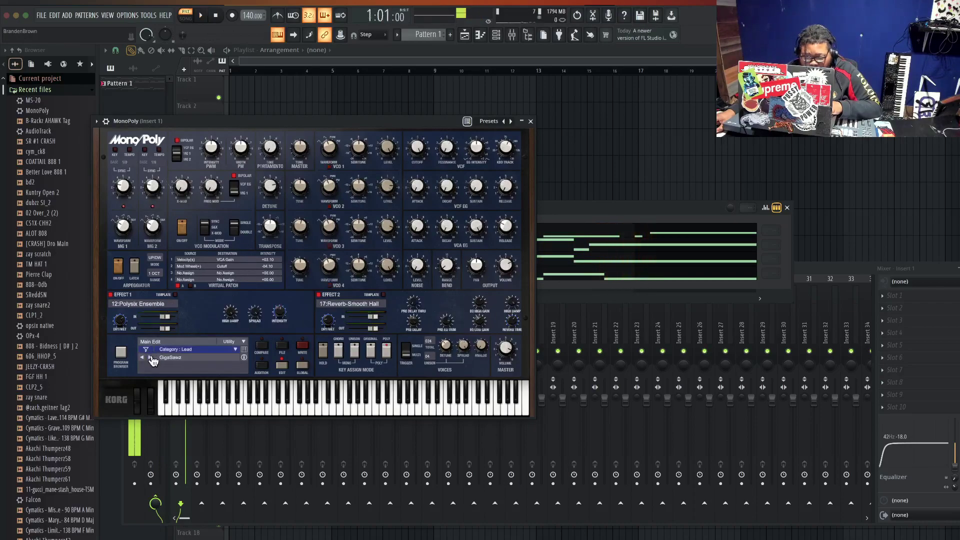
left_click(150, 357)
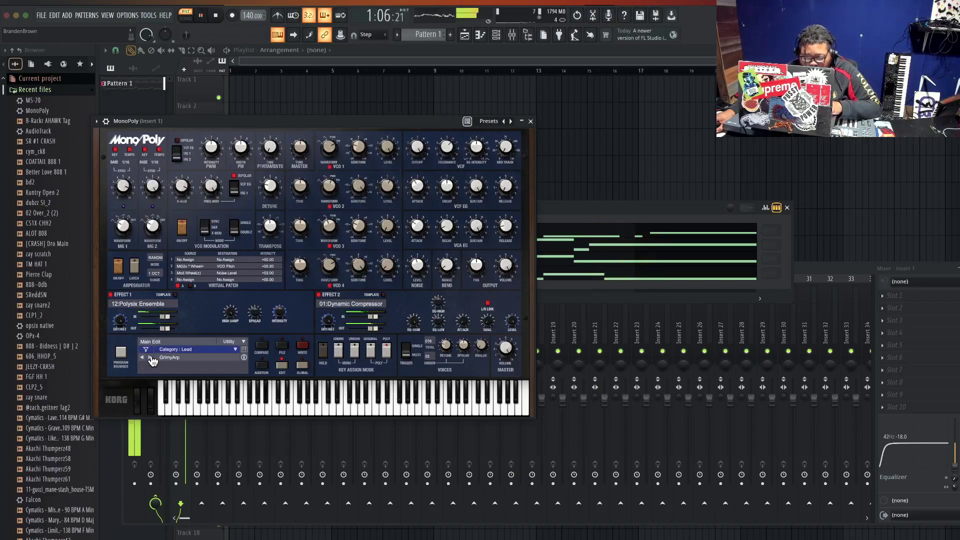
left_click(150, 356)
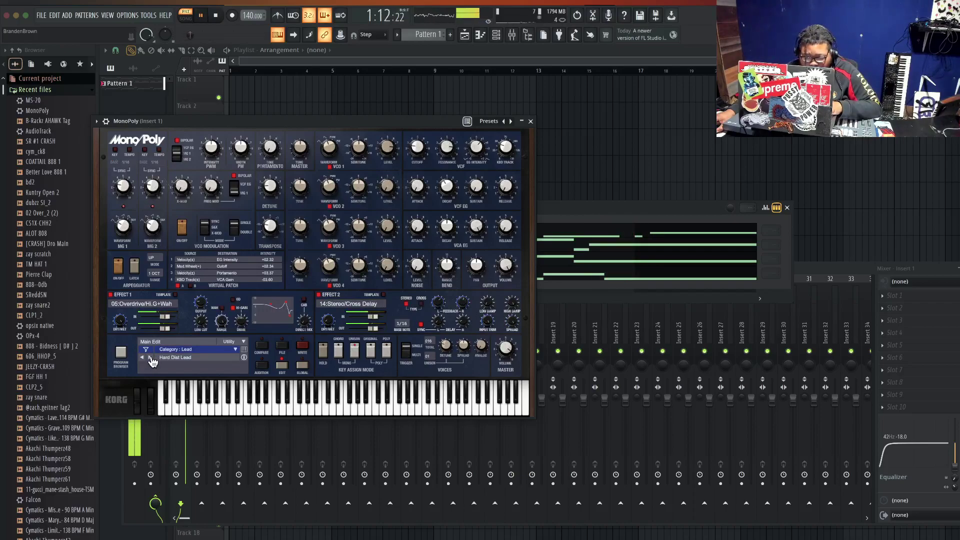
left_click(150, 357)
left_click(150, 357)
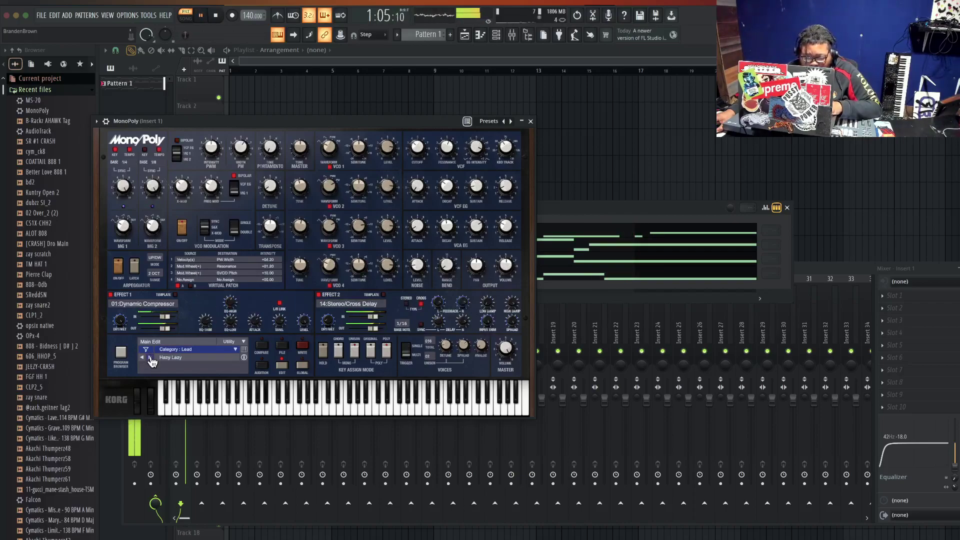
left_click(150, 356)
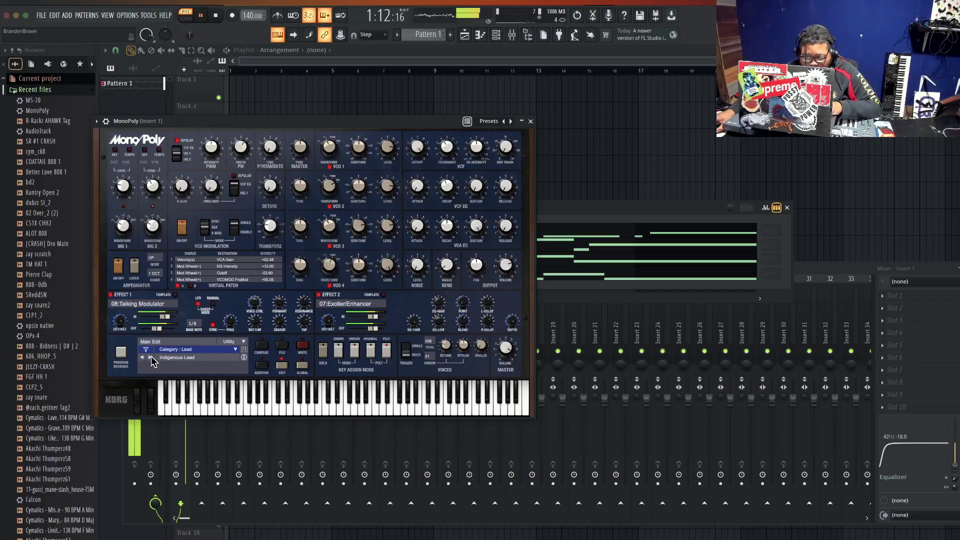
left_click(531, 122)
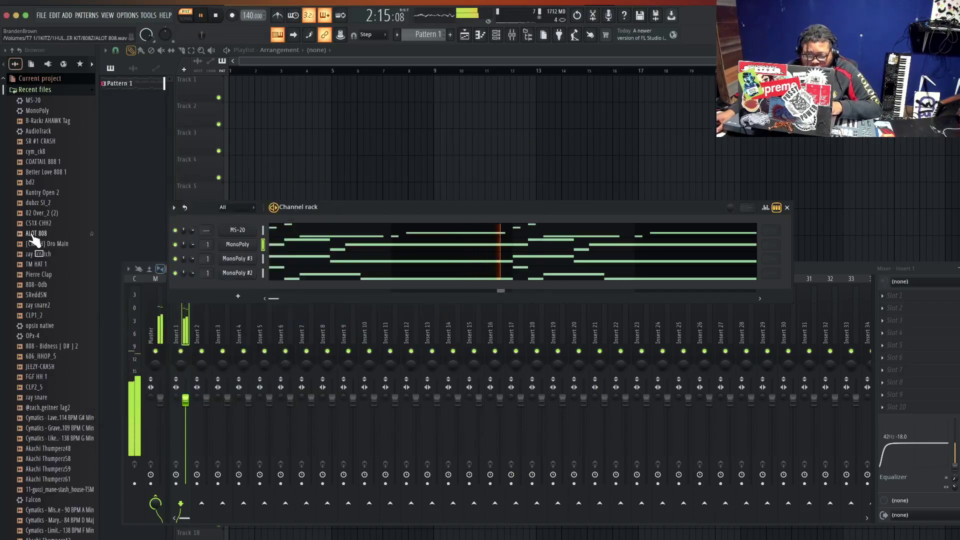
Add the ALOT 808 sample as a new channel, make it cut itself, and open its piano roll.
left_click_drag(35, 233, 223, 289)
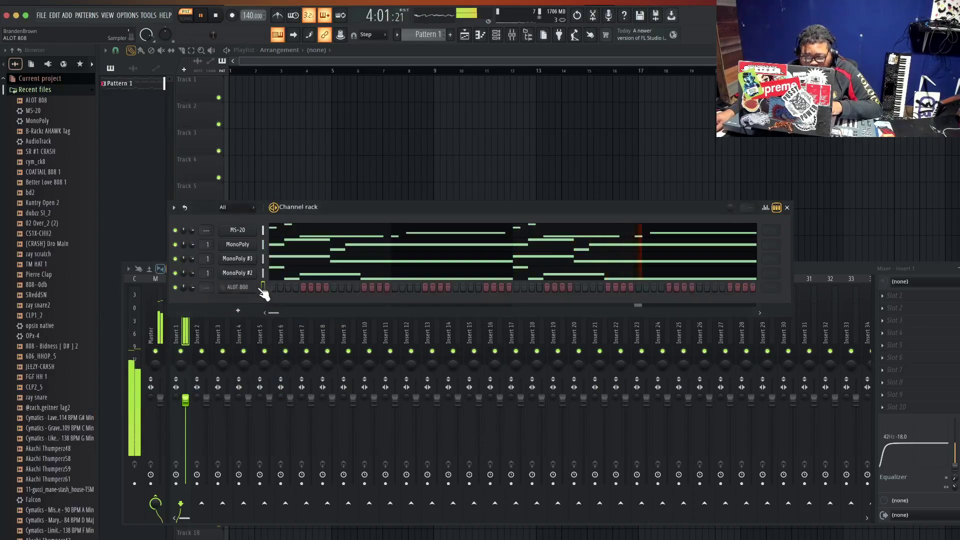
right_click(228, 289)
left_click(268, 348)
right_click(233, 290)
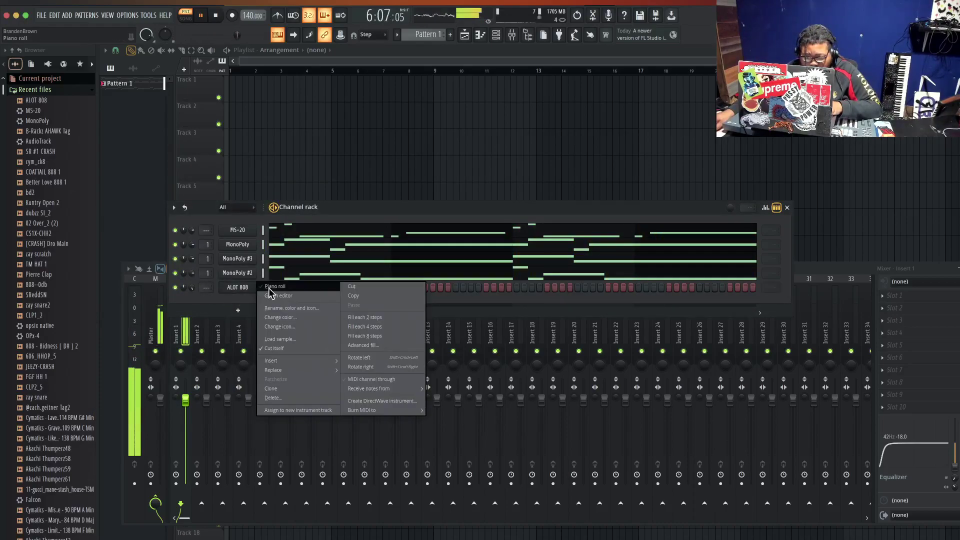
left_click(270, 287)
key("space")
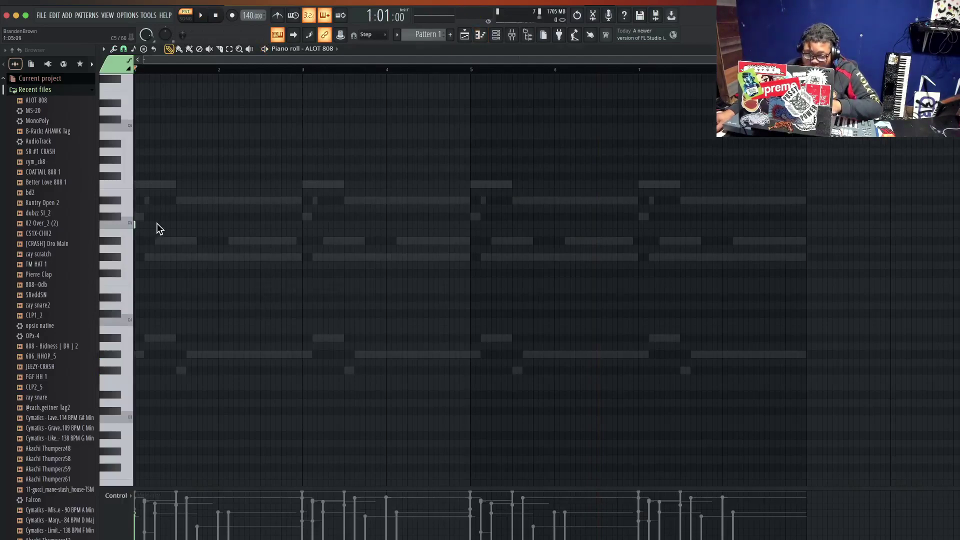
Draw an F#5 note of 12 steps from bar 1, followed by an E5 note extended to the end of bar 2.
left_click(135, 224)
left_click_drag(165, 224, 165, 173)
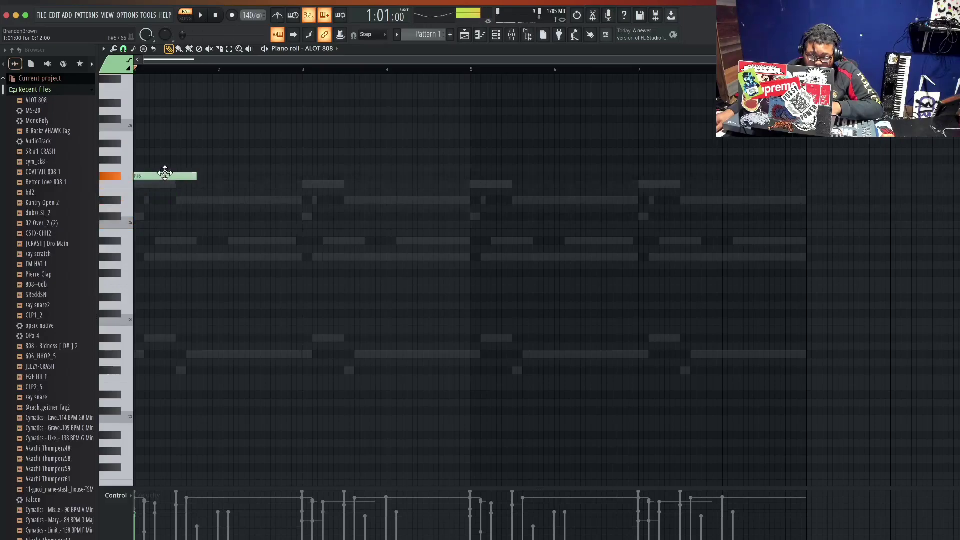
key("space")
key("space")
left_click(197, 200)
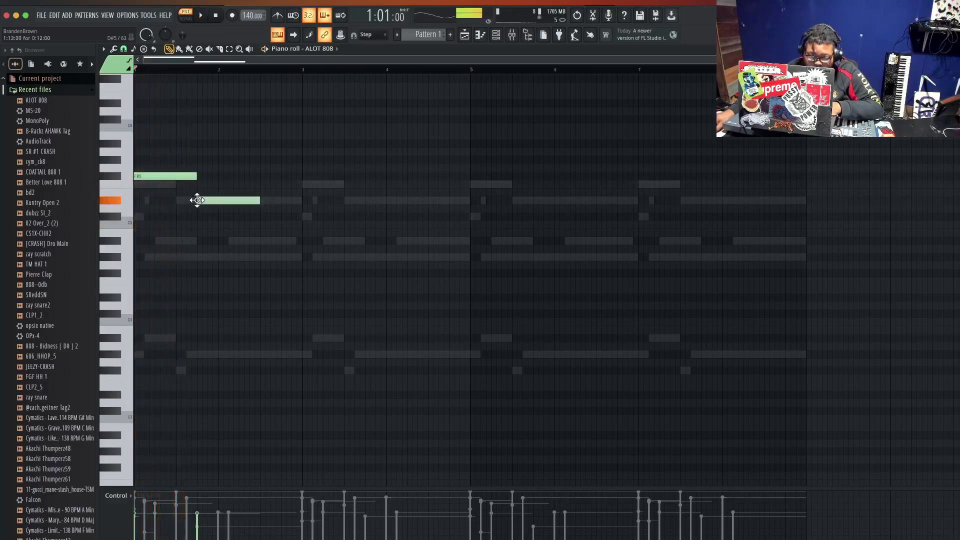
left_click_drag(197, 200, 197, 189)
key("space")
left_click_drag(256, 192, 302, 193)
Duplicate the two-bar 808 phrase until it fills eight bars, and transpose all its notes down one octave.
left_click(334, 209)
right_click(338, 211)
key("super+b")
key("super+b")
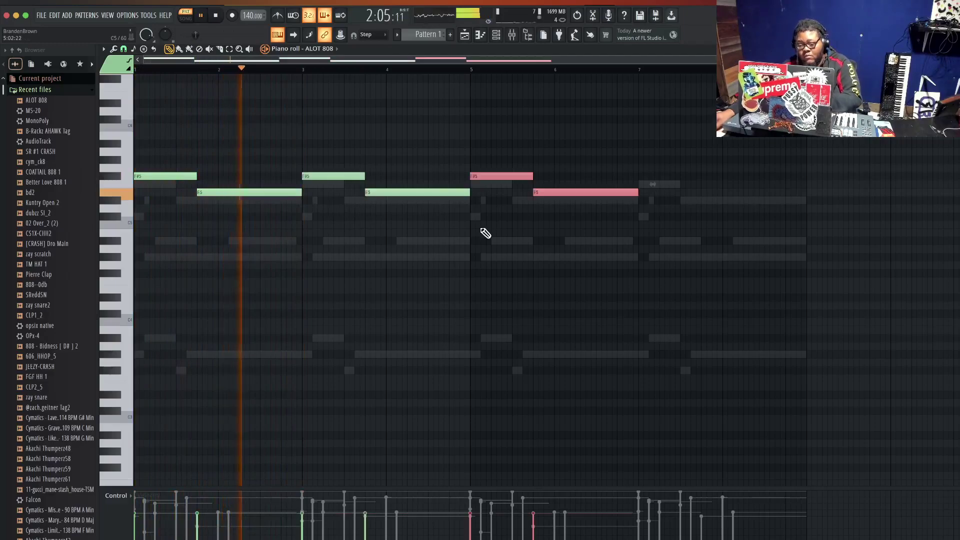
key("super+b")
left_click(673, 271)
right_click(676, 272)
key("super+Down")
key("space")
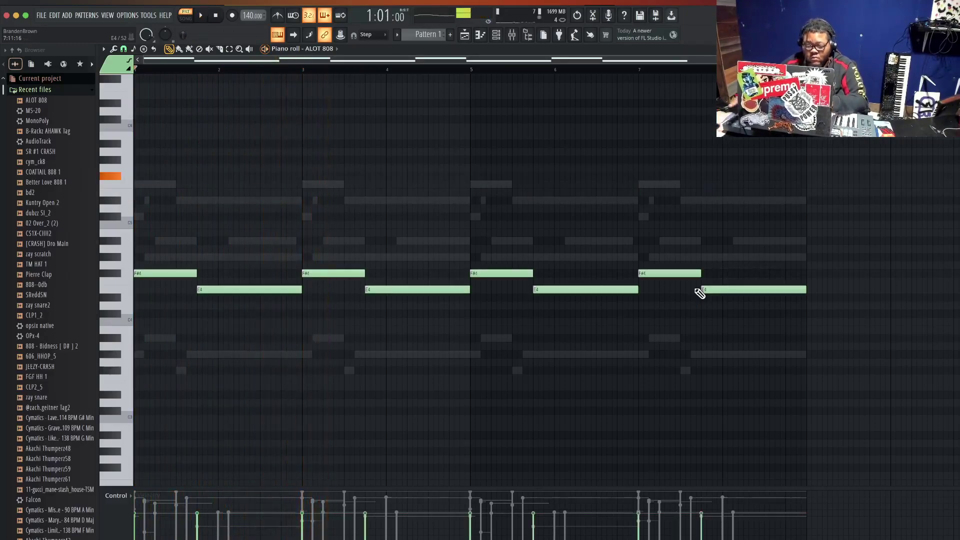
key("space")
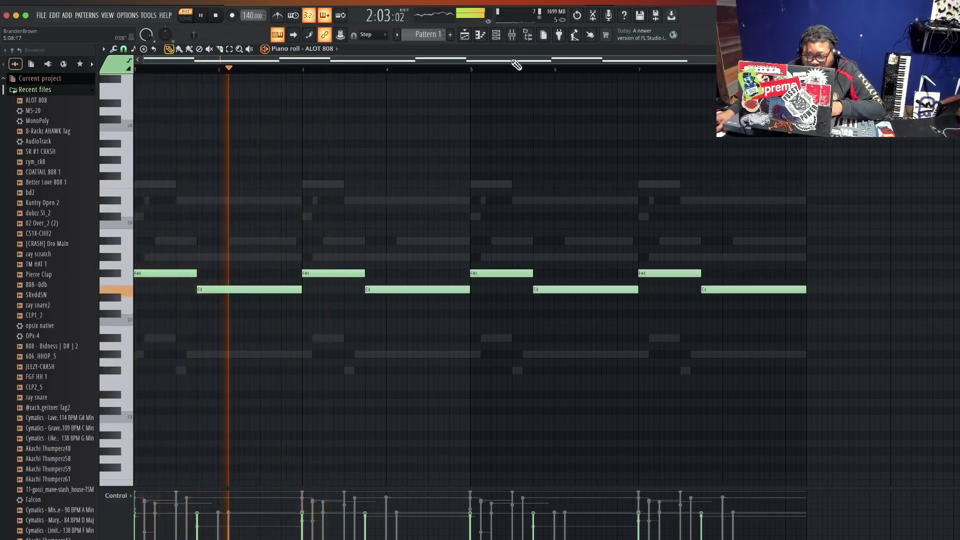
Add the TM HAT 1 sample as a new channel and fill every second step.
key("F6")
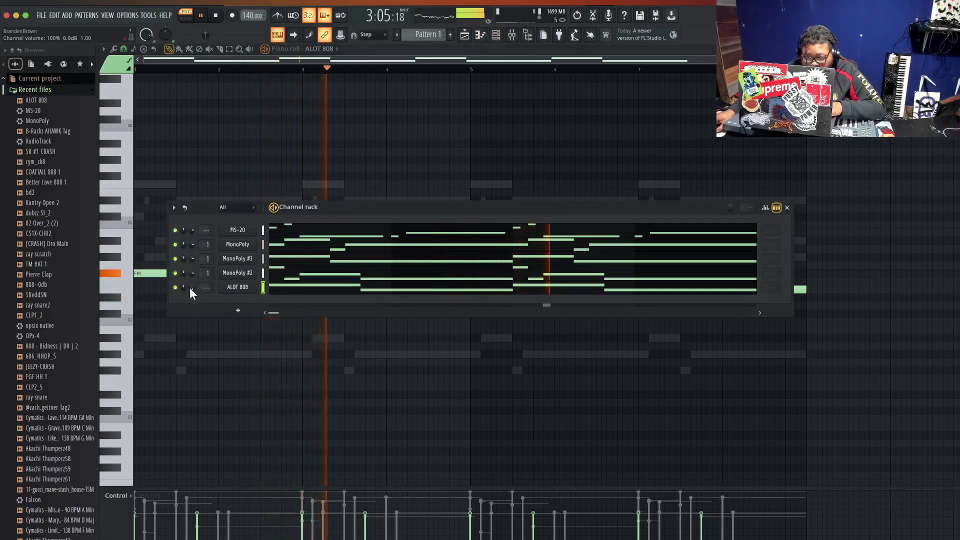
left_click_drag(52, 271, 220, 303)
right_click(240, 301)
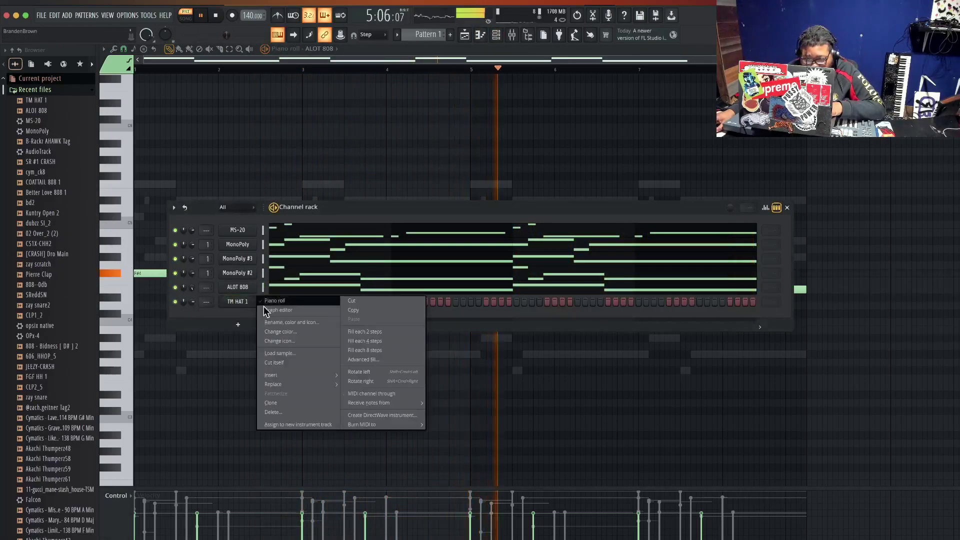
left_click(359, 330)
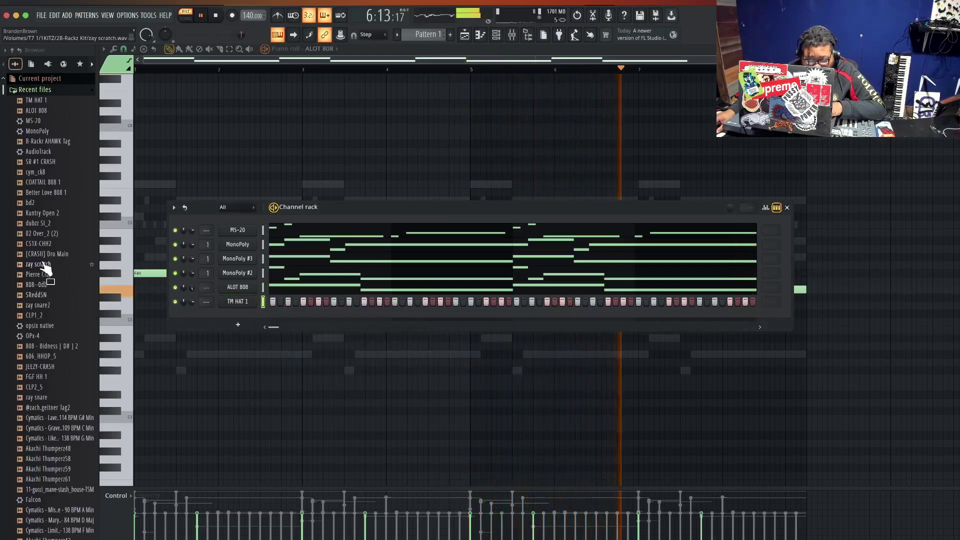
Add the zay scratch sample as a new channel and place one hit on step 9 of bar 8.
left_click_drag(46, 270, 220, 314)
left_click_drag(272, 342, 310, 340)
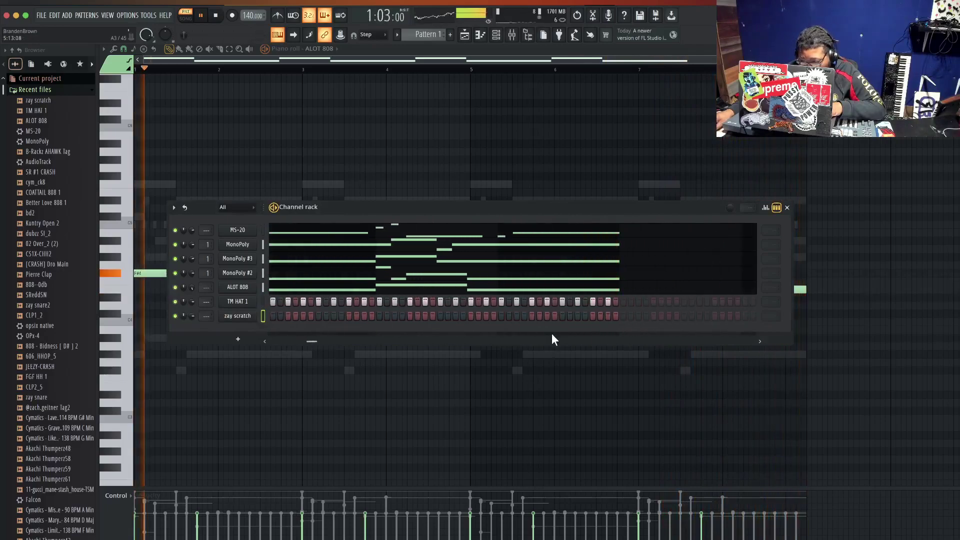
left_click(562, 316)
Trim the zay scratch sample, switch its time stretching to Auto mode, and set the stretch multiplier to about 95%.
left_click(237, 315)
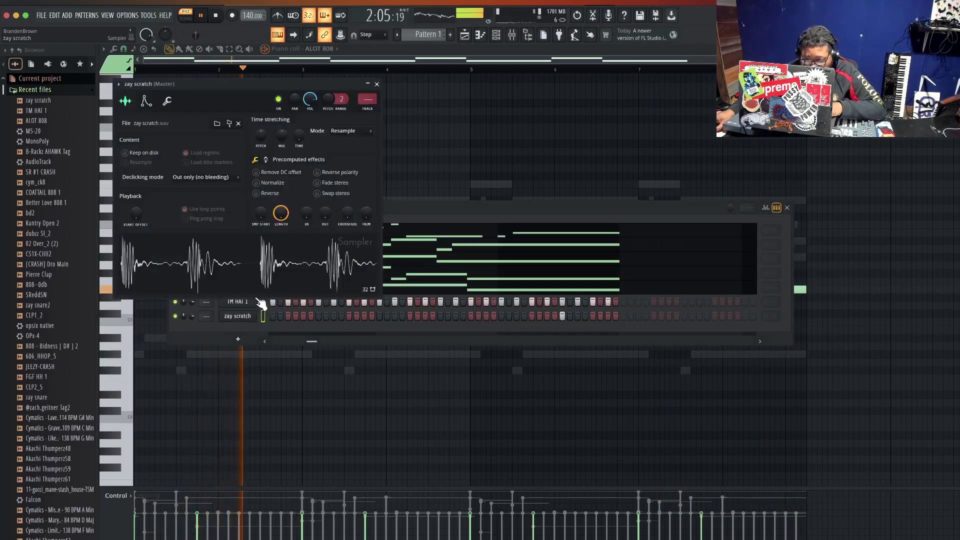
left_click_drag(366, 213, 366, 162)
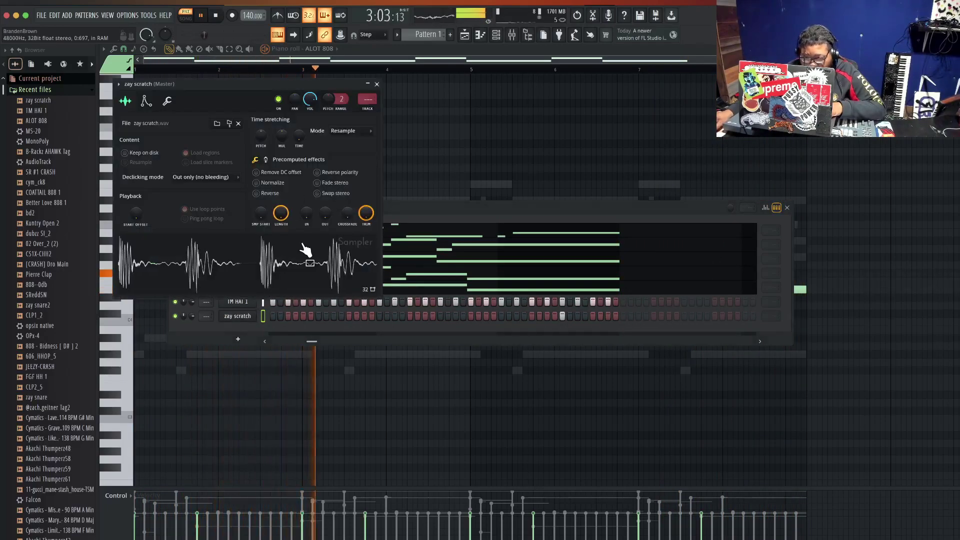
right_click(300, 136)
left_click(324, 185)
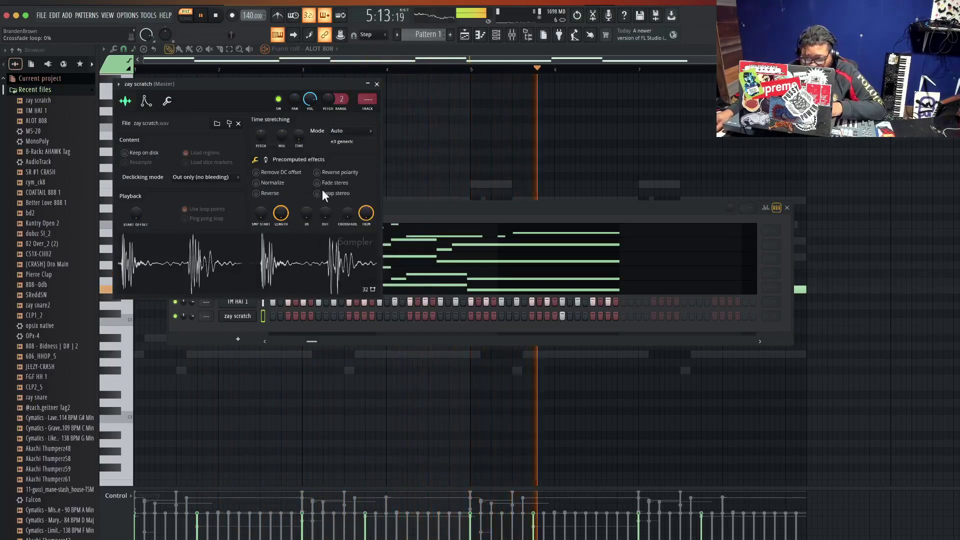
left_click_drag(281, 134, 282, 137)
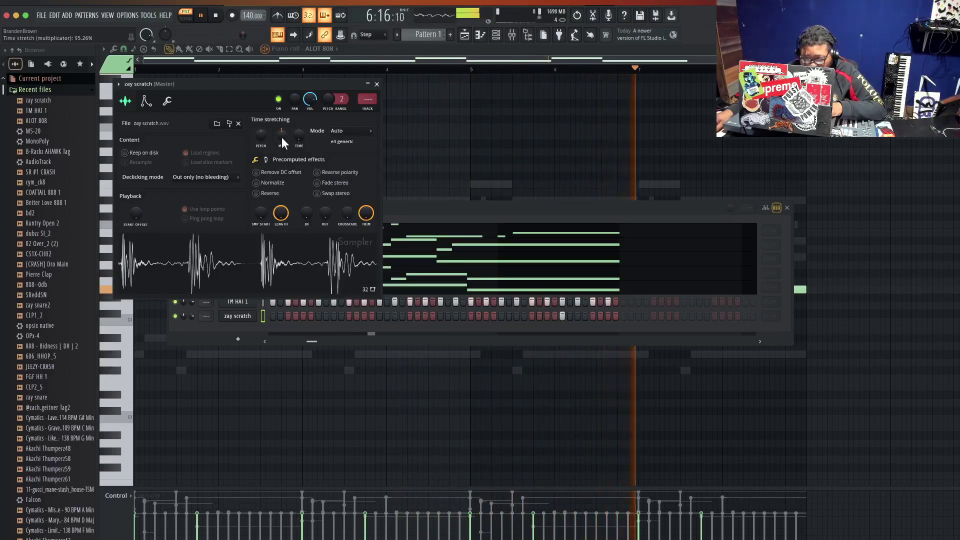
left_click(377, 84)
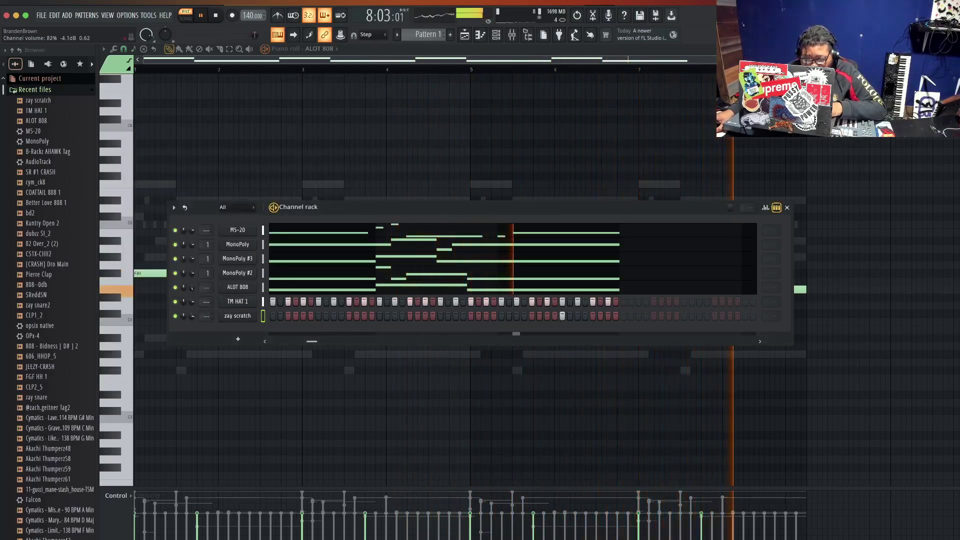
left_click_drag(310, 341, 202, 331)
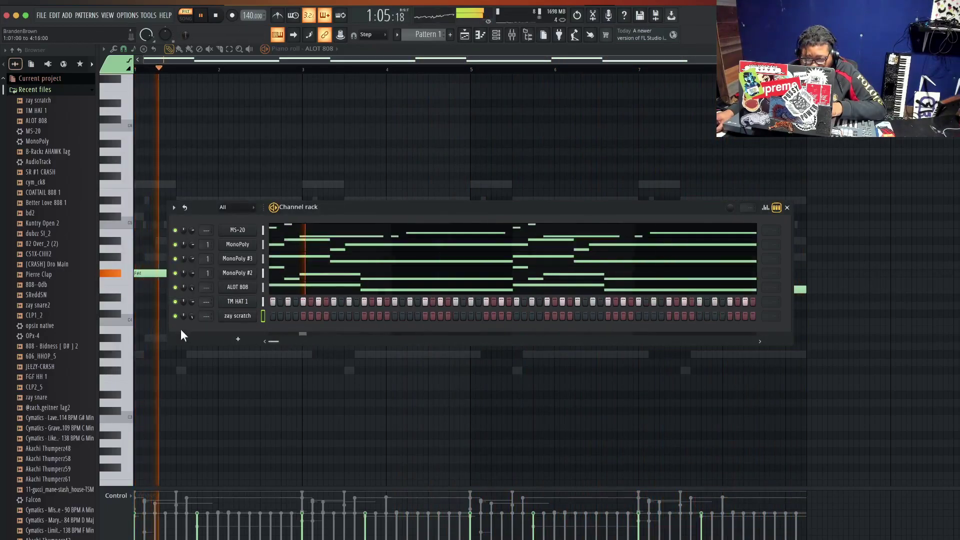
Add the 02 Over_2 (2) sample as a new channel with hits on bar 1 step 9 and bar 2 steps 9 and 13.
left_click_drag(41, 295, 233, 330)
left_click(333, 330)
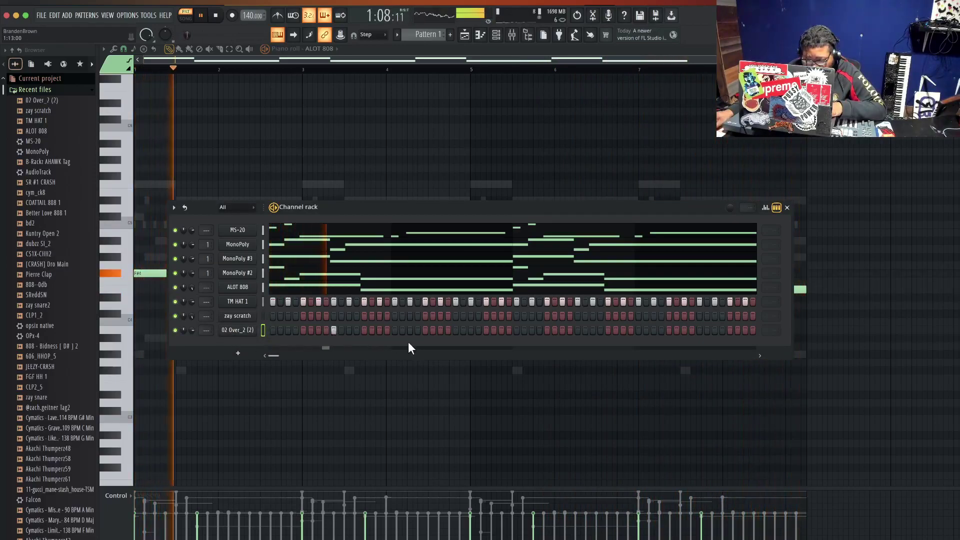
left_click(456, 330)
left_click(486, 330)
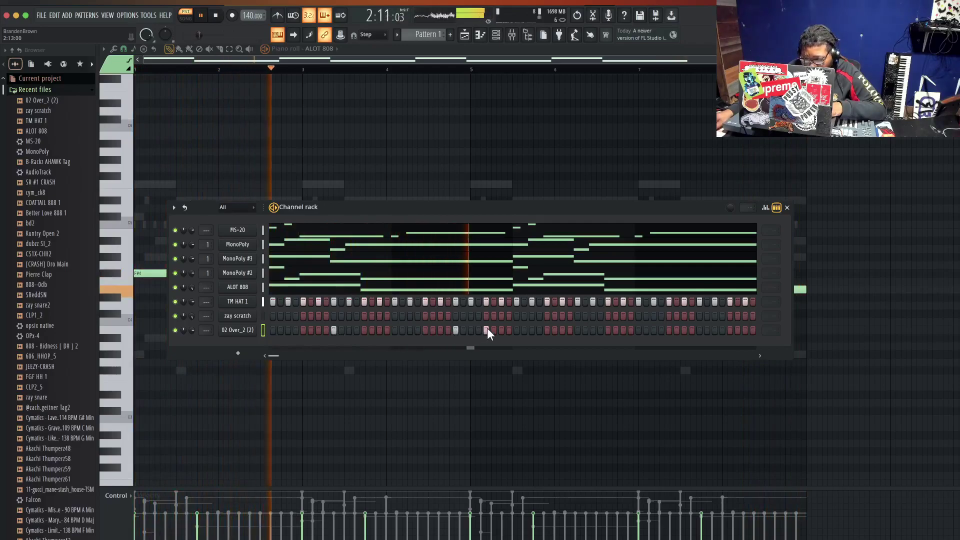
Normalize the 02 Over_2 (2) sample and return to the channel rack.
left_click(237, 329)
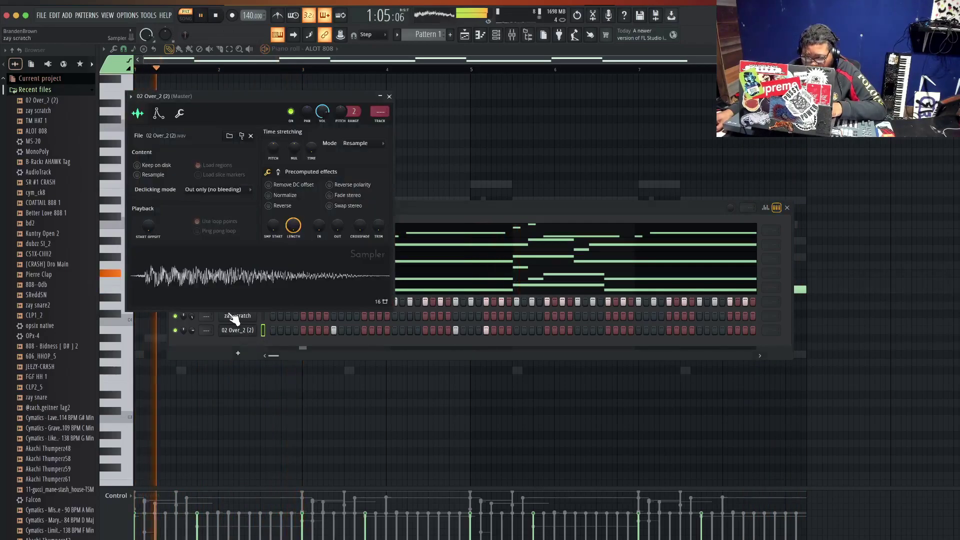
left_click(269, 196)
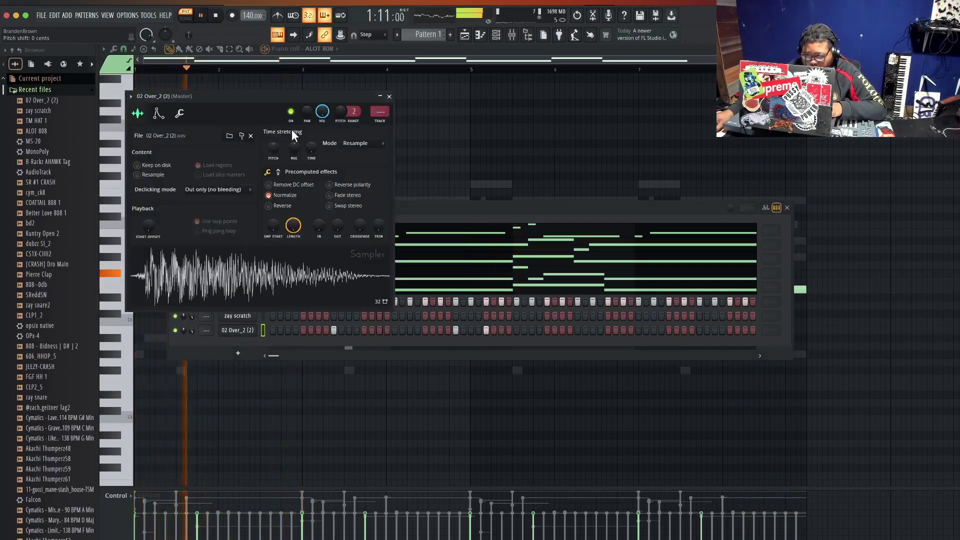
left_click(508, 340)
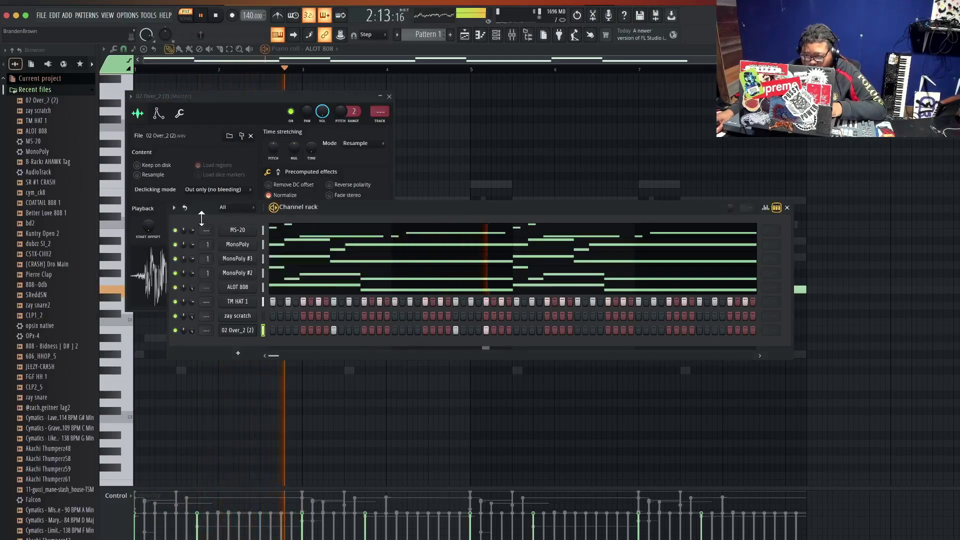
Turn on step looping and add the CLP1_2 sample as a channel at 100% volume with hits on step 9 of bars 1 and 2.
left_click(185, 207)
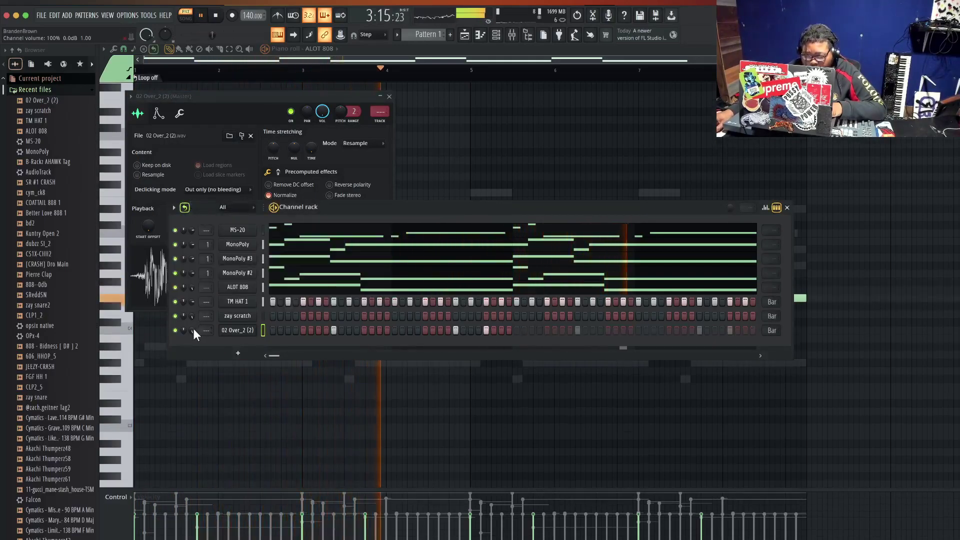
left_click(52, 319)
left_click_drag(42, 320, 233, 344)
left_click(454, 345)
left_click_drag(192, 344, 192, 319)
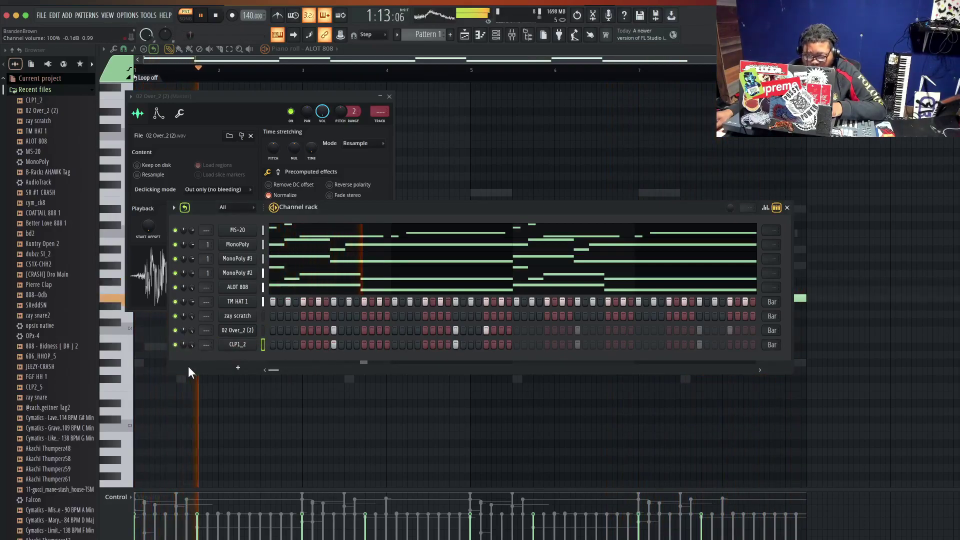
Add the 606_HHOP_5 sample as a new channel with one hit on bar 1 step 1, and restart playback.
left_click_drag(55, 356, 247, 356)
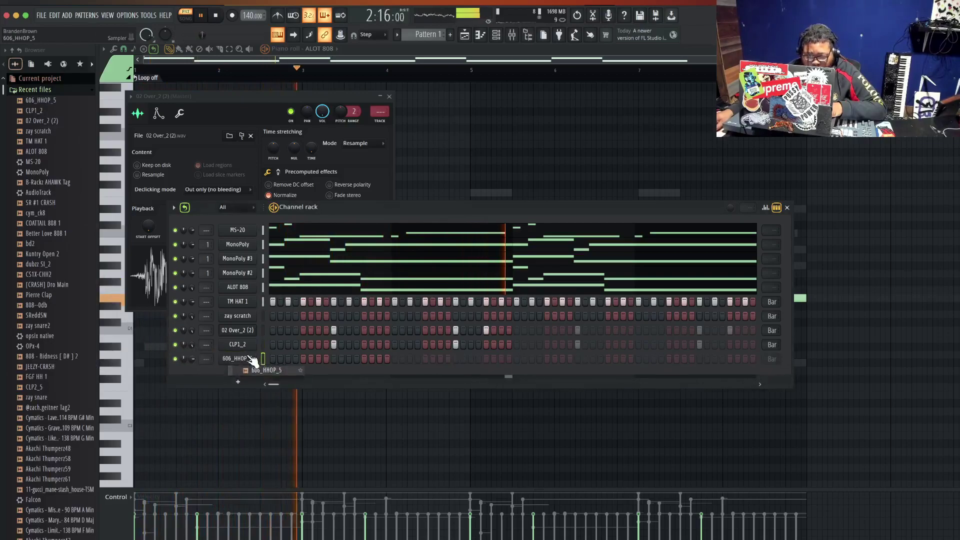
left_click(273, 359)
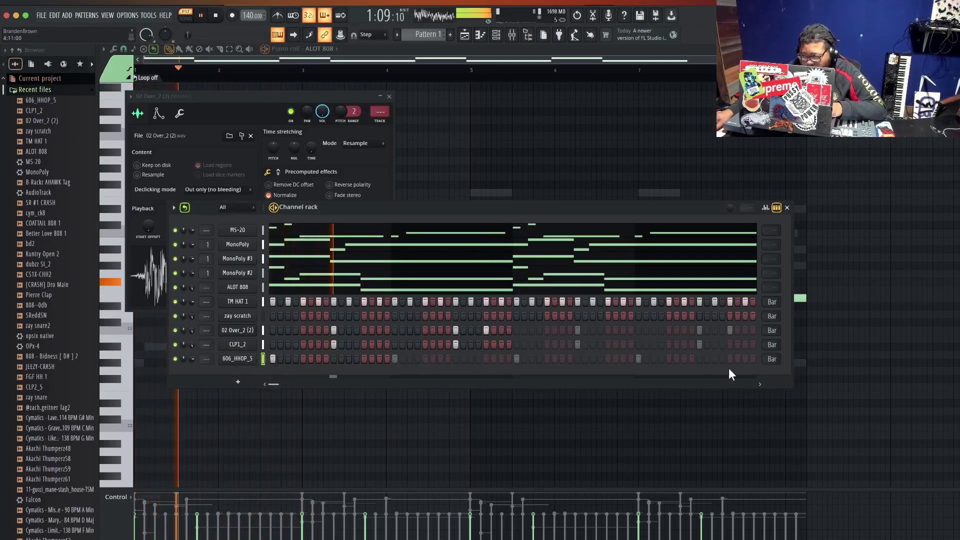
key("space")
key("space")
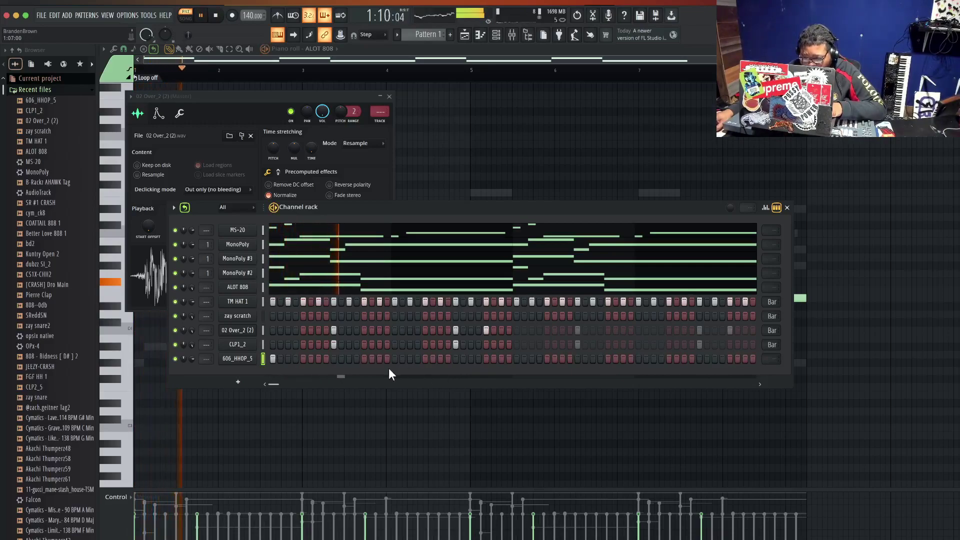
Clone the 606_HHOP_5 channel and place the clone's hits on bar 2 steps 5 and 6.
right_click(238, 358)
left_click(275, 459)
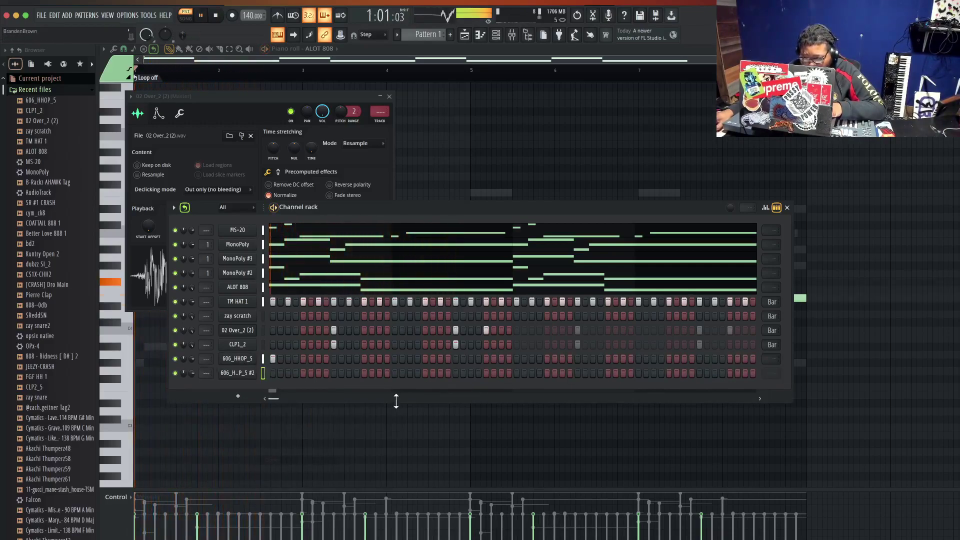
left_click(456, 372)
left_click(462, 373)
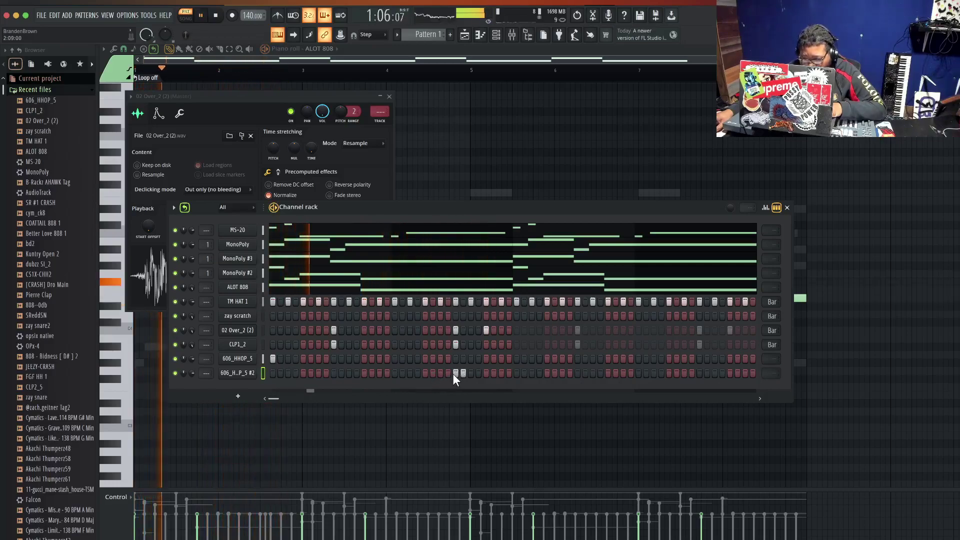
left_click(425, 373)
left_click(433, 372)
right_click(456, 373)
right_click(463, 373)
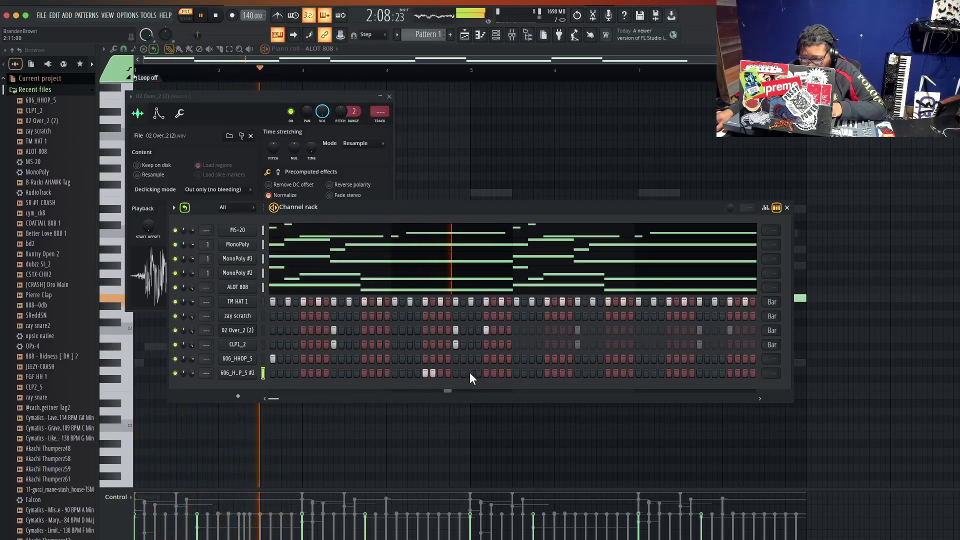
Lower the sample pitch of the cloned 606_HHOP_5 channel slightly with Auto stretch mode, and adjust its channel volume.
left_click(238, 373)
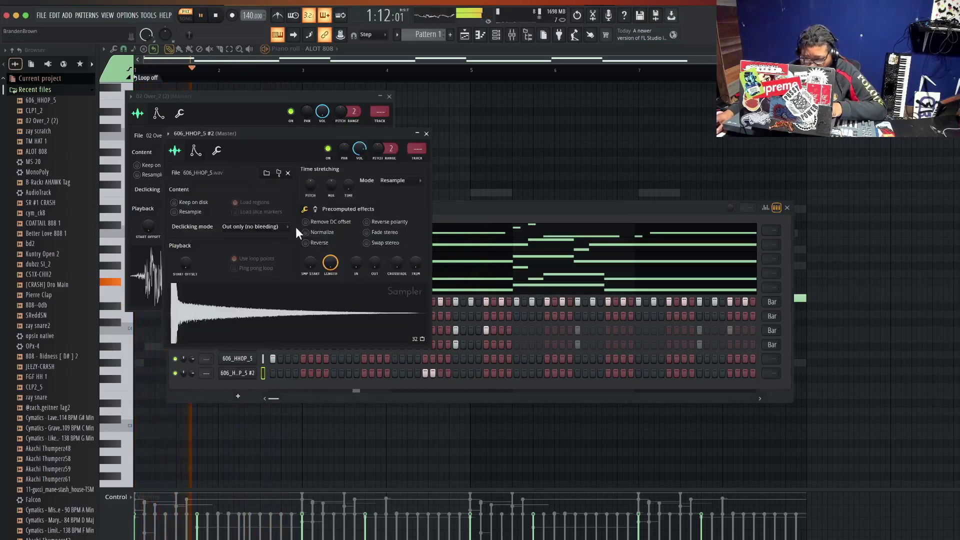
mouse_move(310, 185)
left_mouse_down()
mouse_move(310, 203)
mouse_move(309, 188)
left_mouse_up()
key("space")
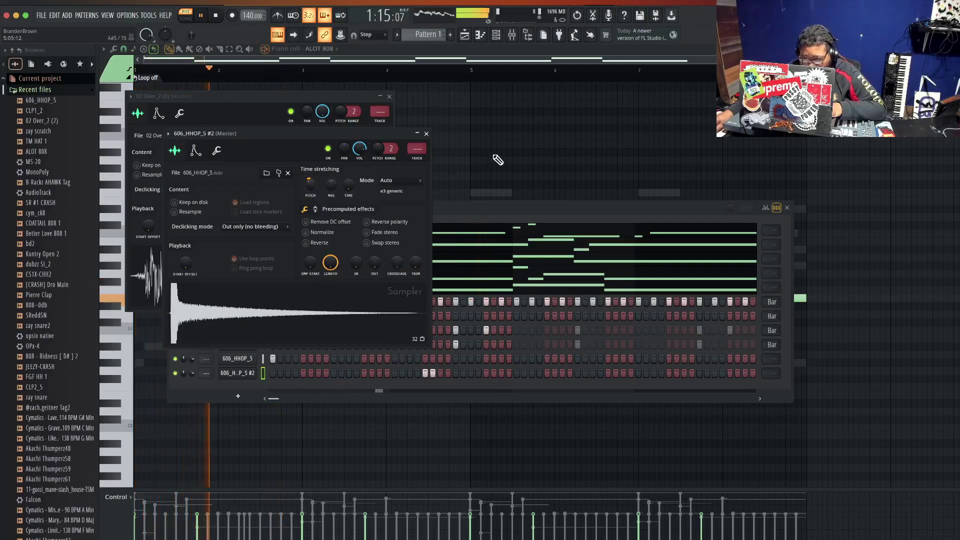
left_click(425, 133)
mouse_move(192, 372)
left_mouse_down()
mouse_move(192, 387)
mouse_move(191, 369)
left_mouse_up()
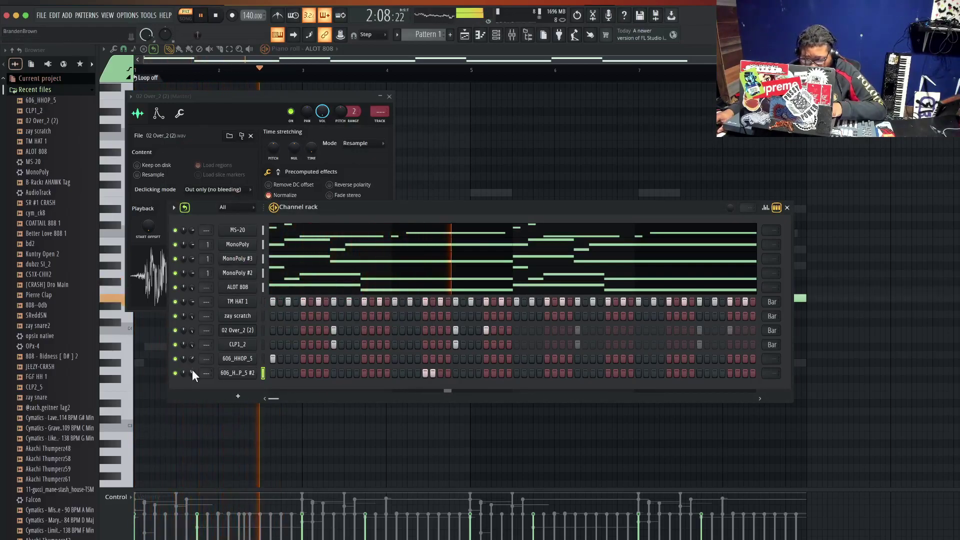
Restart playback and loop the 606_HHOP_5 channel every bar and its clone every two bars.
key("space")
key("space")
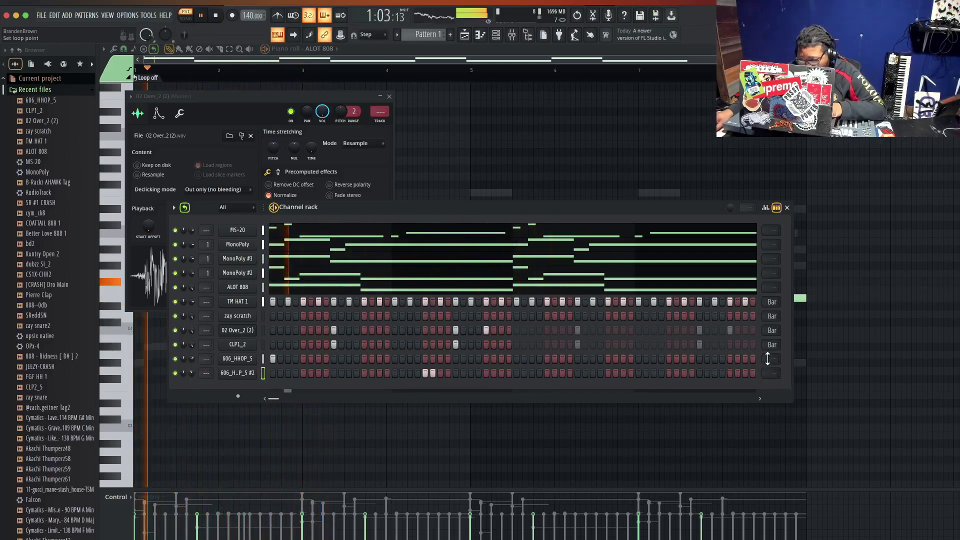
left_click_drag(771, 362, 772, 369)
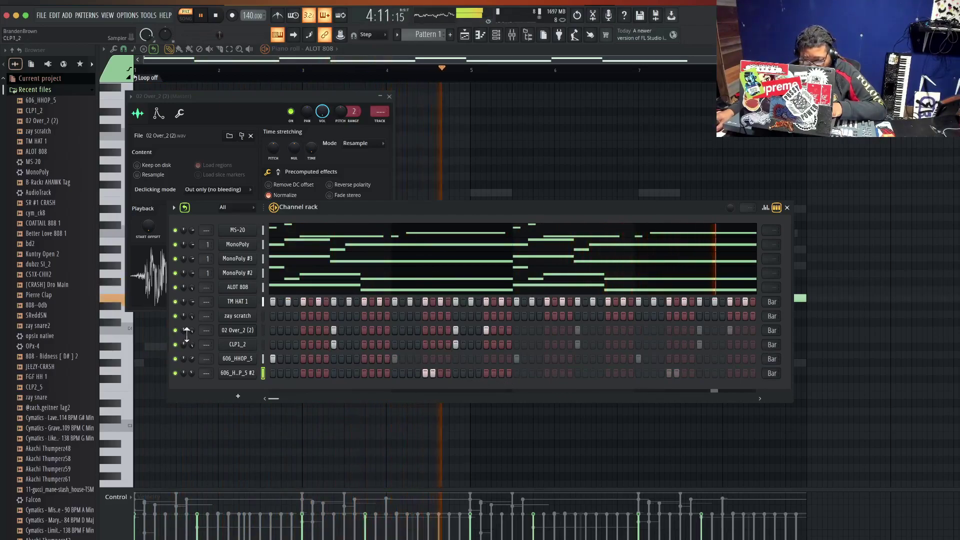
Add the JEEZY-CRASH sample as a looped channel with hits on steps 13 and 15 of bars 1 and 3.
left_click_drag(40, 367, 230, 387)
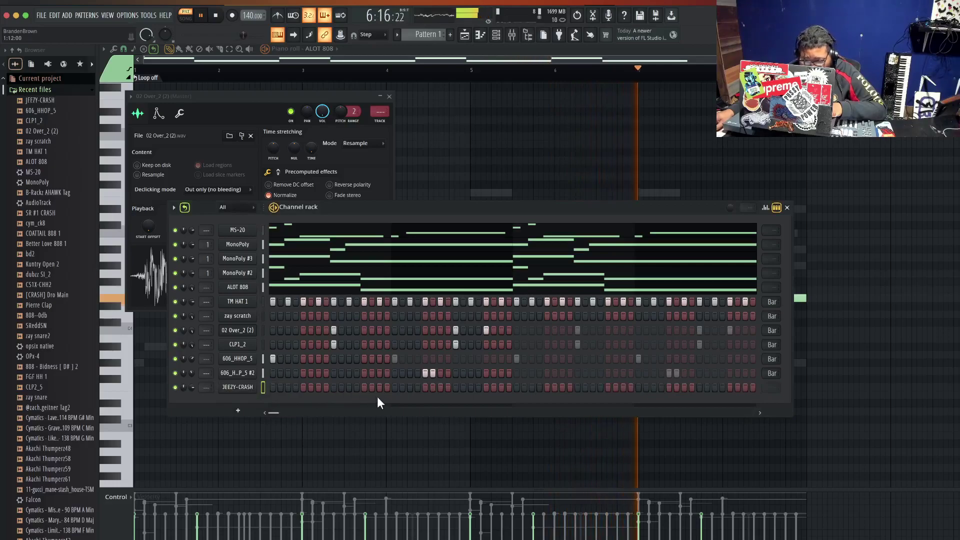
left_click(363, 386)
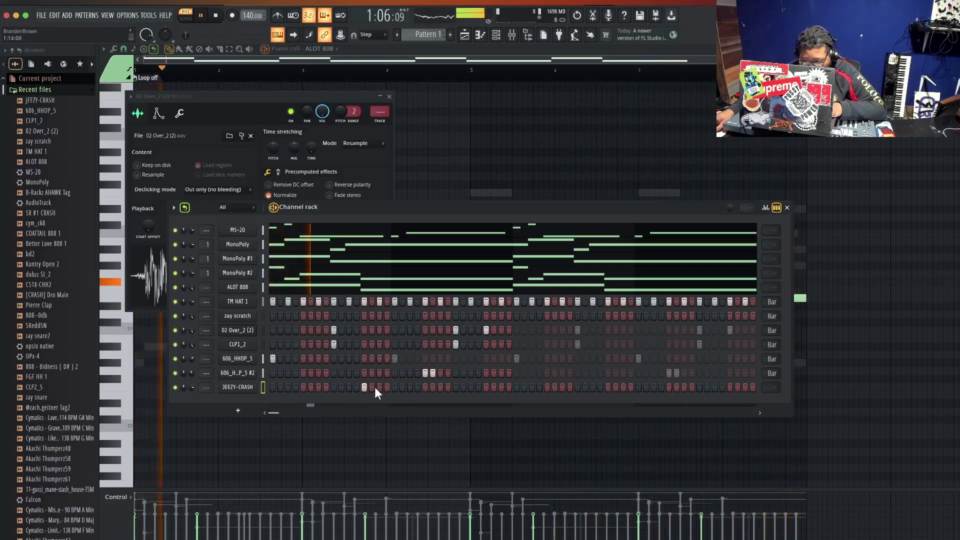
left_click(379, 387)
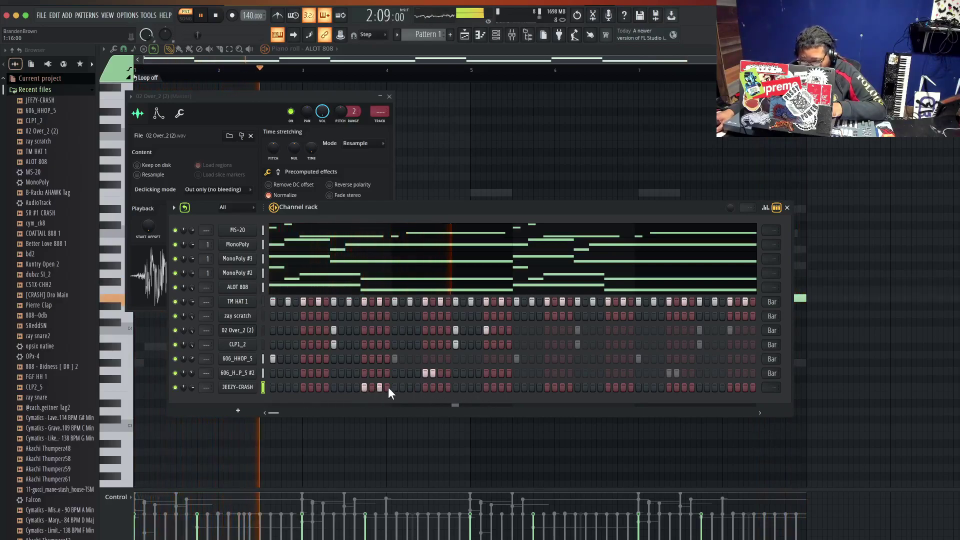
left_click(609, 387)
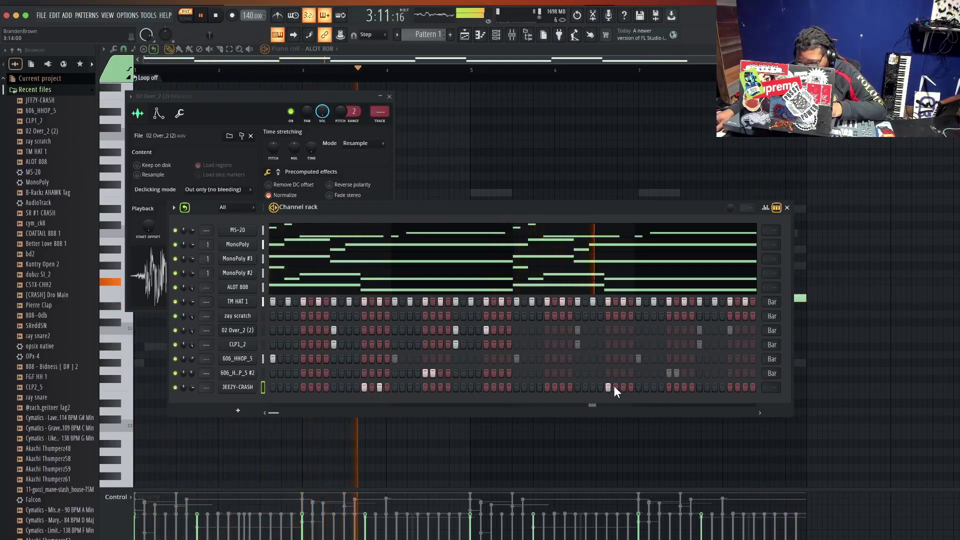
left_click(624, 387)
left_click_drag(765, 388, 762, 395)
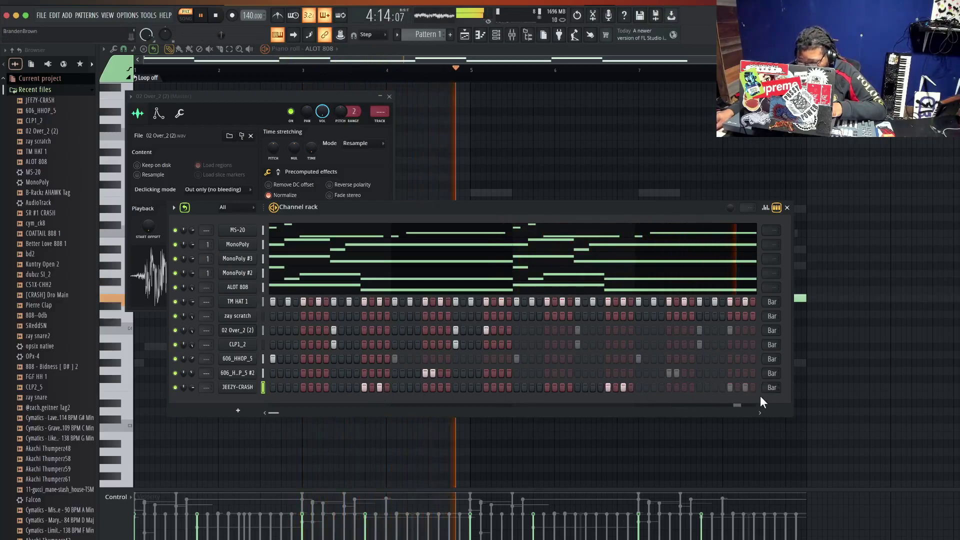
key("space")
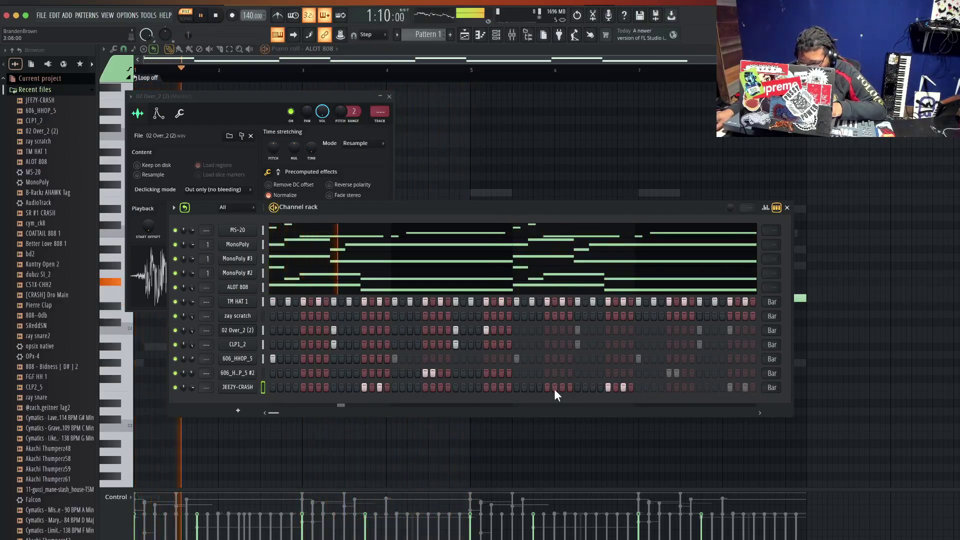
Replace the two JEEZY-CRASH hits in bar 3 with a single hit on bar 2 step 13.
right_click(624, 387)
right_click(608, 387)
left_click(501, 388)
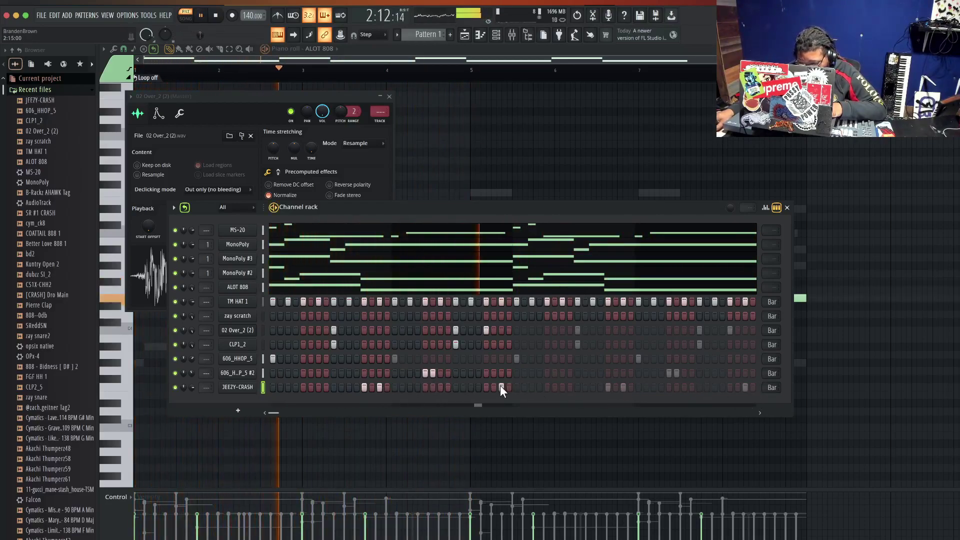
right_click(502, 385)
left_click(486, 387)
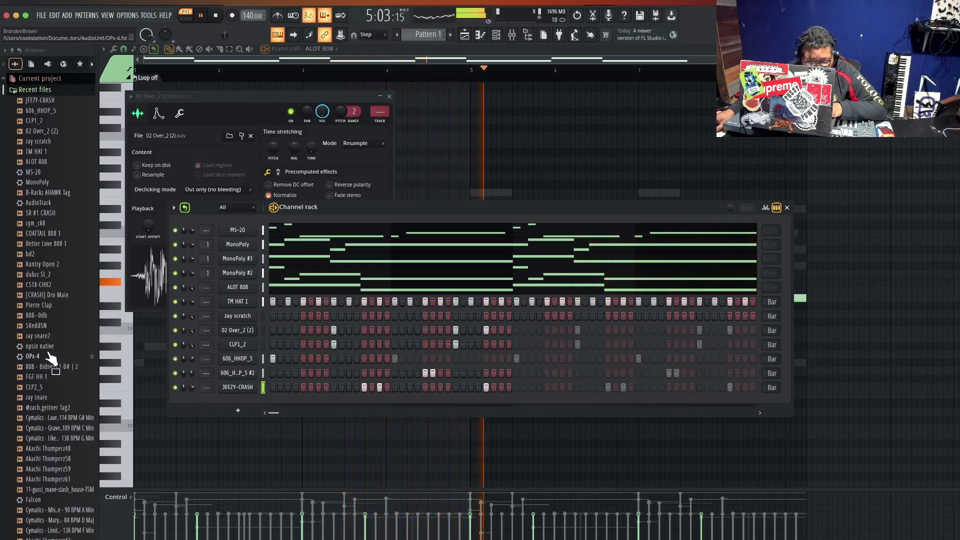
Add the SR_OP sample as a new channel with hits on bar 2 steps 1 and 3, looping every two bars.
scroll(50, 308, "down", 10)
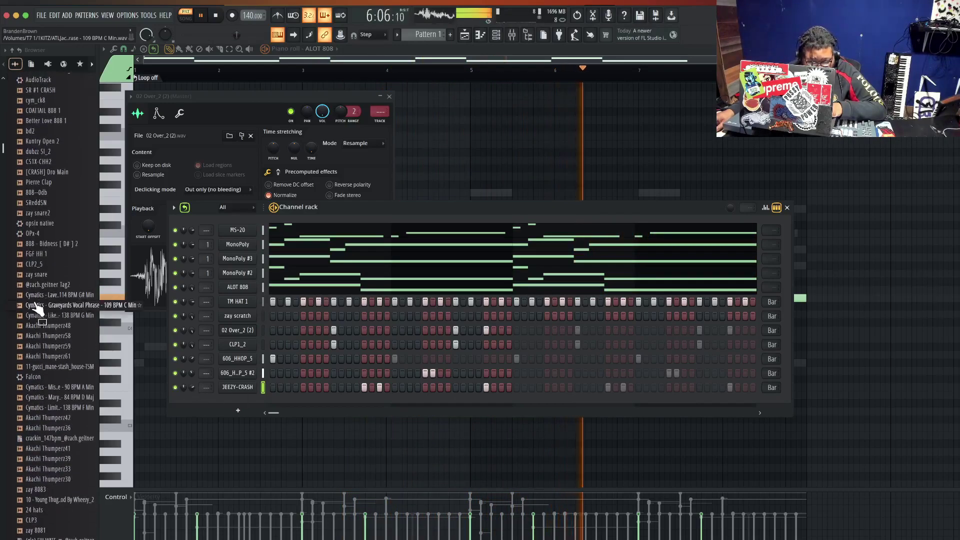
left_click_drag(48, 366, 217, 401)
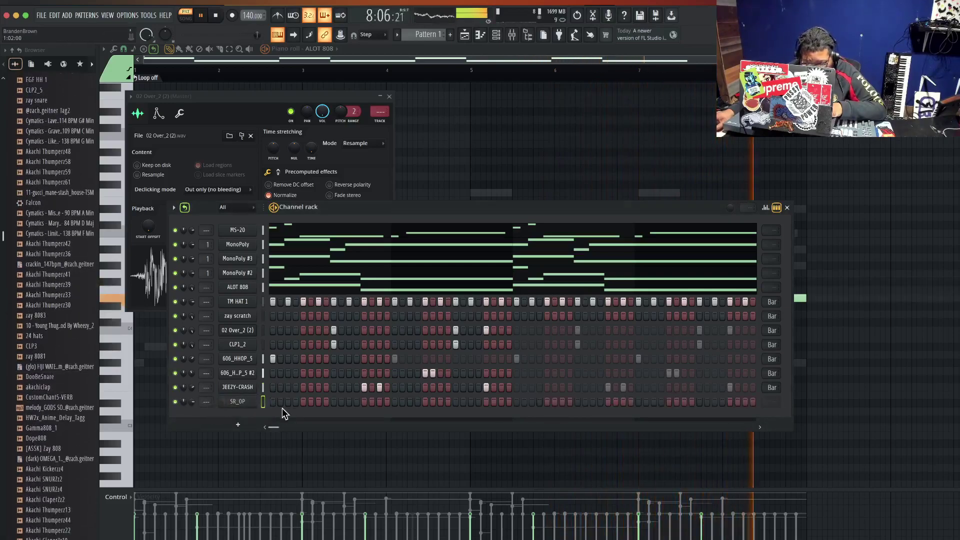
left_click(395, 402)
left_click(410, 401)
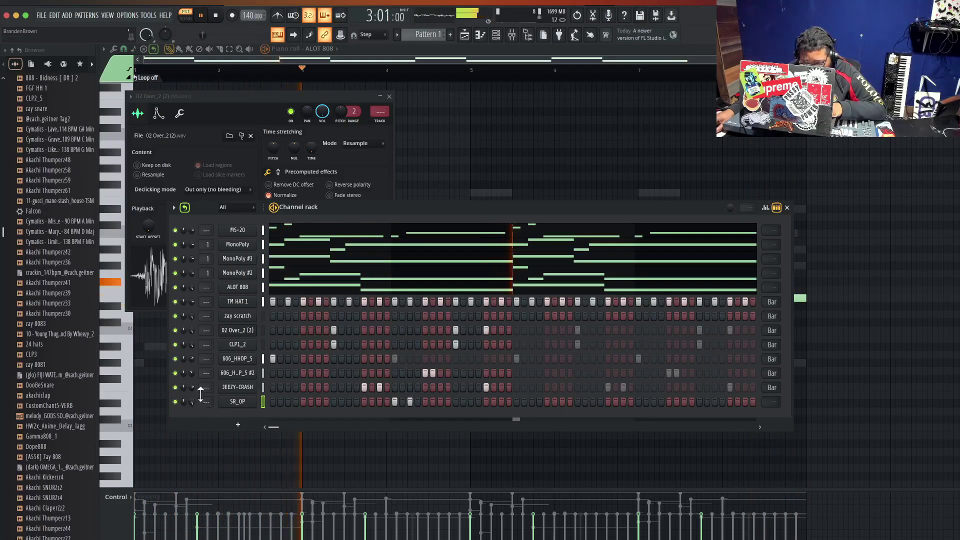
left_click(239, 401)
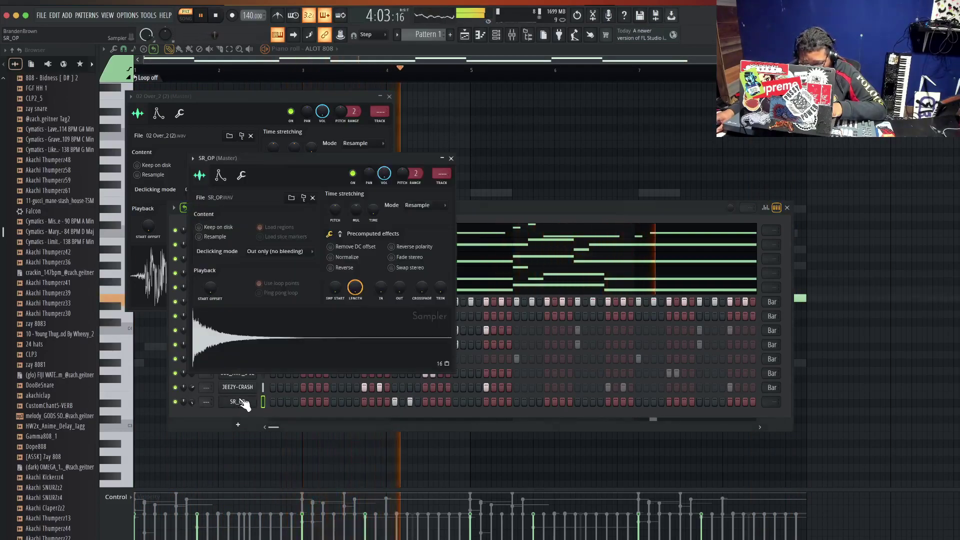
left_click(770, 412)
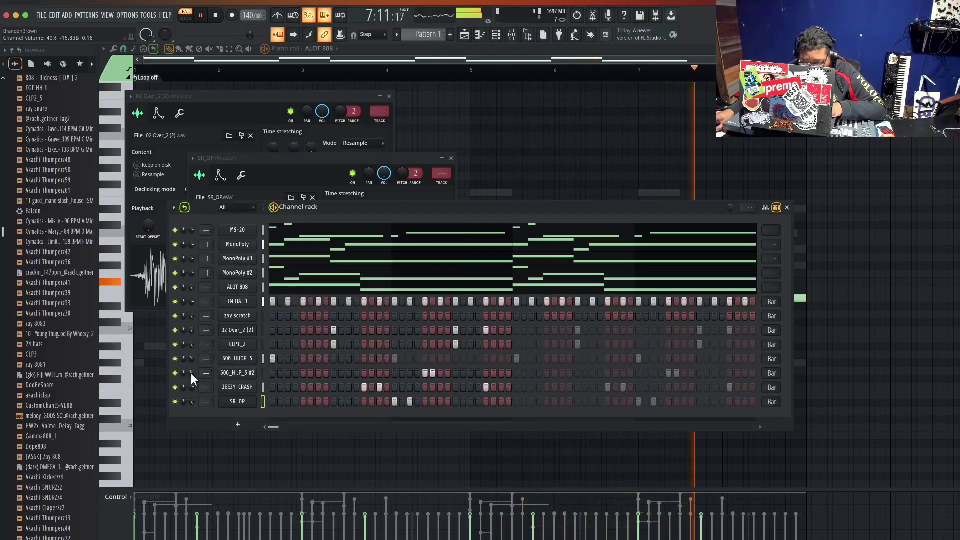
Mute the MS-20 channel and switch MonoPoly #3 to the Deeper Ctrl preset.
left_click(175, 230)
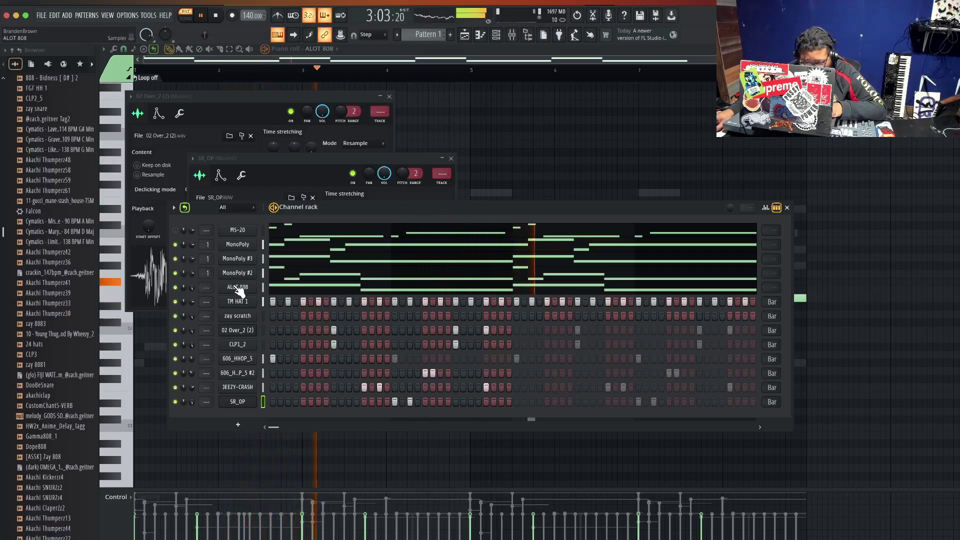
left_click(235, 258)
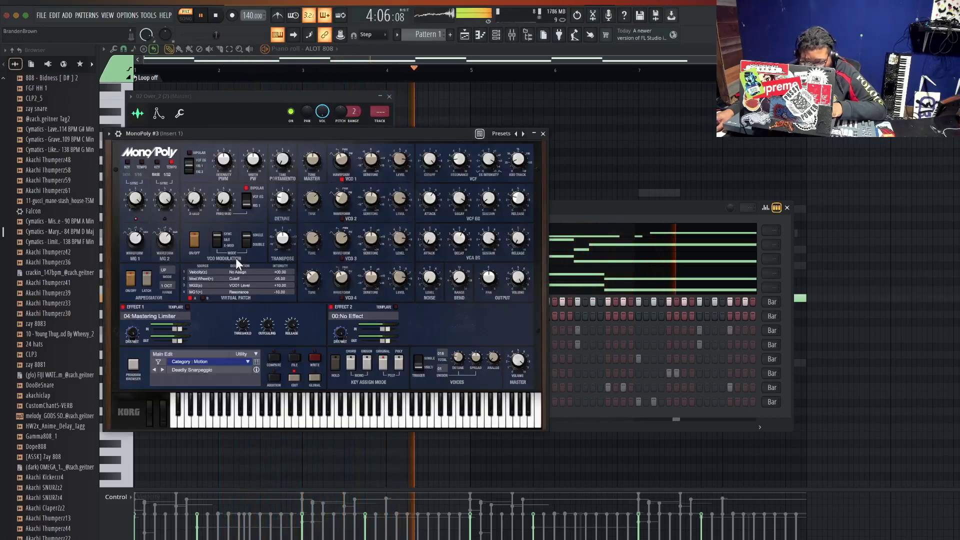
left_click(163, 370)
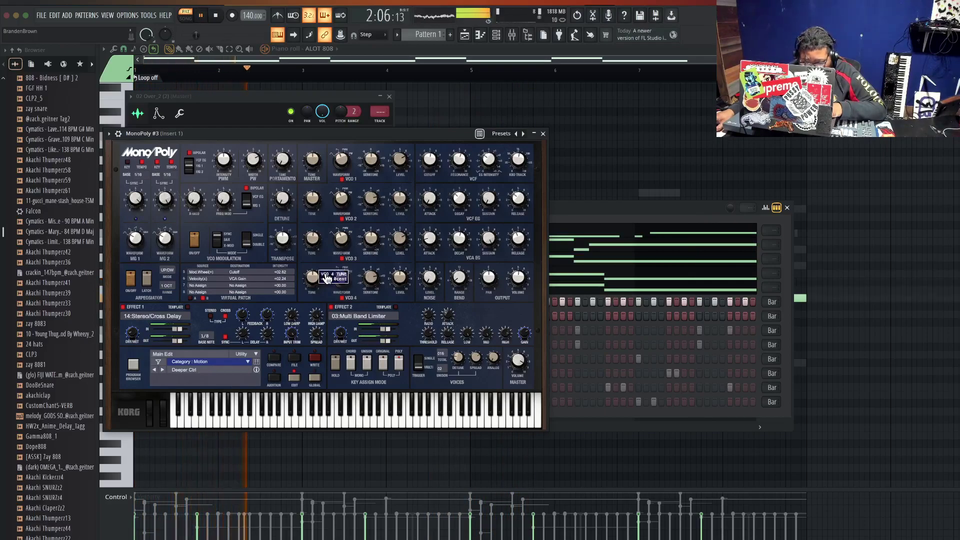
left_click(544, 133)
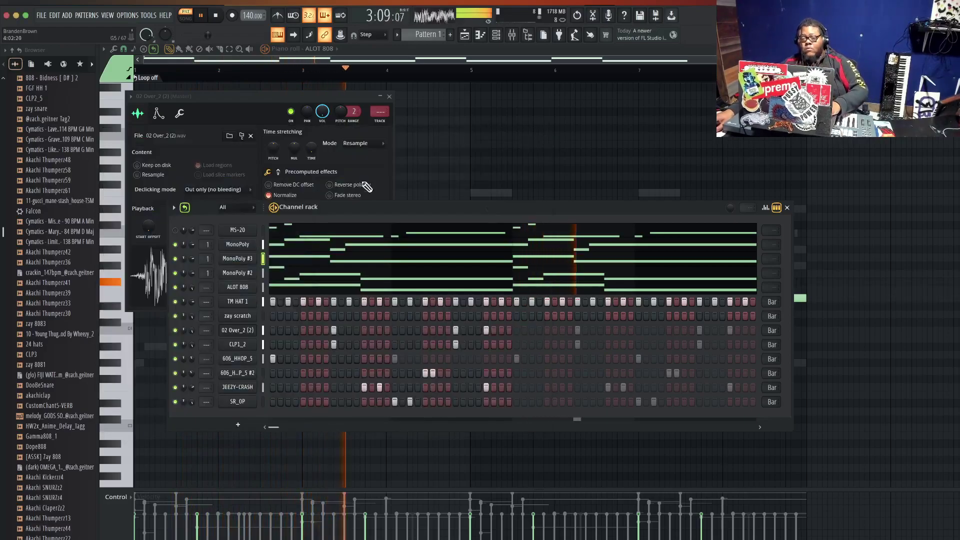
Copy the notes of MonoPoly #3, clone the channel, and paste the notes into the clone.
right_click(235, 257)
left_click(353, 266)
right_click(240, 257)
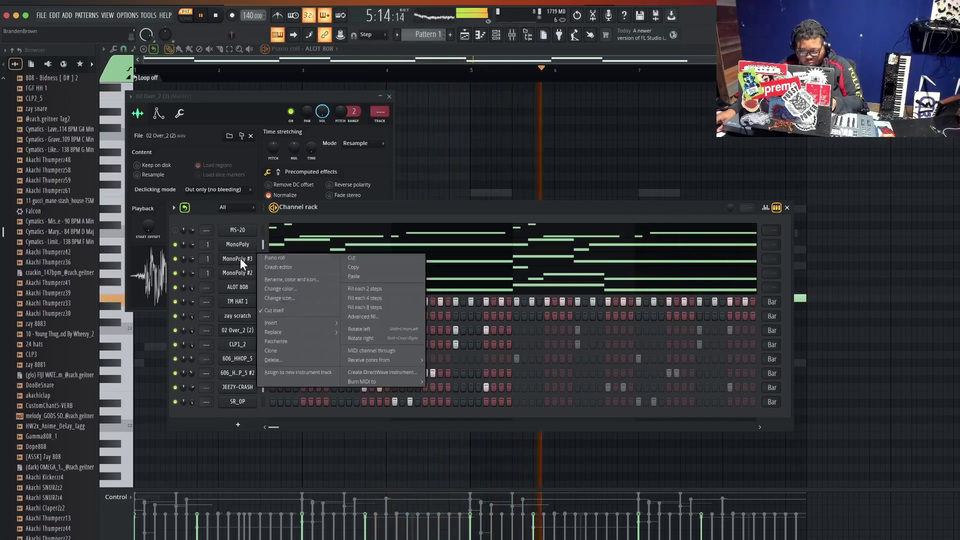
left_click(281, 349)
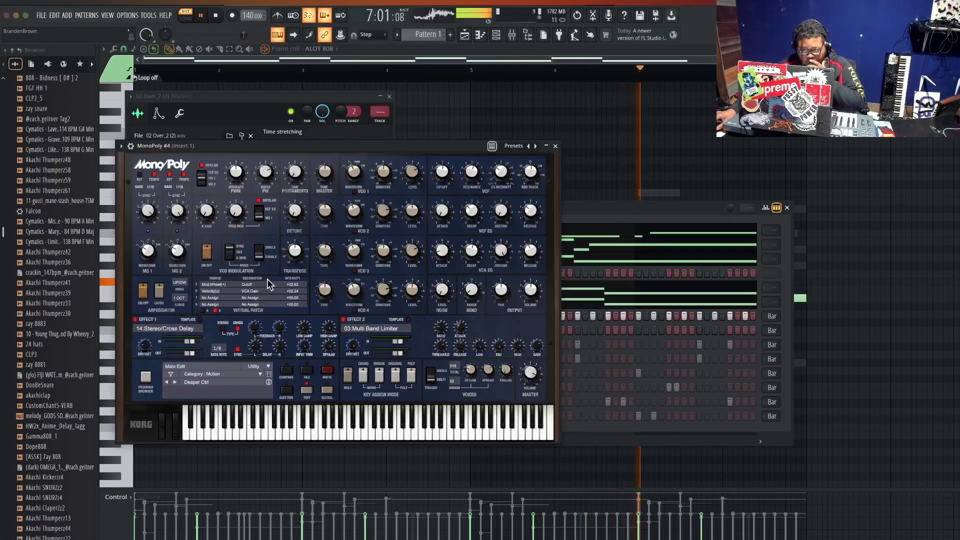
left_click(555, 146)
right_click(249, 274)
left_click(345, 290)
Change the cloned MonoPoly channel's sound to the FilteModPad preset in the Motion category.
left_click(233, 273)
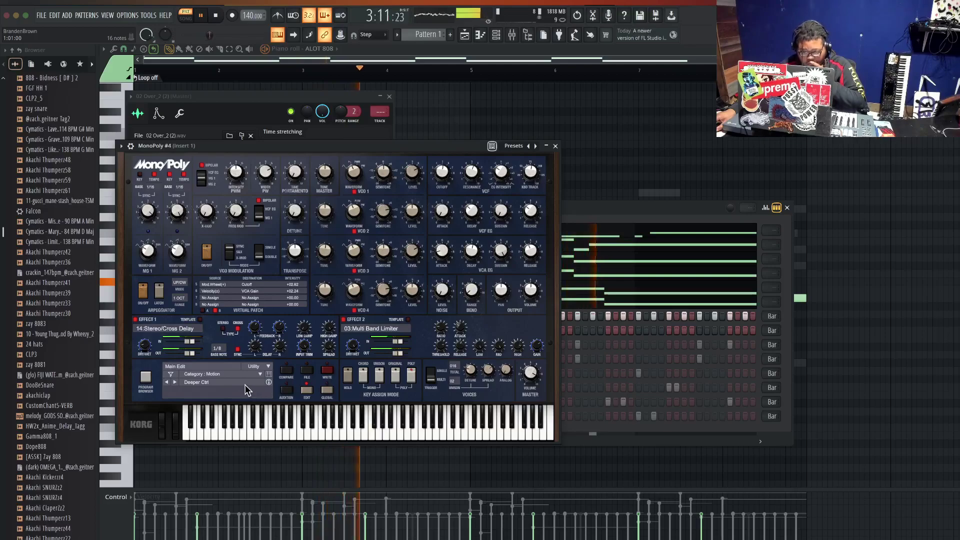
left_click(175, 383)
key("space")
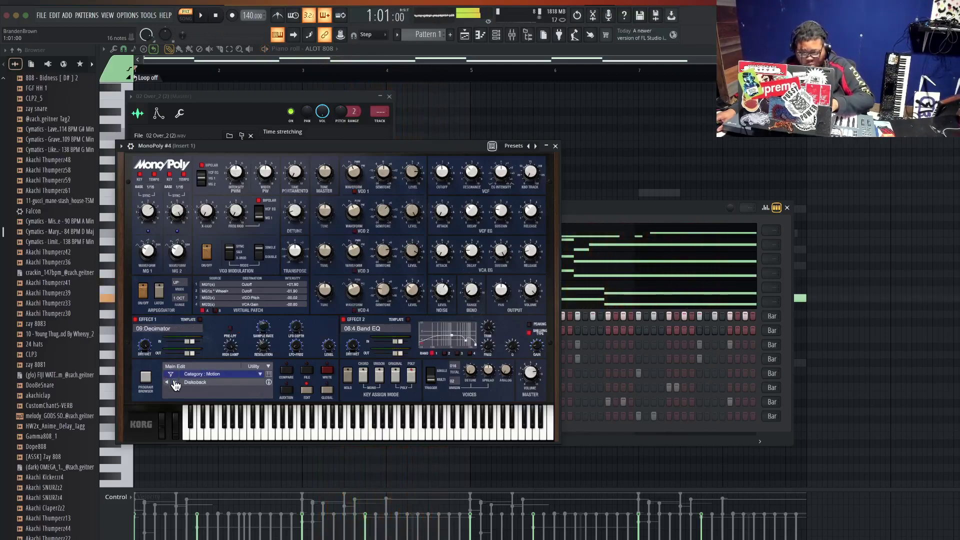
left_click(174, 383)
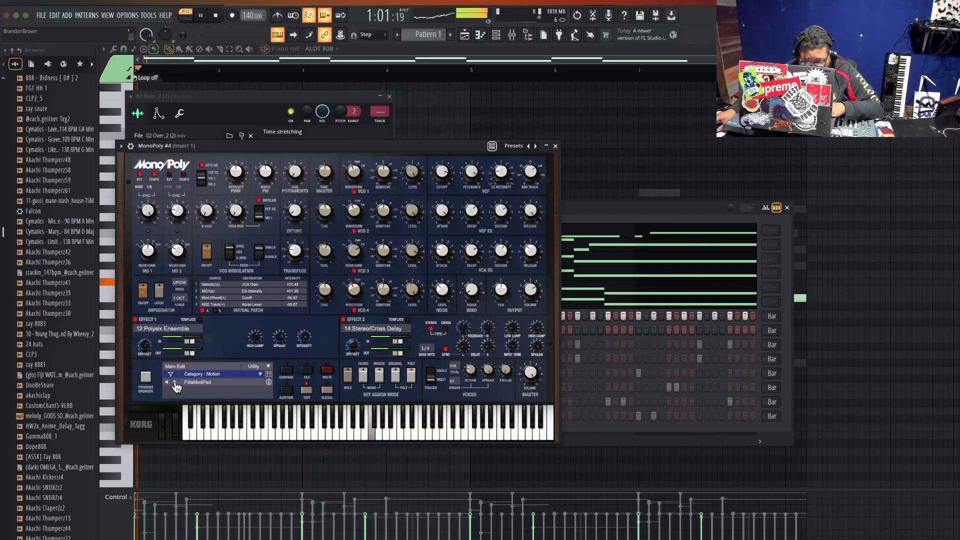
Step MonoPoly #4 forward through the Motion category presets to Flypast.
left_click(175, 383)
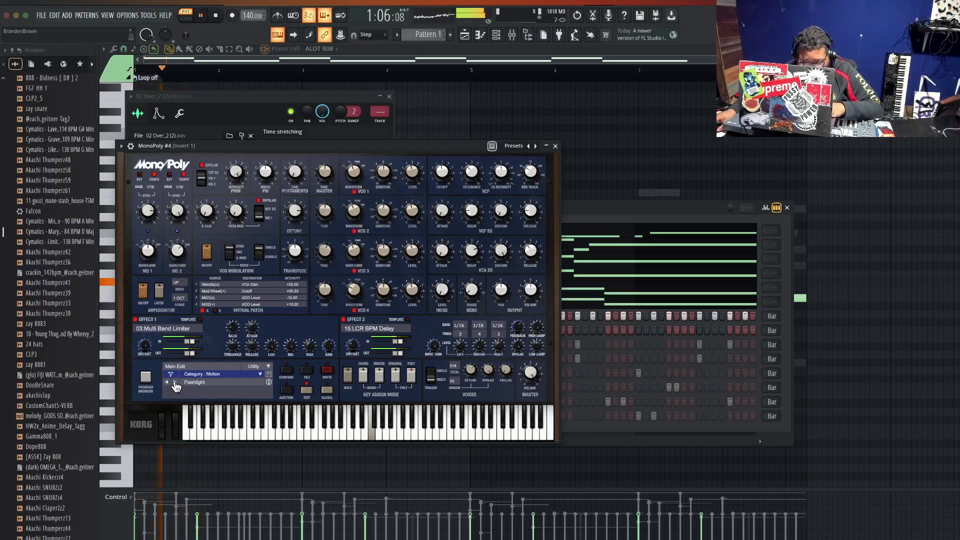
left_click(175, 383)
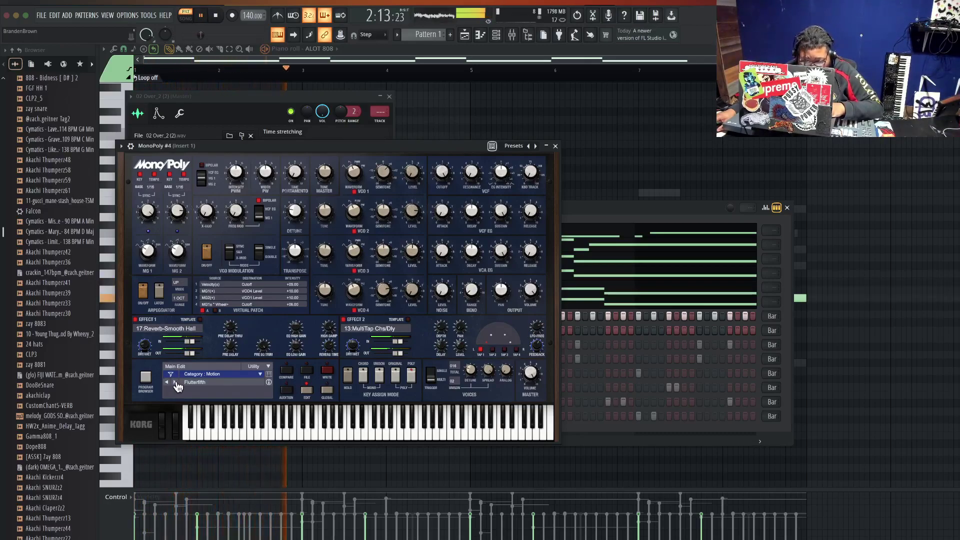
left_click(175, 383)
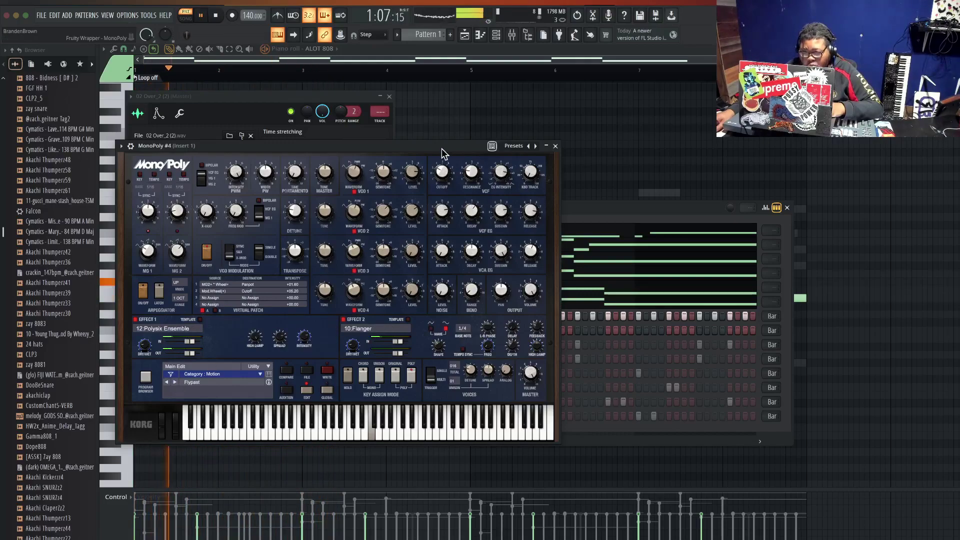
Solo the MonoPoly #4 channel and advance its sound to the Format Padz preset.
left_click_drag(444, 149, 440, 457)
right_click(174, 273)
left_click(185, 282)
left_click_drag(311, 452, 454, 164)
left_click(319, 405)
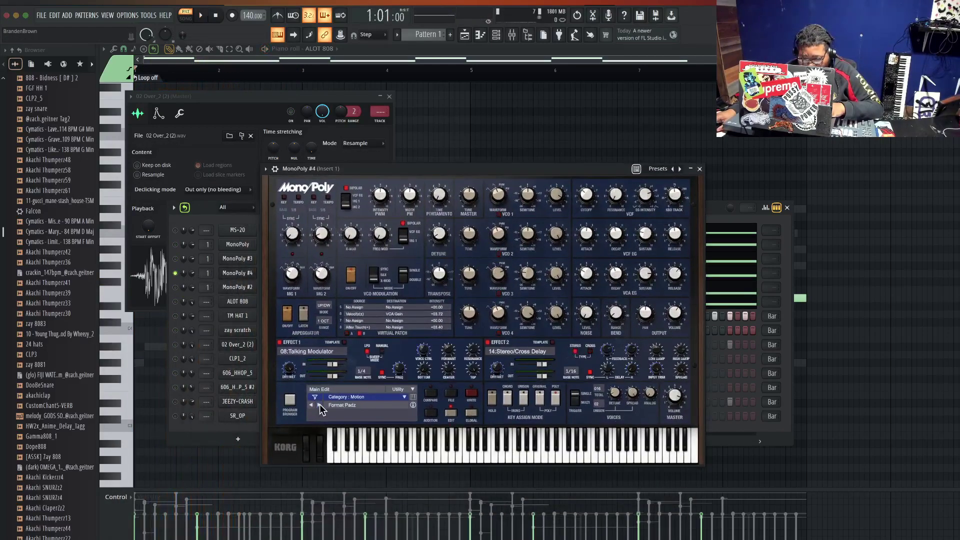
Audition the soloed MonoPoly #4 through the following Motion presets, from Frantic Robots past Gentle Wow to IndustrialLoop.
left_click(319, 404)
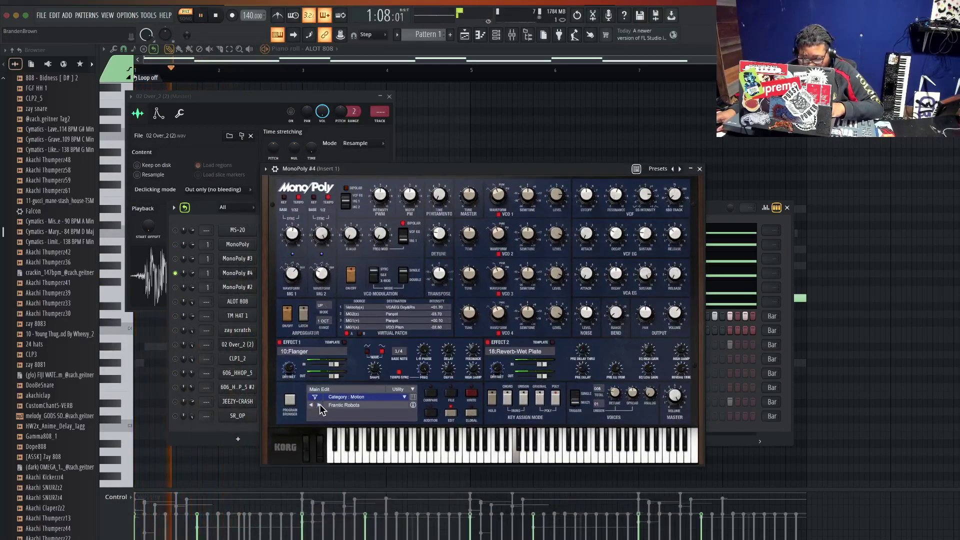
left_click(319, 404)
left_click(320, 405)
key("space")
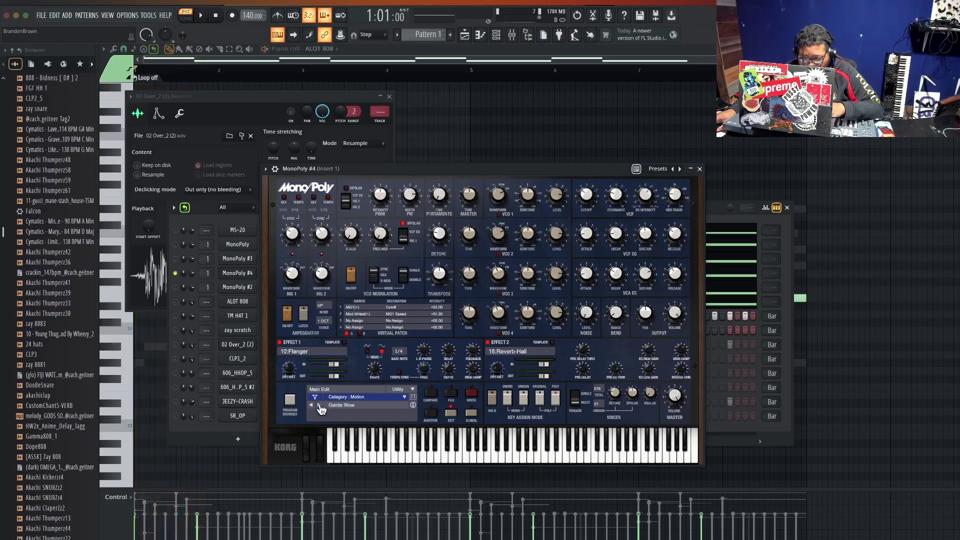
left_click(320, 405)
key("space")
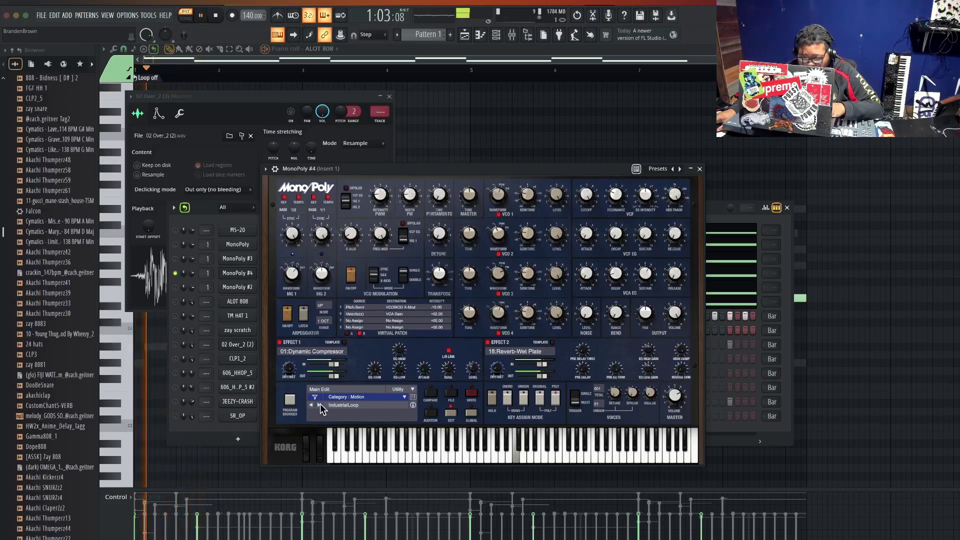
Continue through the Motion presets, settle on Mars ChurchOrgan for MonoPoly #4, and close the synth window.
left_click(320, 405)
left_click(320, 405)
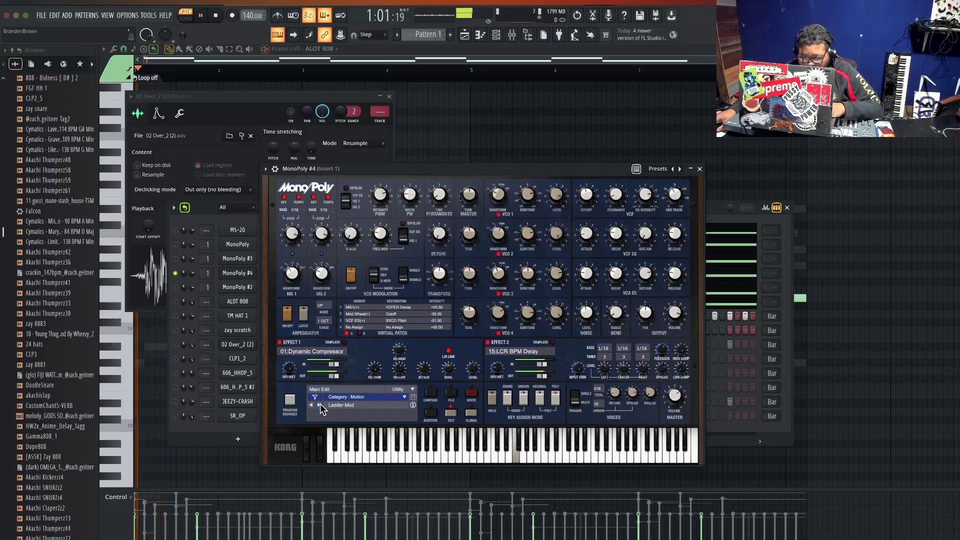
left_click(320, 404)
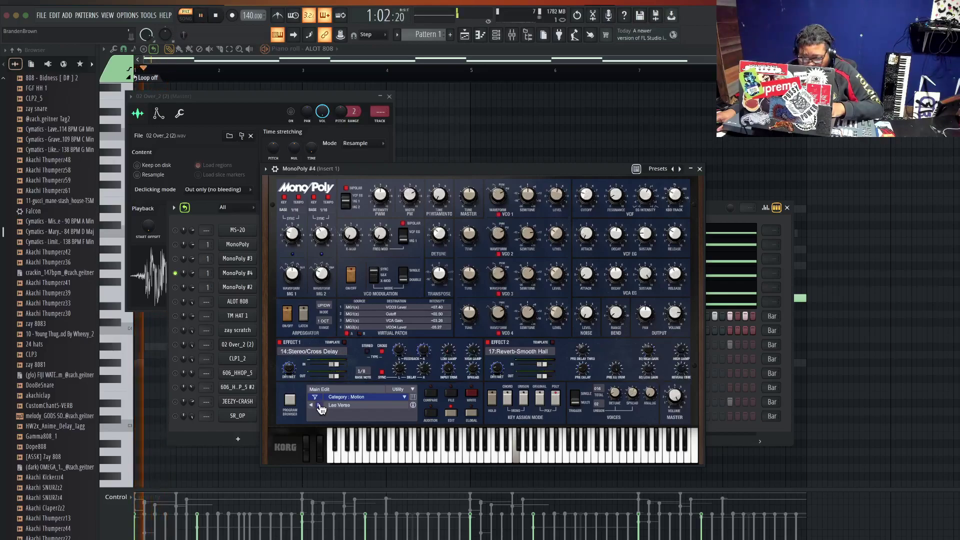
left_click(320, 405)
left_click(320, 405)
key("space")
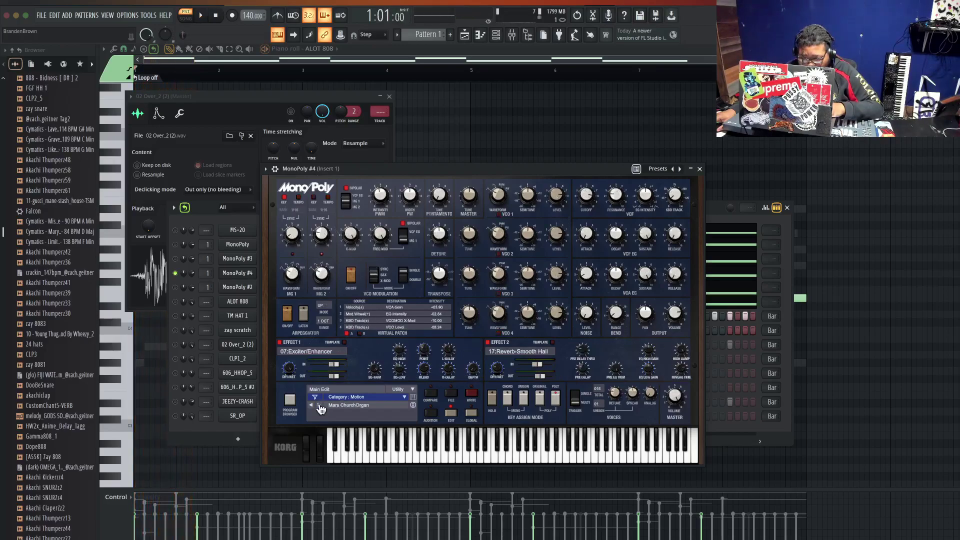
left_click(320, 405)
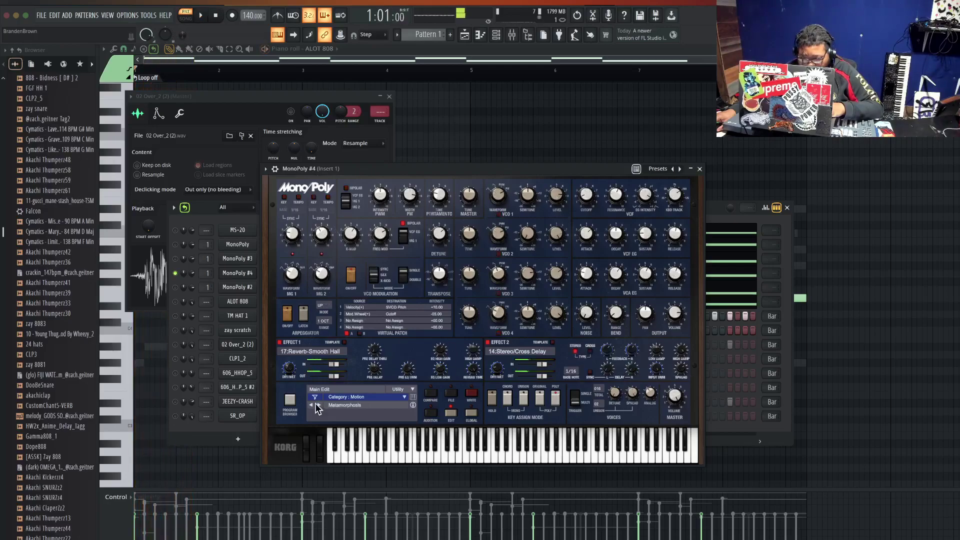
left_click(311, 404)
left_click(699, 169)
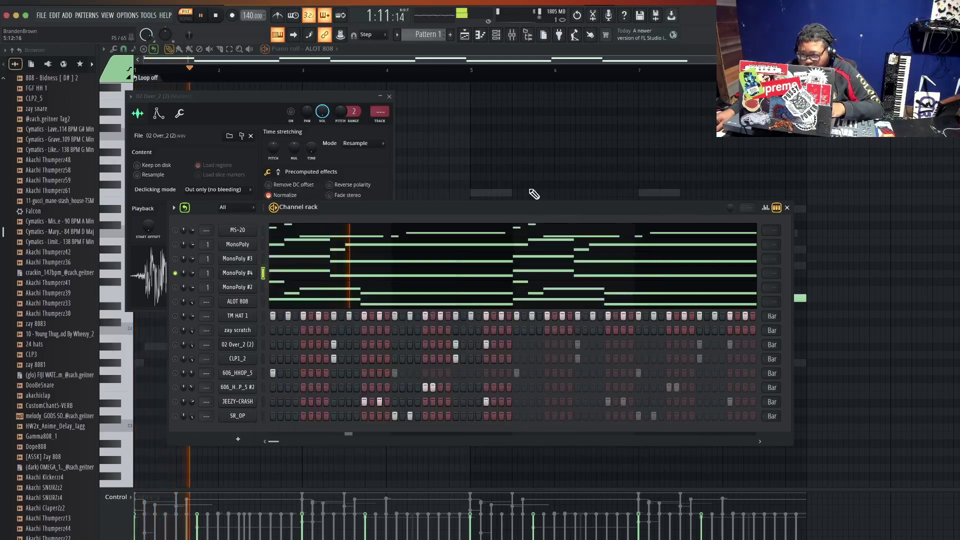
Unmute the MonoPoly #2, MonoPoly #3, MonoPoly and MS-20 channels.
left_click(175, 287)
left_click(175, 258)
left_click(175, 245)
left_click(175, 230)
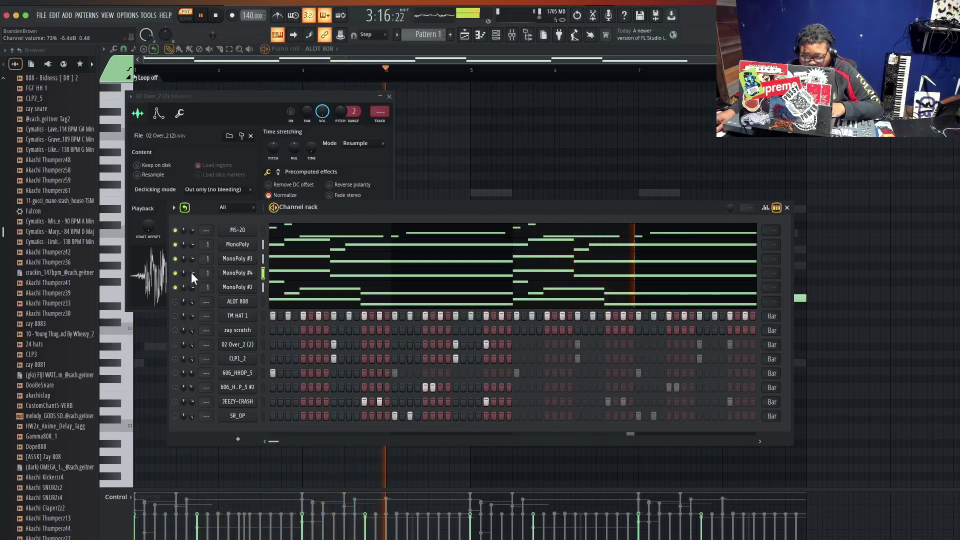
Unmute ALOT 808 and all the drum sample channels from TM HAT 1 through SR_OP.
left_click(175, 302)
left_click(175, 315)
left_click(175, 329)
left_click(175, 344)
left_click(175, 358)
left_click(175, 373)
left_click(174, 387)
left_click(175, 402)
left_click(175, 416)
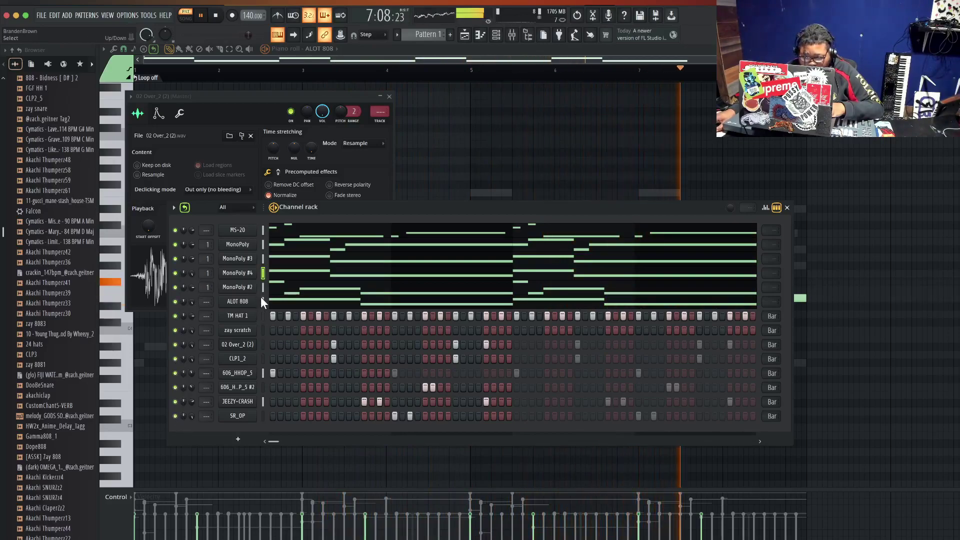
Transpose the selected MS-20, MonoPoly and ALOT 808 channels by 2 semitones.
left_click(173, 207)
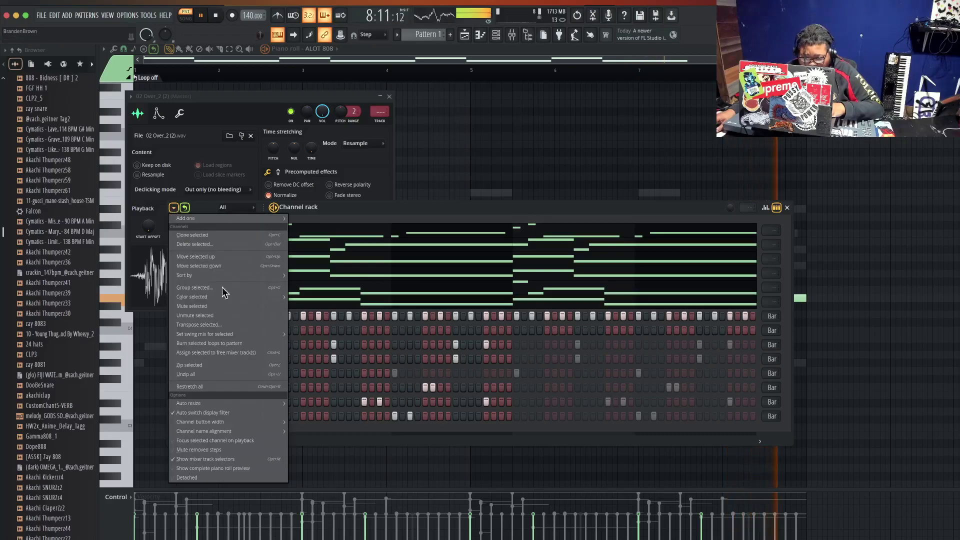
left_click(220, 321)
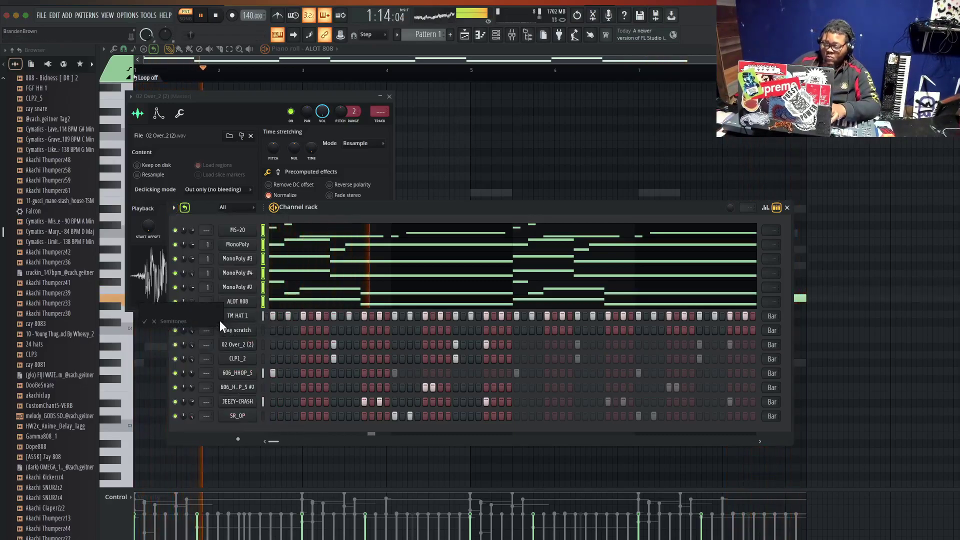
type("2")
key("Return")
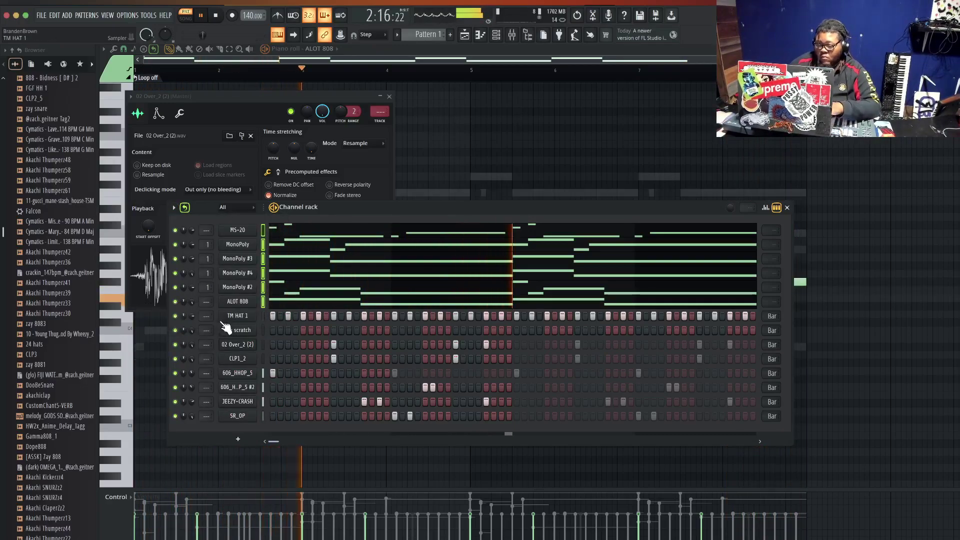
Send the 02 Over_2 (2) hits to the piano roll and duplicate the two-bar pattern to fill eight bars.
right_click(254, 343)
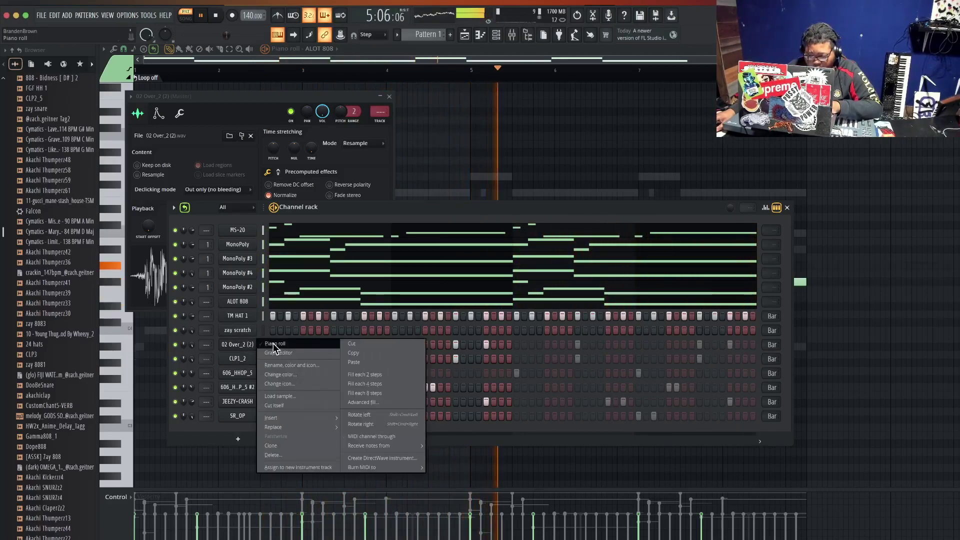
left_click(274, 344)
left_click_drag(305, 73, 2, 91)
key("ctrl+b")
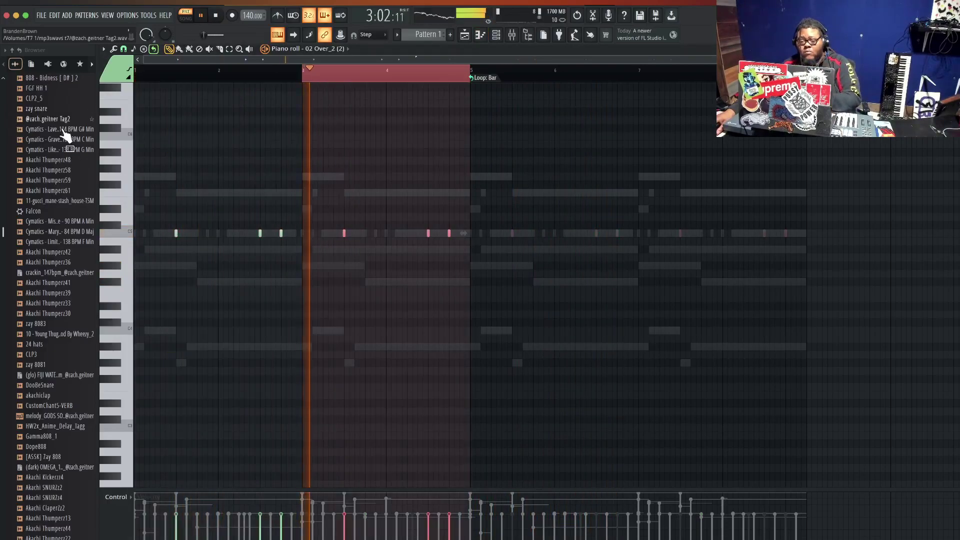
key("ctrl+b")
key("ctrl+b")
Delete the last 02 Over_2 (2) hit in bar 2.
left_click_drag(809, 73, 808, 73)
key("space")
key("space")
right_click(280, 233)
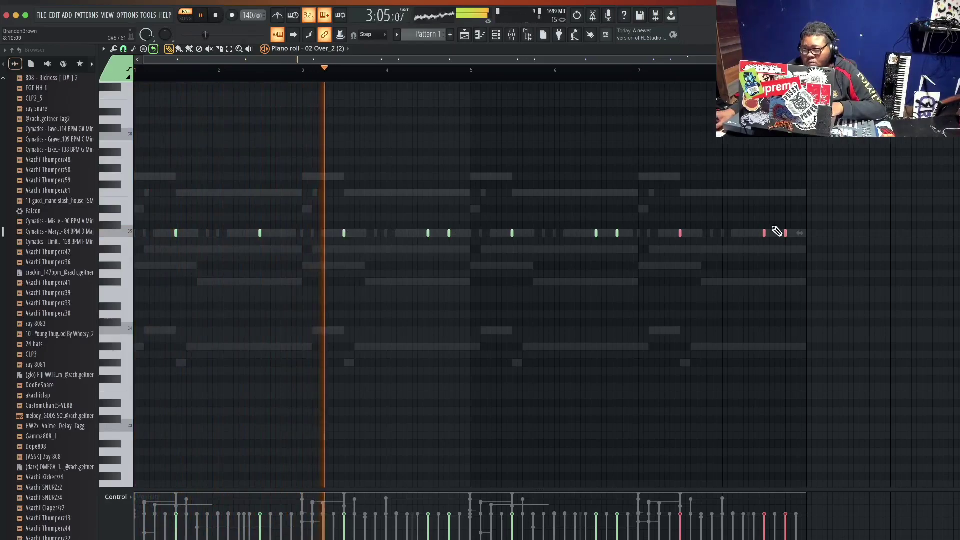
Draw a descending run of short 02 Over_2 (2) notes across bar 8 on C#6, A#5, G#5 and E5.
scroll(760, 210, "up", 3)
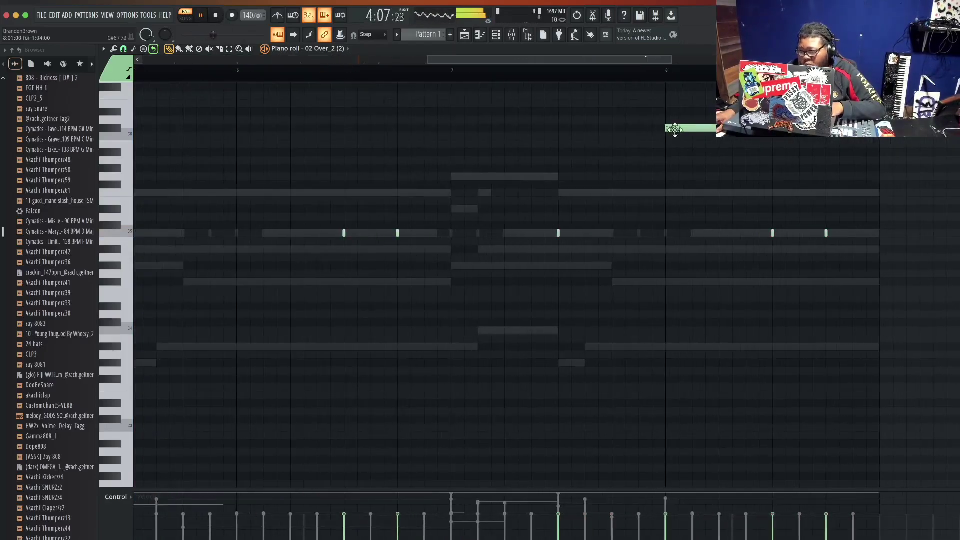
left_click(683, 128)
left_click(695, 128)
left_click(709, 129)
left_click(722, 152)
left_click(735, 152)
left_click(750, 169)
left_click(763, 169)
left_click(776, 201)
left_click(802, 201)
left_click(825, 201)
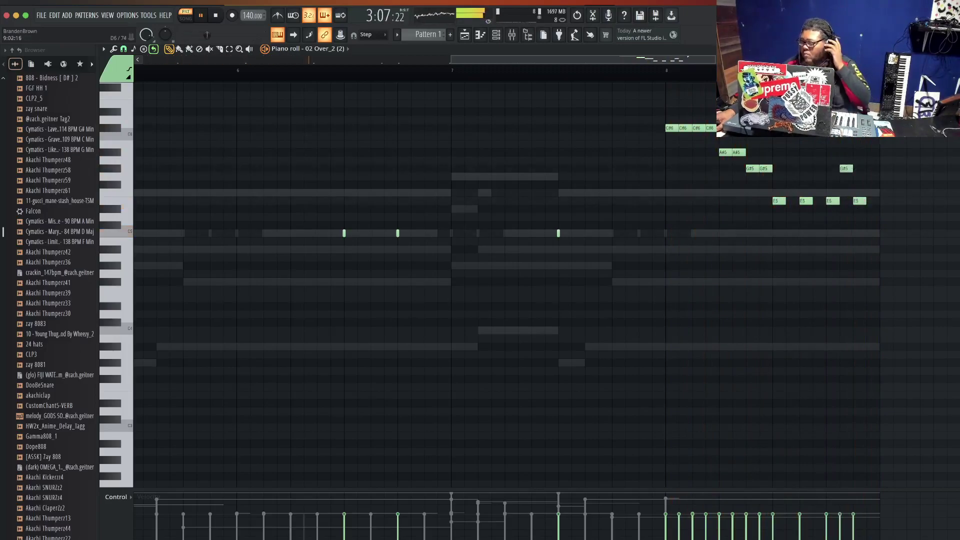
Close the piano roll and the sample's channel window, and split Pattern 1 by channel in the playlist.
left_click(955, 49)
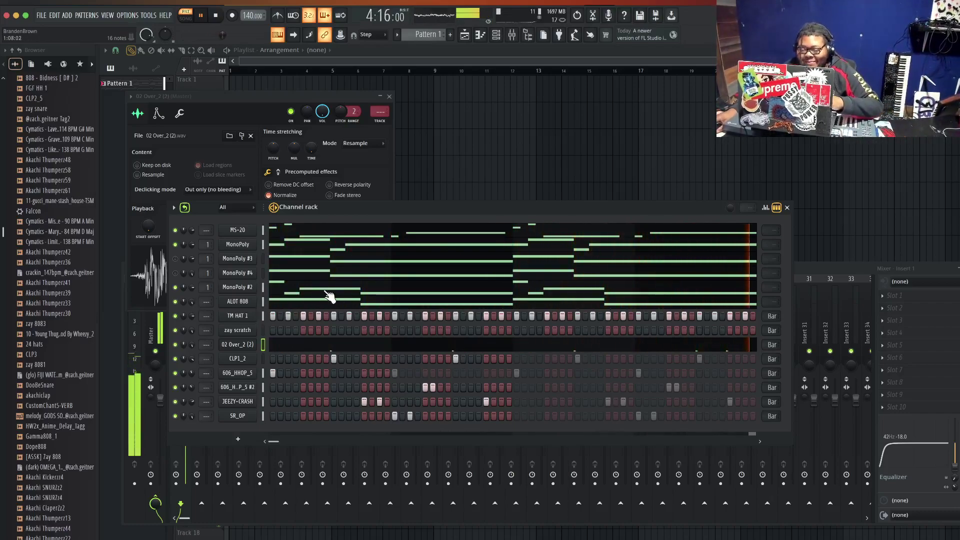
left_click(389, 97)
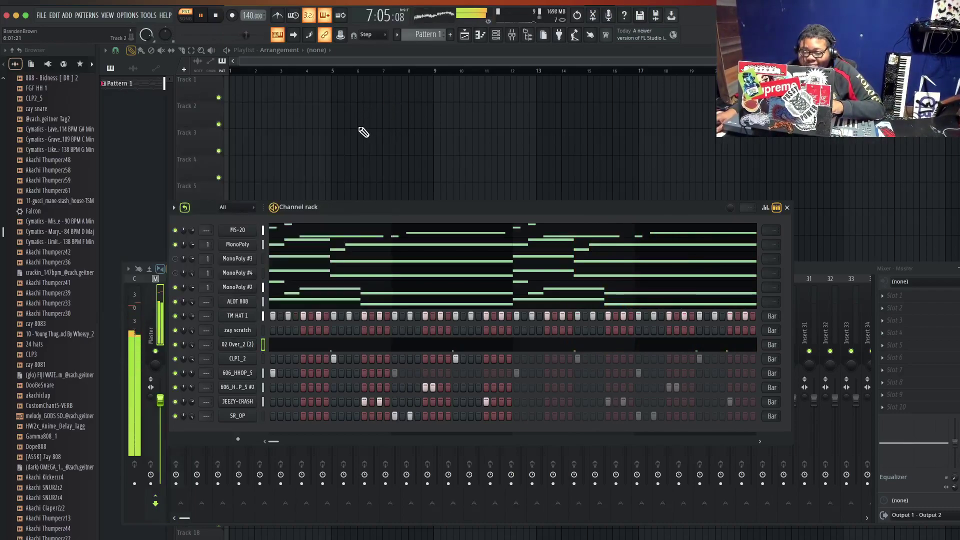
right_click(146, 83)
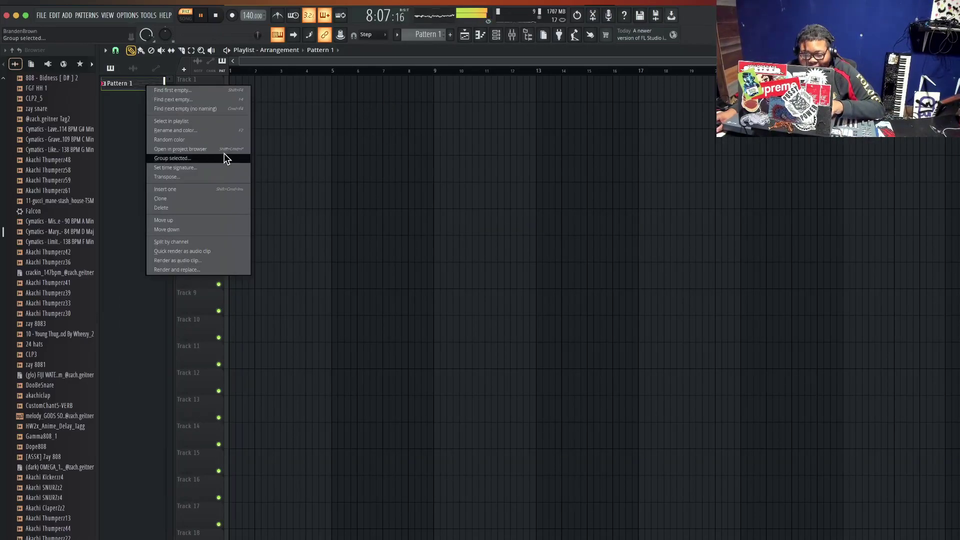
left_click(190, 242)
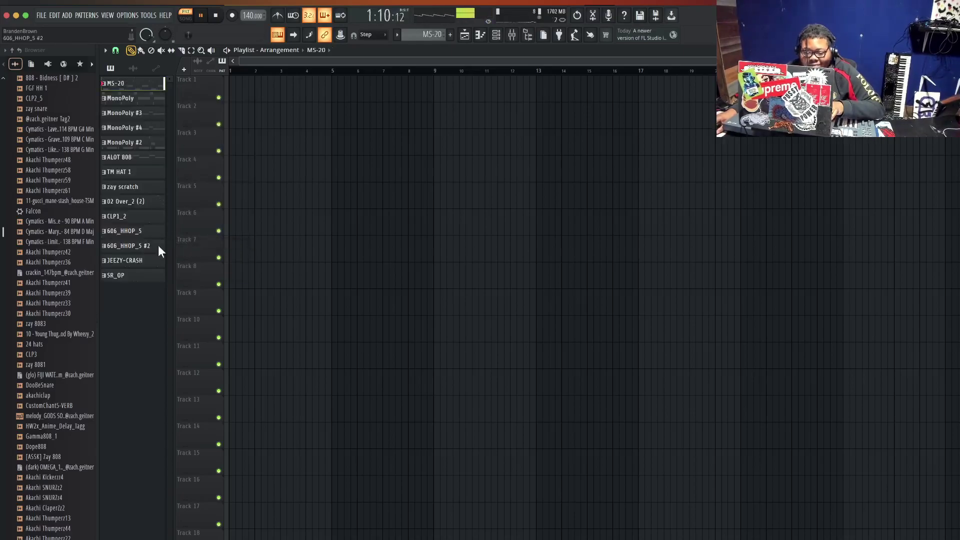
Place all the split patterns, MS-20 through SR_OP, on playlist tracks 1 to 14 starting at bar 1.
left_click(143, 275, "shift")
left_click_drag(142, 275, 224, 89)
key("space")
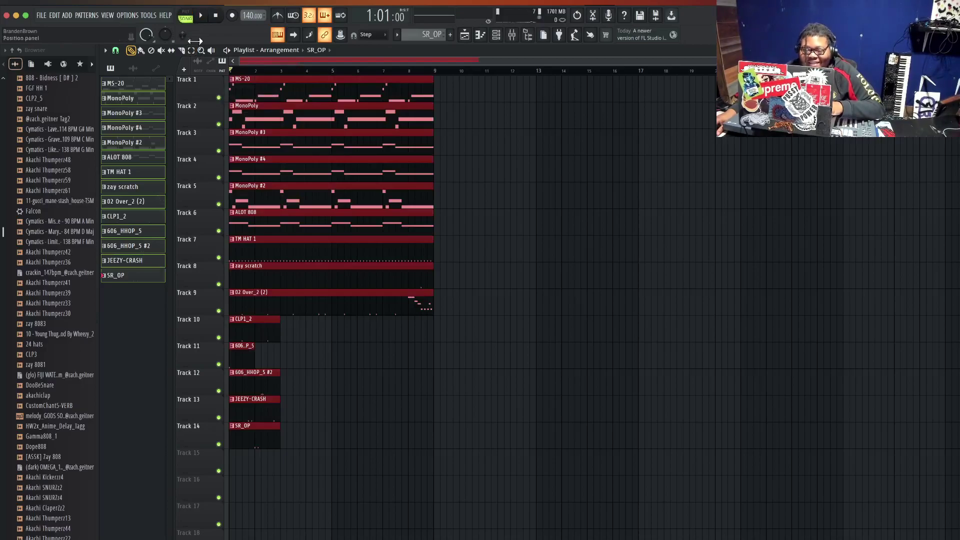
key("space")
left_click(301, 349)
right_click(310, 351)
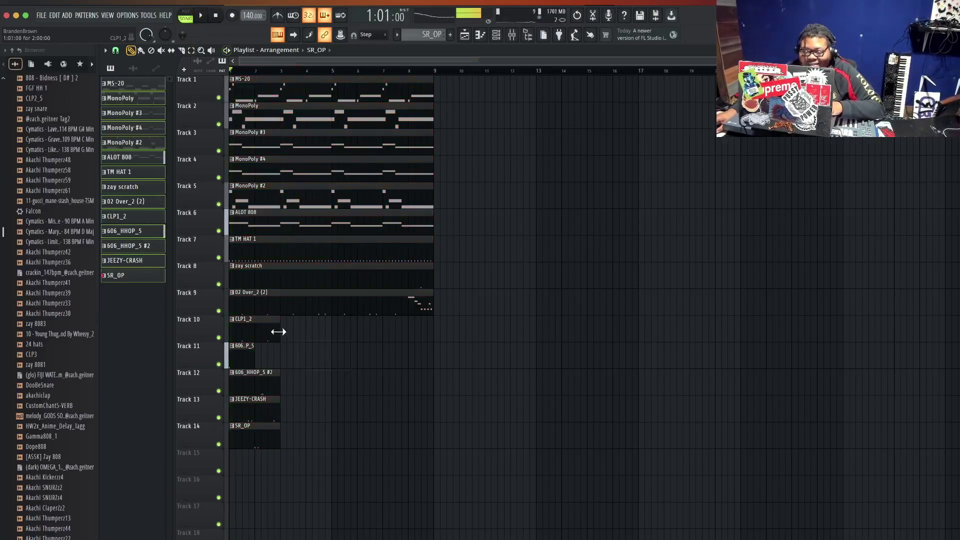
Extend the CLP1_2, 606_HHOP_5, 606_HHOP_5 #2, JEEZY-CRASH and SR_OP clips to eight bars.
left_click_drag(278, 331, 433, 348)
key("space")
left_click_drag(254, 356, 429, 367)
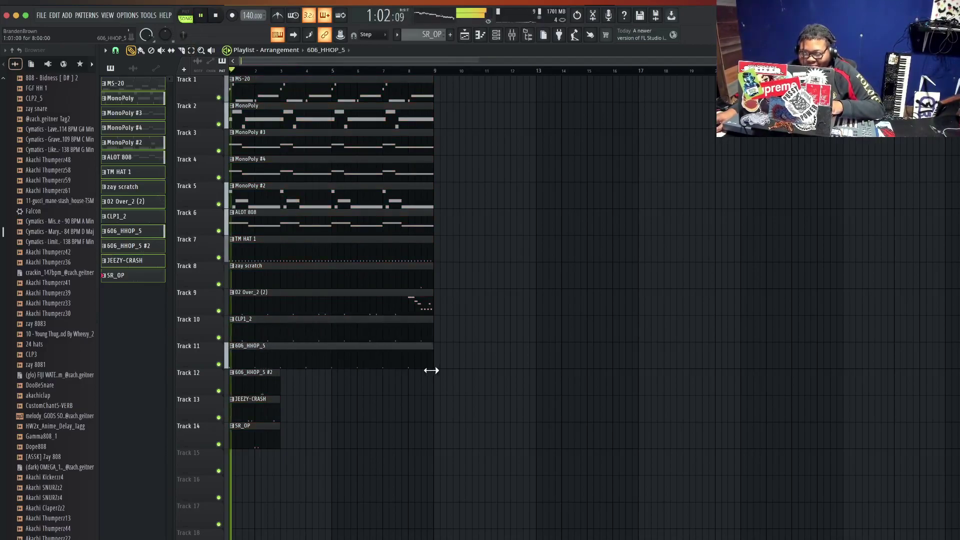
left_click_drag(279, 379, 432, 403)
key("space")
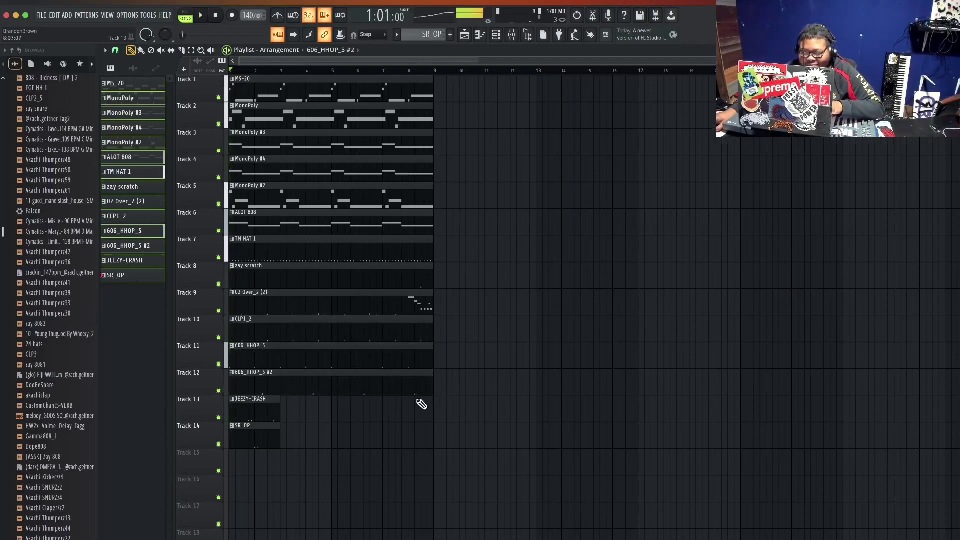
left_click_drag(288, 416, 433, 421)
right_click(320, 410)
key("space")
left_click_drag(278, 435, 426, 442)
Select all the playlist clips and duplicate the eight-bar block five times, filling the arrangement up to bar 49.
left_click(191, 50)
left_click_drag(235, 493, 370, 60)
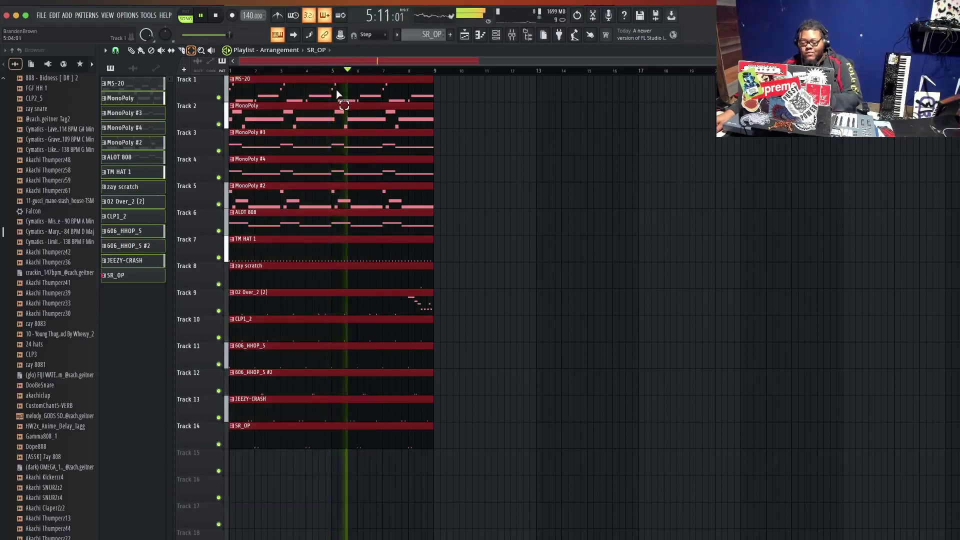
key("ctrl+b")
key("ctrl+b")
key("ctrl+b")
key("ctrl+b")
key("ctrl+b")
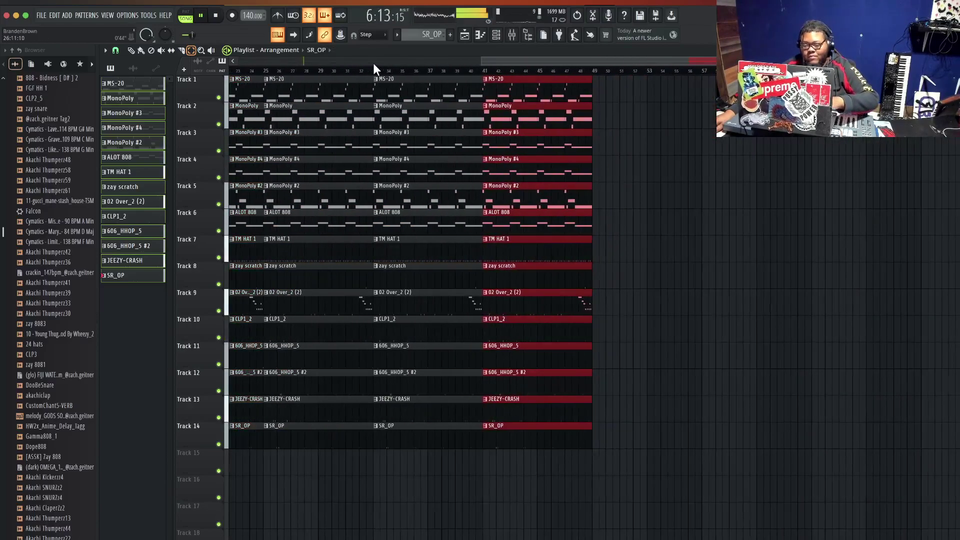
scroll(373, 63, "right", 10)
scroll(369, 71, "left", 15)
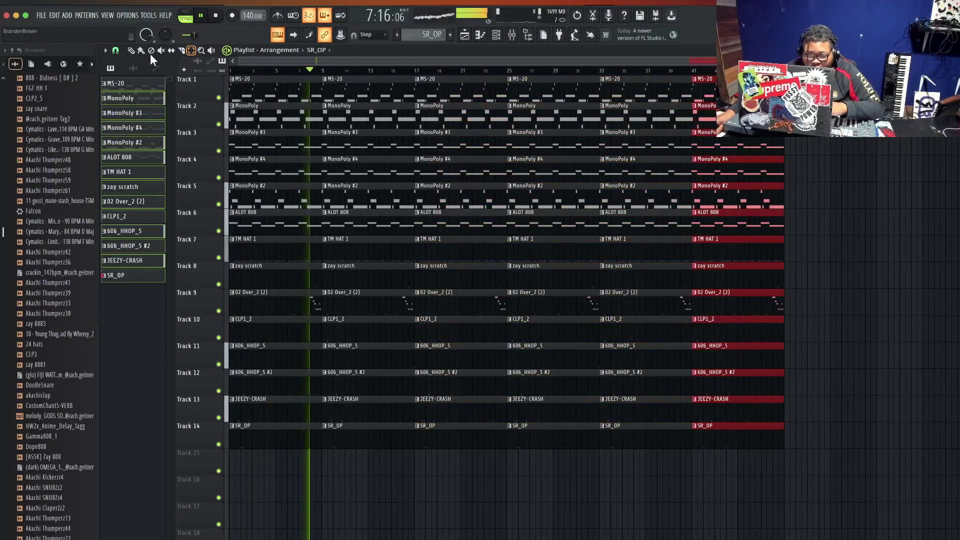
Open the TM HAT 1 clip in the piano roll and set the snap to a fraction of a step.
double_click(279, 250)
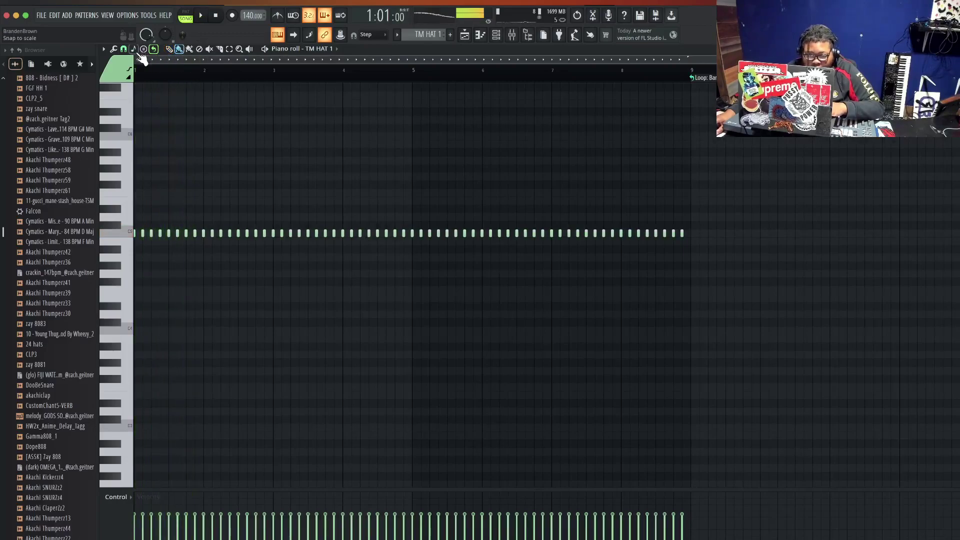
left_click(123, 49)
left_click(131, 131)
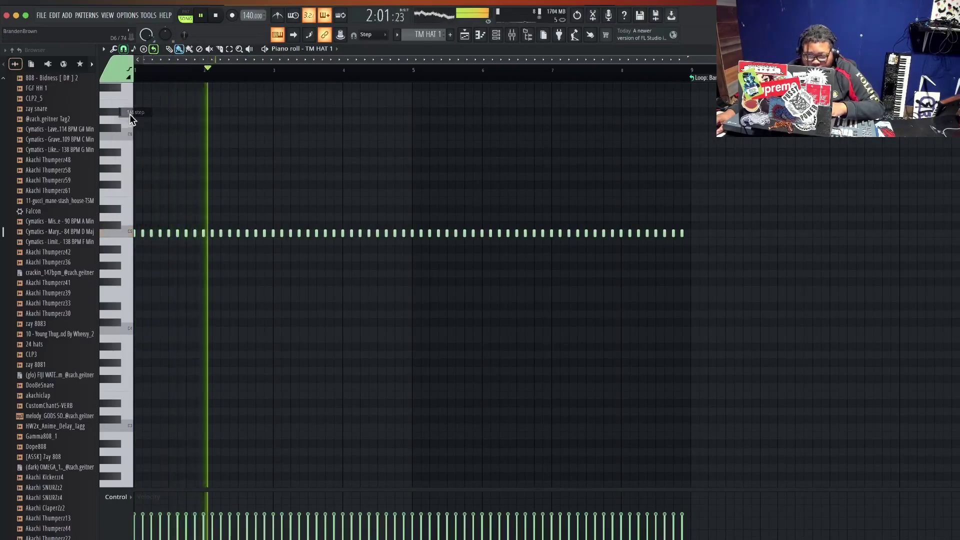
Paint a G4 hit and a G4 roll around the start of bar 2, then an A4 hit and another G4 roll late in bar 2.
scroll(170, 88, "up", 2)
key("space")
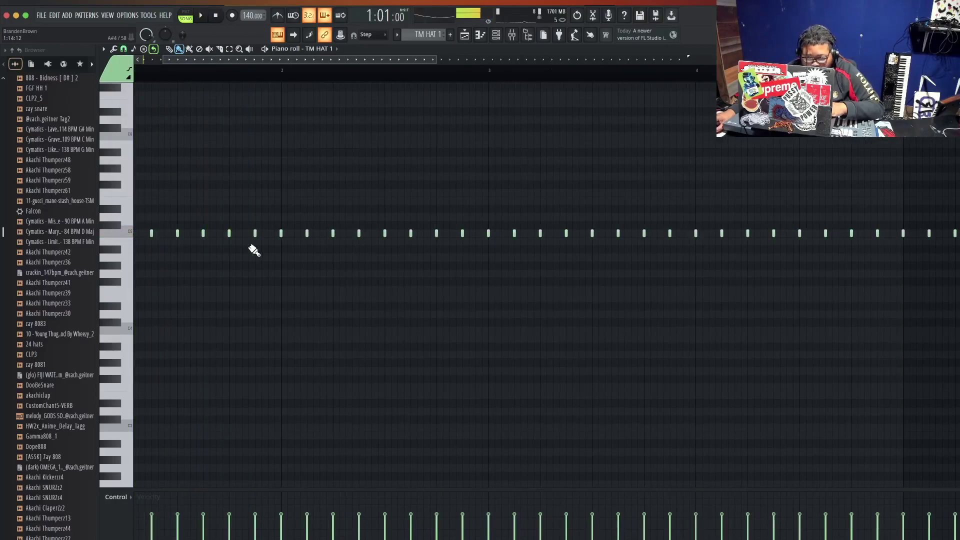
left_click(257, 273)
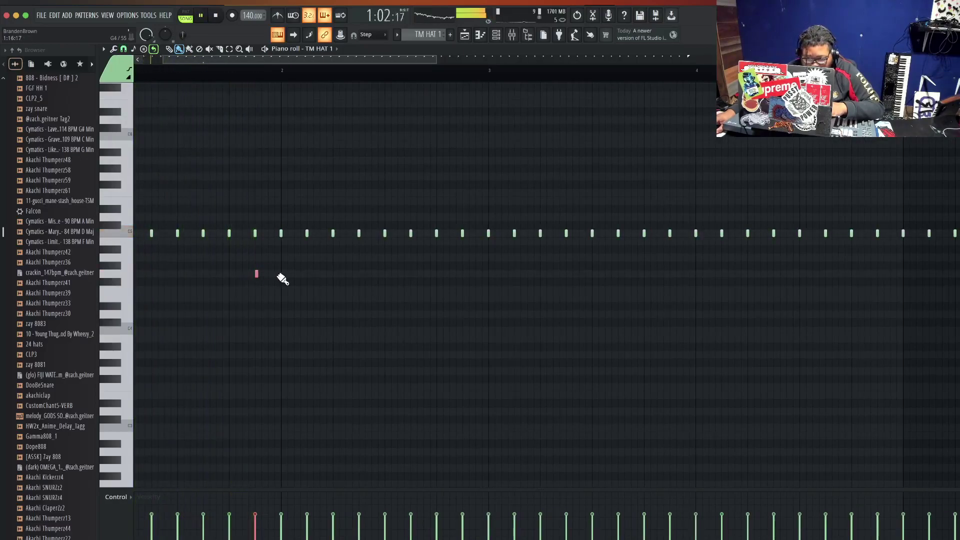
left_click_drag(288, 276, 306, 274)
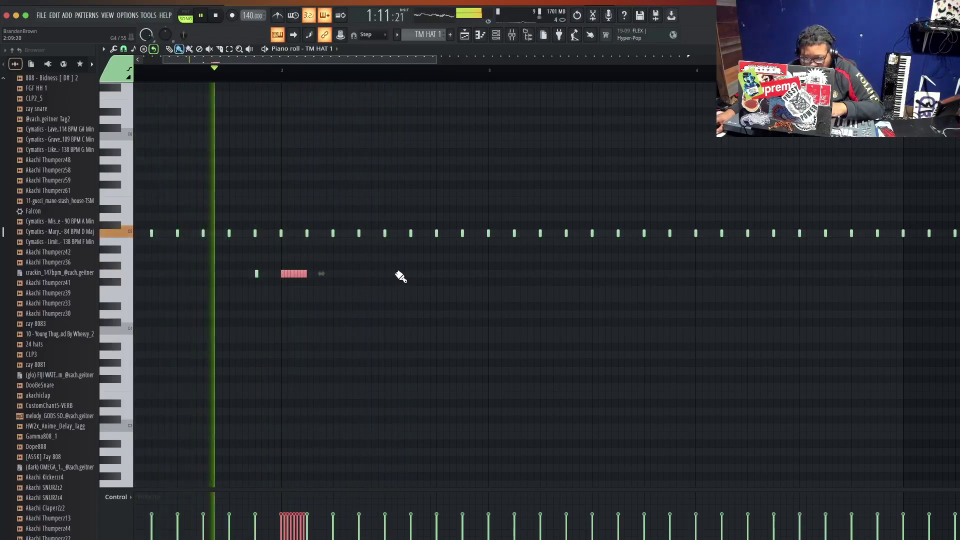
left_click(391, 258)
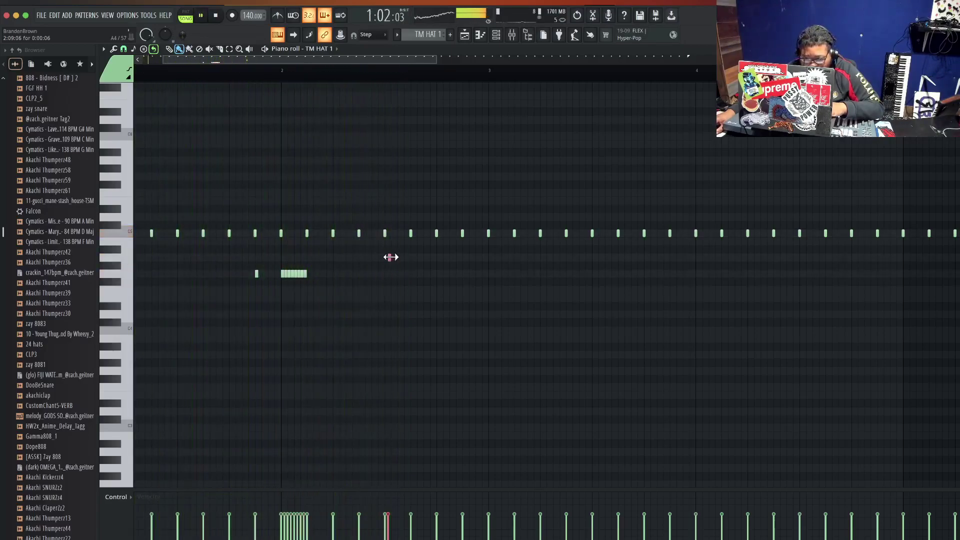
left_click(412, 258)
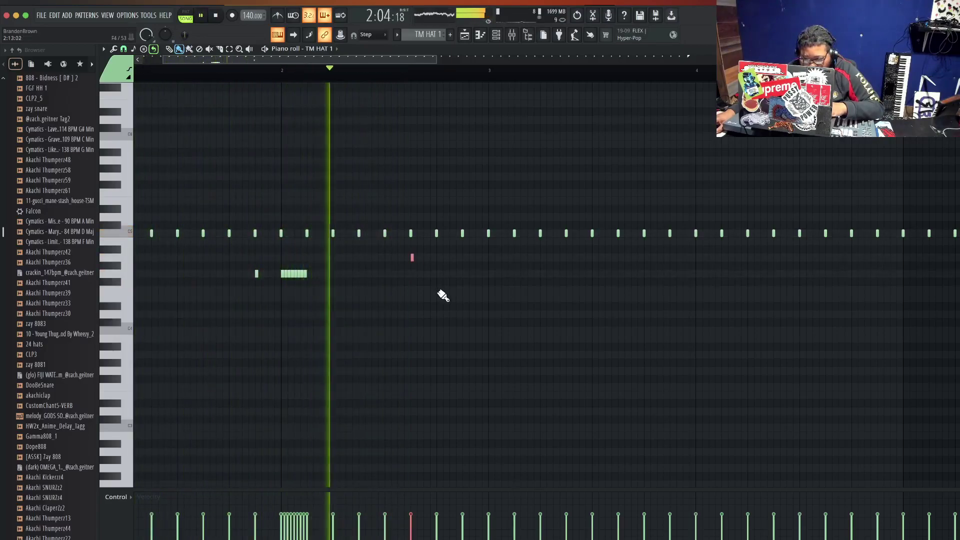
left_click_drag(441, 276, 463, 278)
key("space")
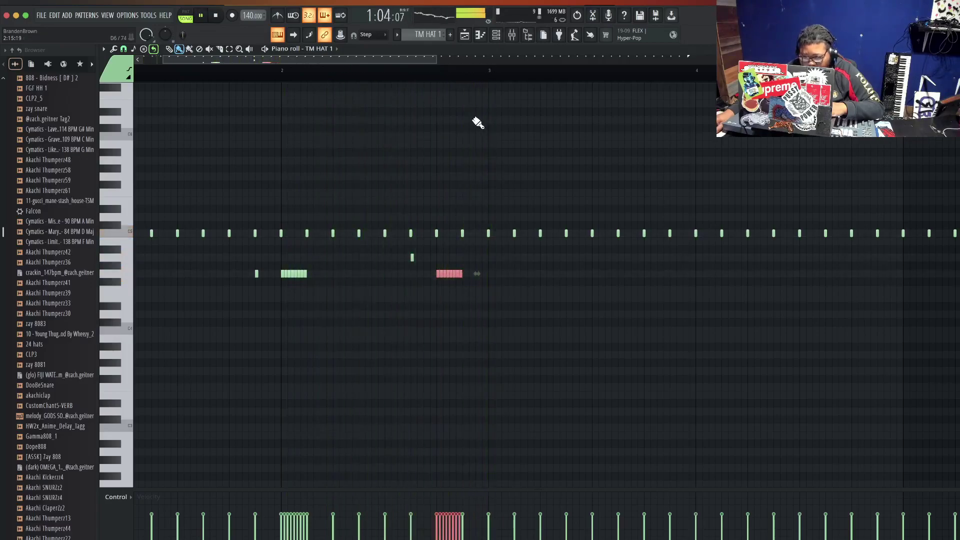
Delete all TM HAT 1 notes from bar 3 onward, keeping only the first two bars.
scroll(299, 63, "down", 3)
left_click(229, 48)
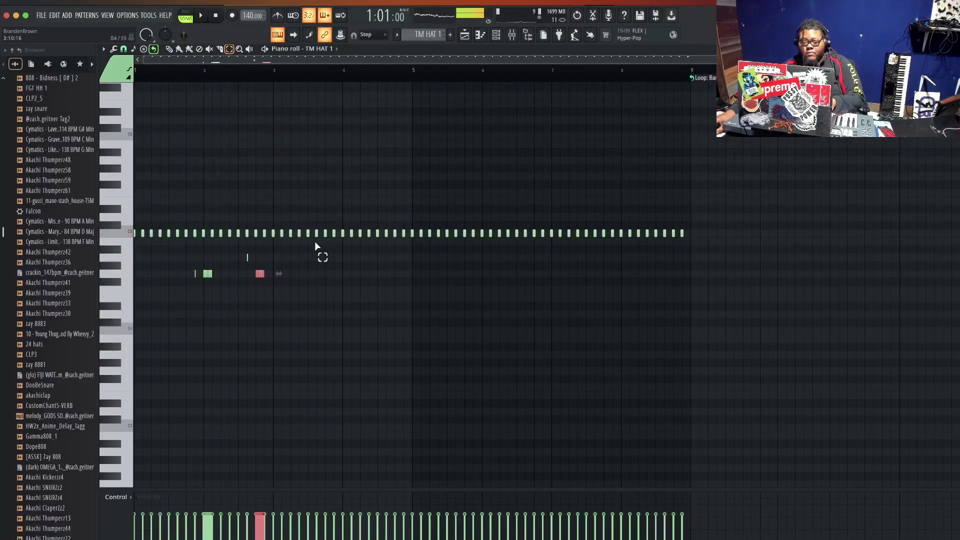
left_click_drag(272, 239, 740, 190)
key("Delete")
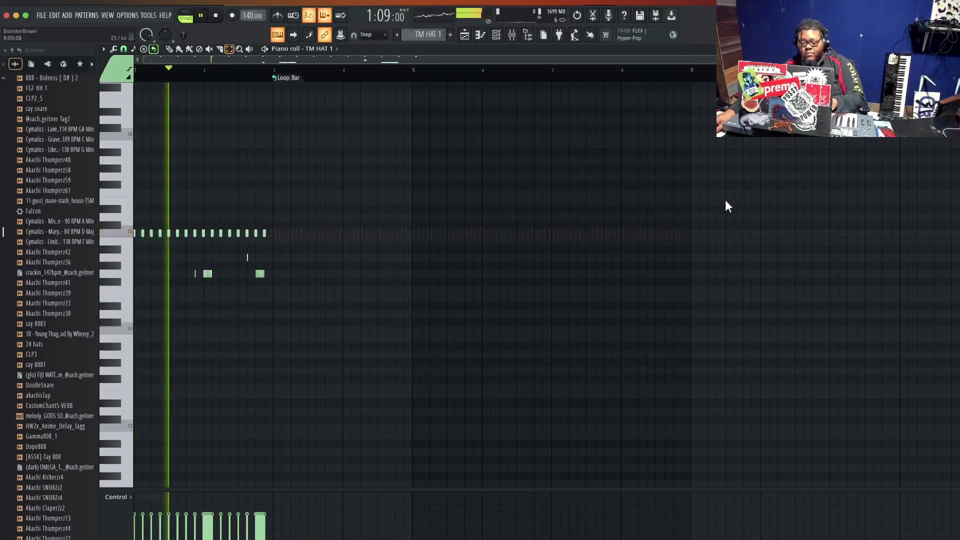
Duplicate the two-bar TM HAT 1 pattern three times to fill eight bars, and return to the playlist.
mouse_move(416, 59)
left_mouse_down()
mouse_move(677, 80)
mouse_move(888, 80)
left_mouse_up()
key("ctrl+b")
key("ctrl+b")
key("ctrl+b")
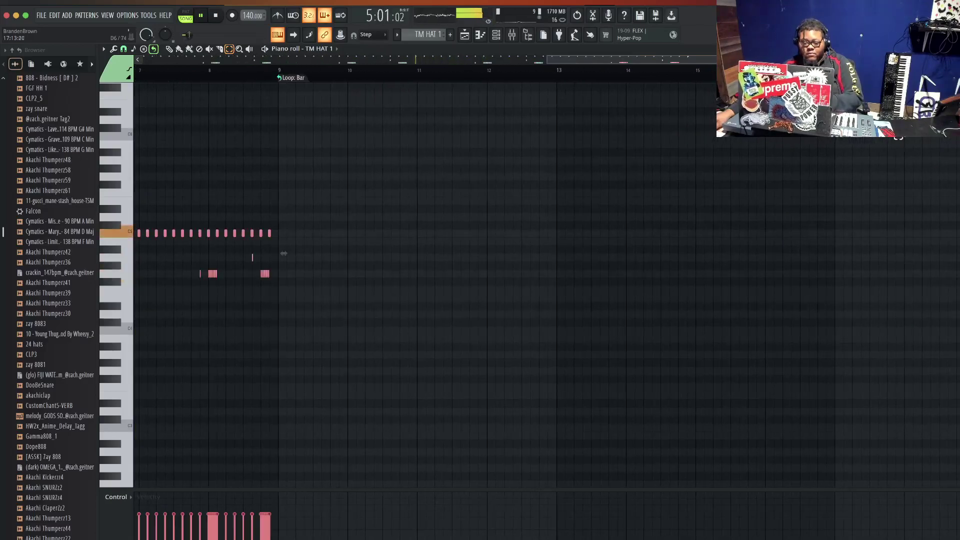
key("Escape")
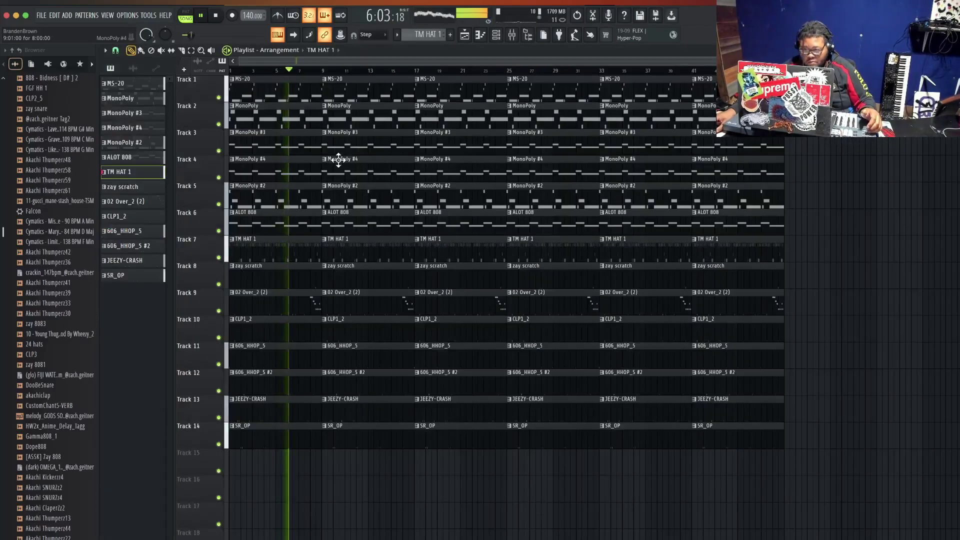
Remove the bar 1 clips of MonoPoly and of tracks 6 to 14, plus the MonoPoly #4 clip at bar 9.
left_click_drag(293, 250, 290, 435)
key("space")
key("space")
right_click(257, 220)
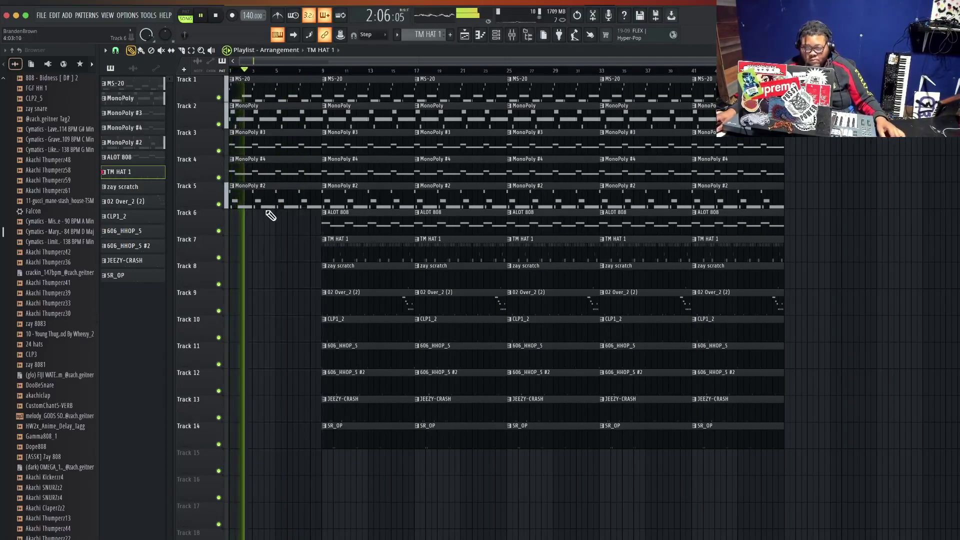
right_click(254, 120)
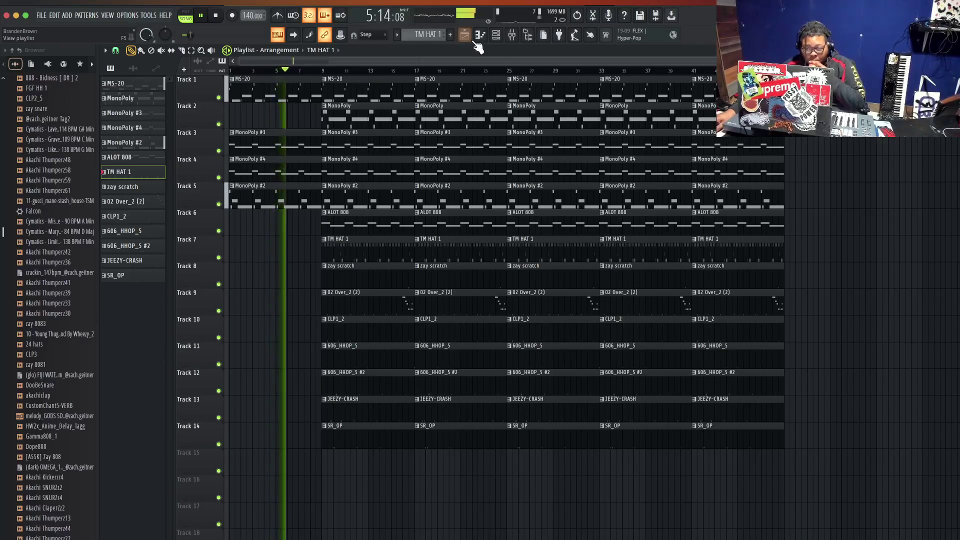
left_click(496, 35)
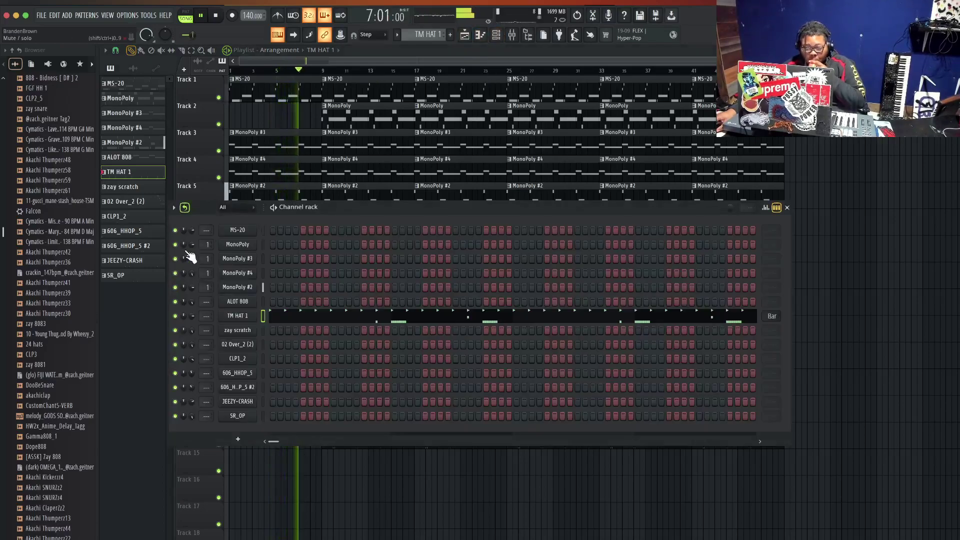
right_click(347, 173)
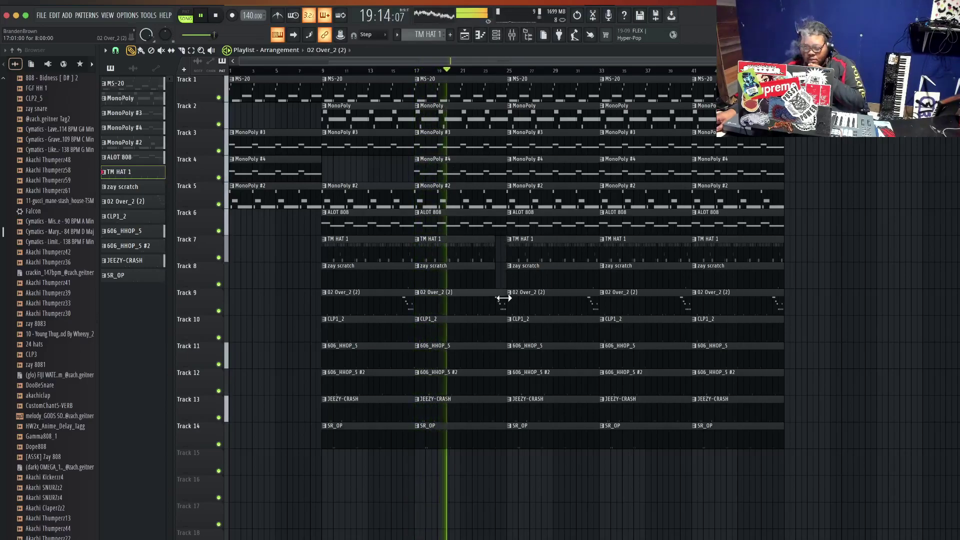
Trim the bar 17 drum clips on tracks 7 and 10 to 14 to end at bar 24, cut 02 Over_2 (2) half a bar shorter, and audition the drop.
left_click_drag(496, 331, 494, 331)
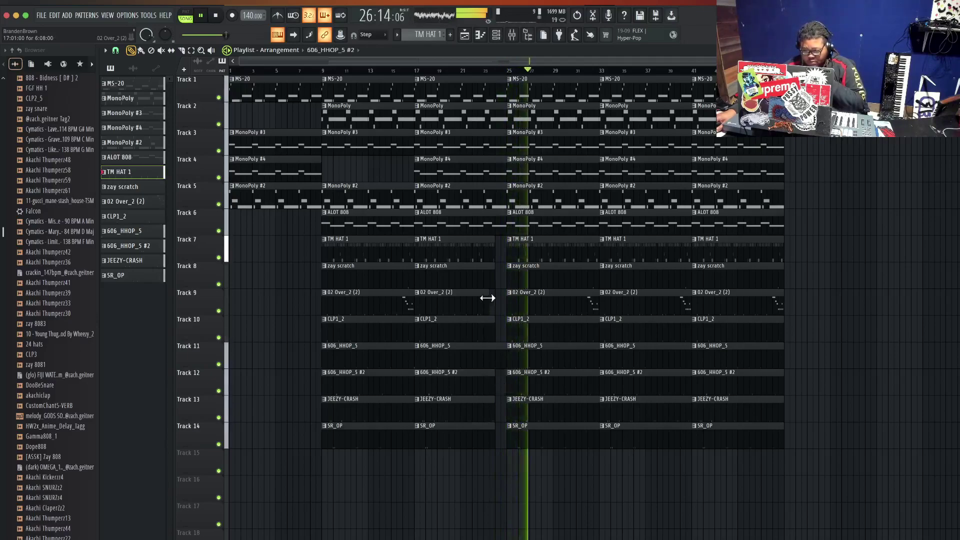
left_click(485, 74)
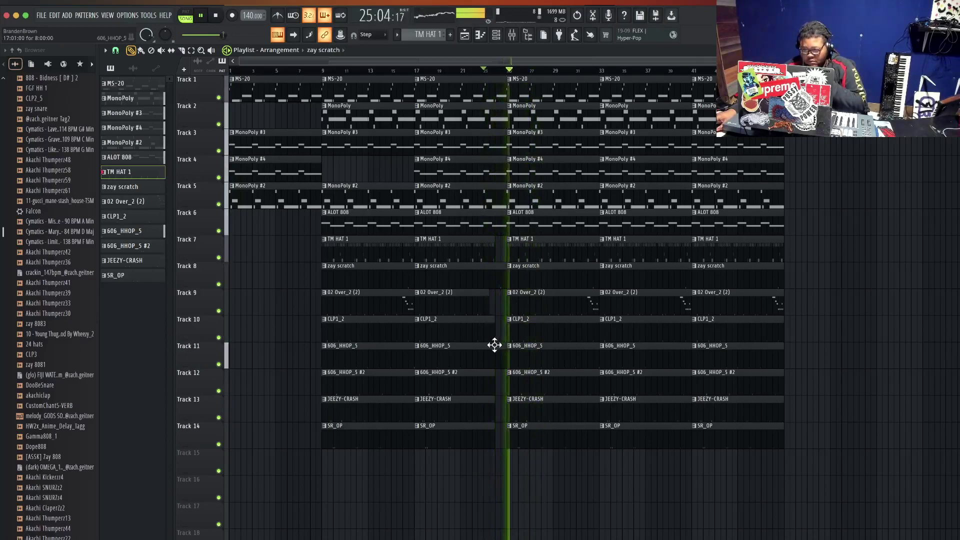
left_click(472, 71)
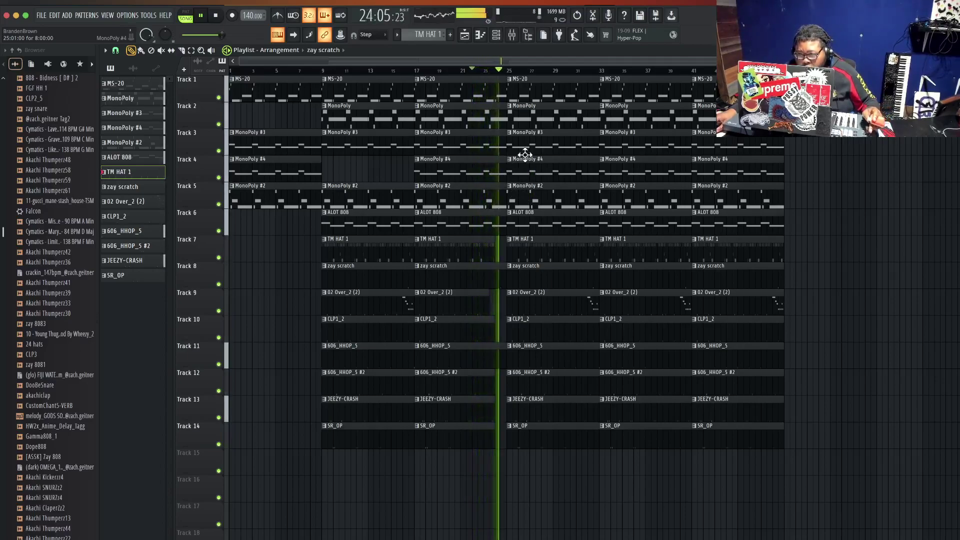
Delete the MonoPoly #3, #4 and #2 clips at bar 25 and trim the ALOT 808 clip to start at bar 27.
left_click_drag(522, 150, 552, 211)
key("Delete")
left_click(501, 221)
left_click(513, 222)
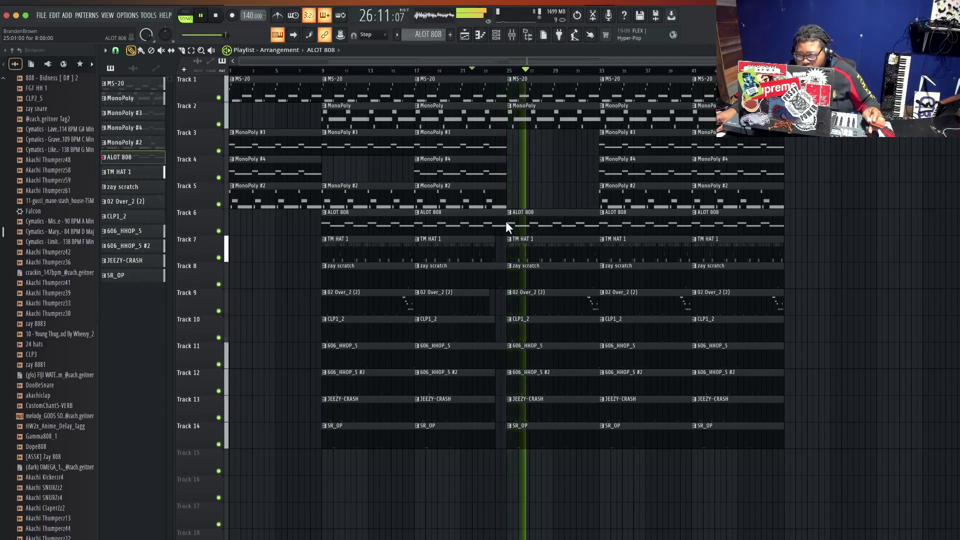
left_click_drag(517, 225, 531, 228)
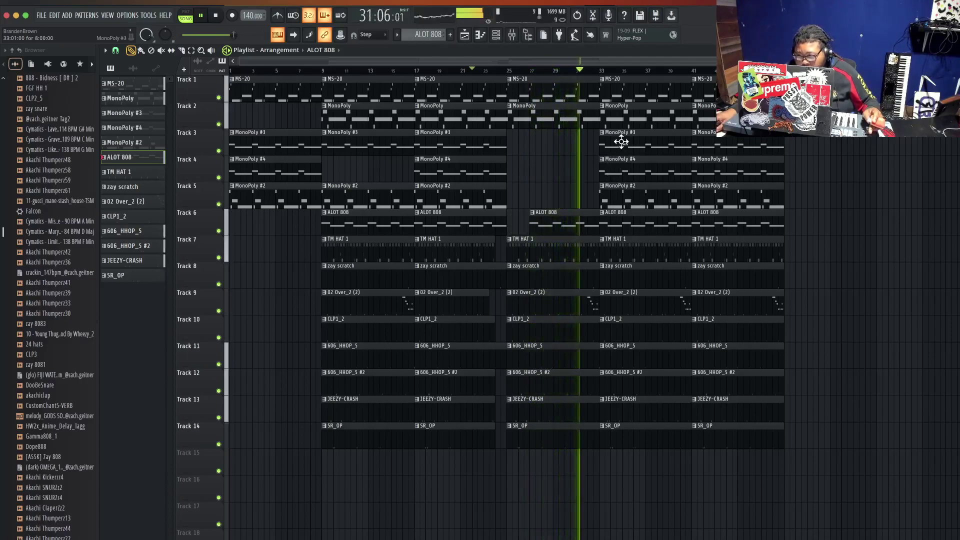
Delete the MonoPoly #3, #4 and #2 clips at bar 33 and the MS-20, MonoPoly and MonoPoly #3 clips at bar 41.
right_click(621, 142)
right_click(621, 168)
right_click(621, 198)
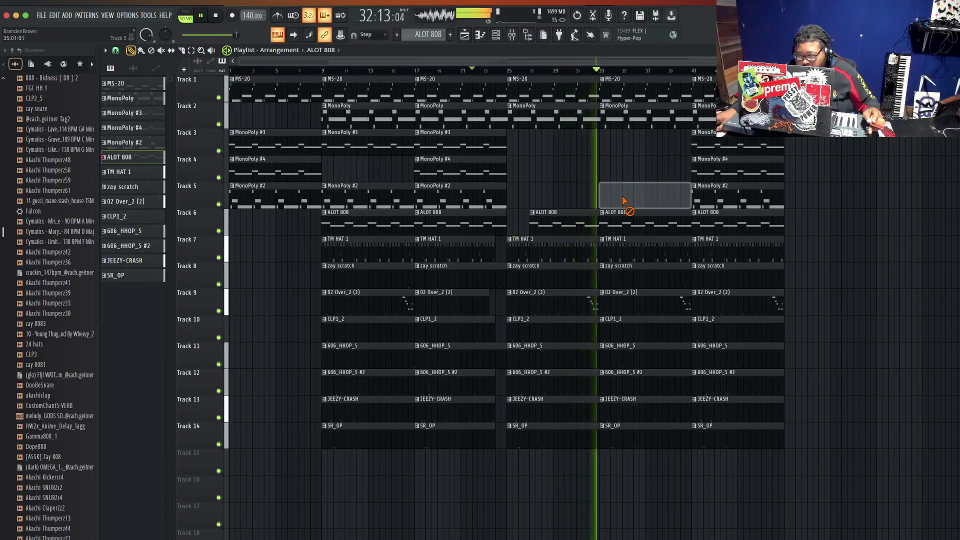
right_click(717, 144)
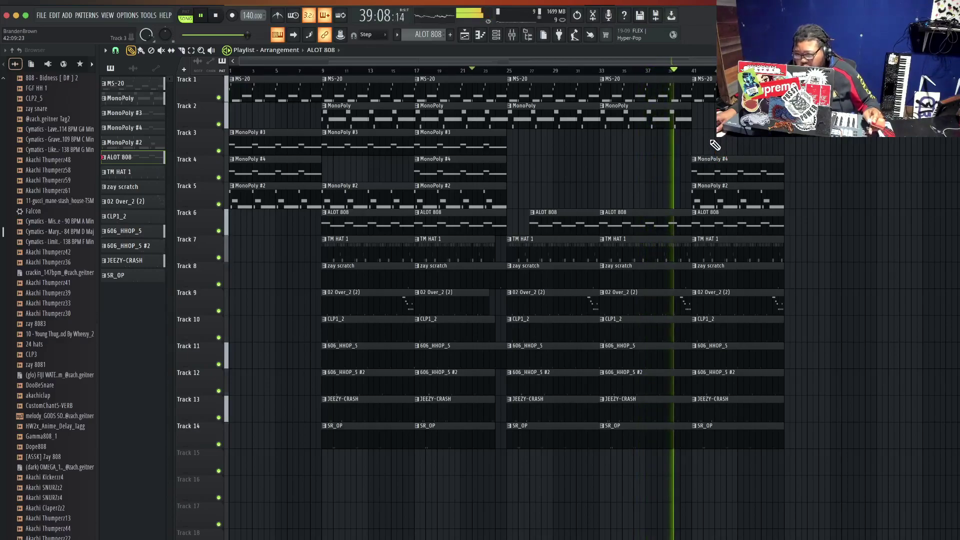
right_click(709, 90)
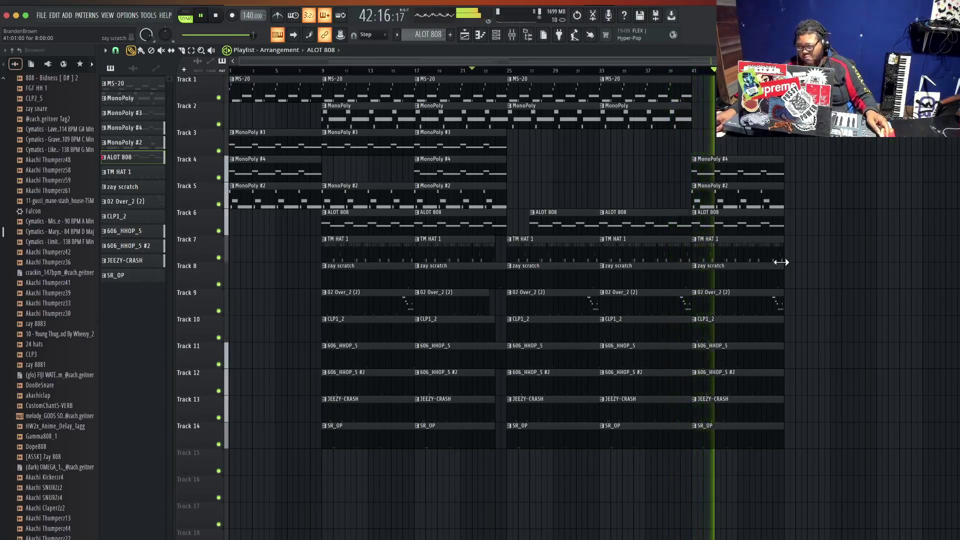
Select the bar 41 clips from TM HAT 1 to SR_OP and shorten them all to end at bar 48.
left_click_drag(766, 526, 765, 289)
left_click_drag(765, 255, 765, 254)
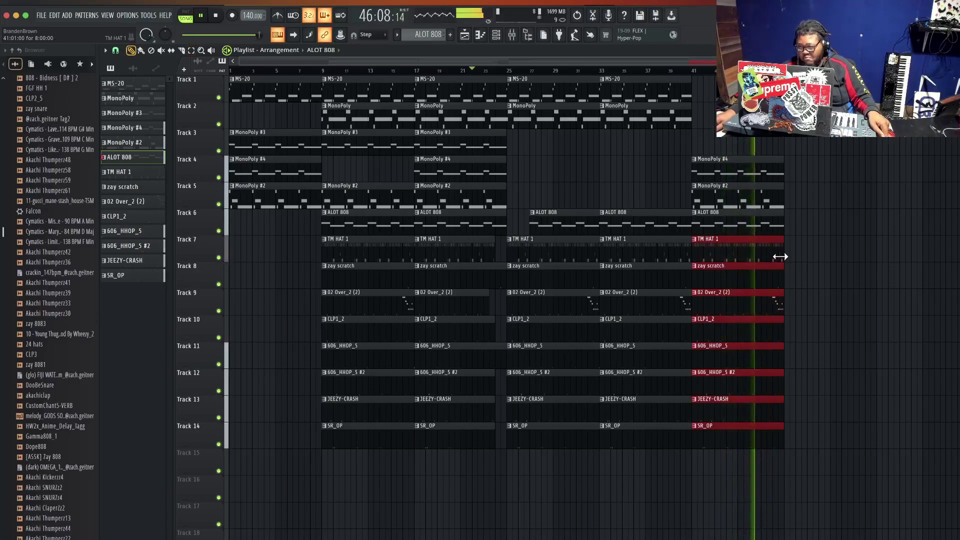
left_click_drag(780, 257, 771, 257)
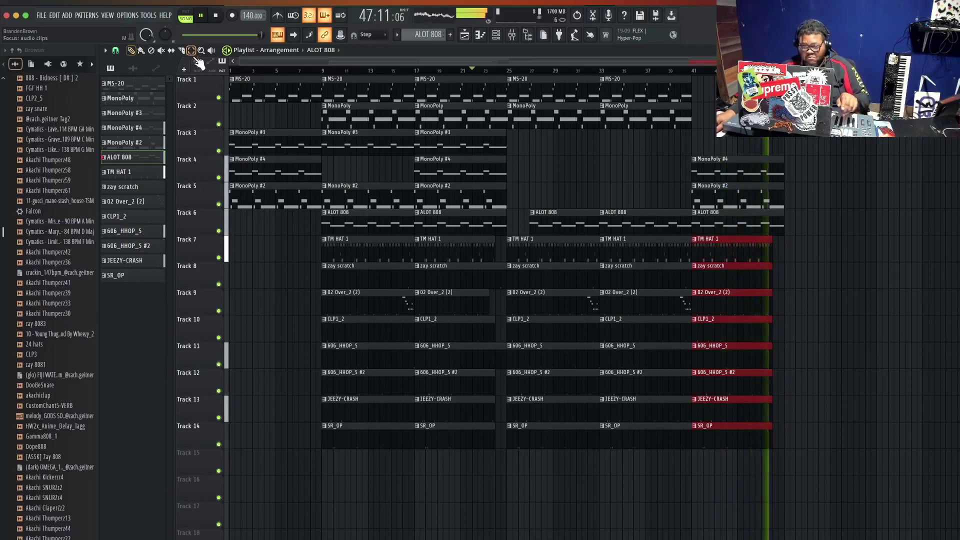
Duplicate all clips from bar 9 to bar 49 twice, and delete the copies from bar 105 onward.
left_click_drag(353, 499, 916, 75)
key("ctrl+b")
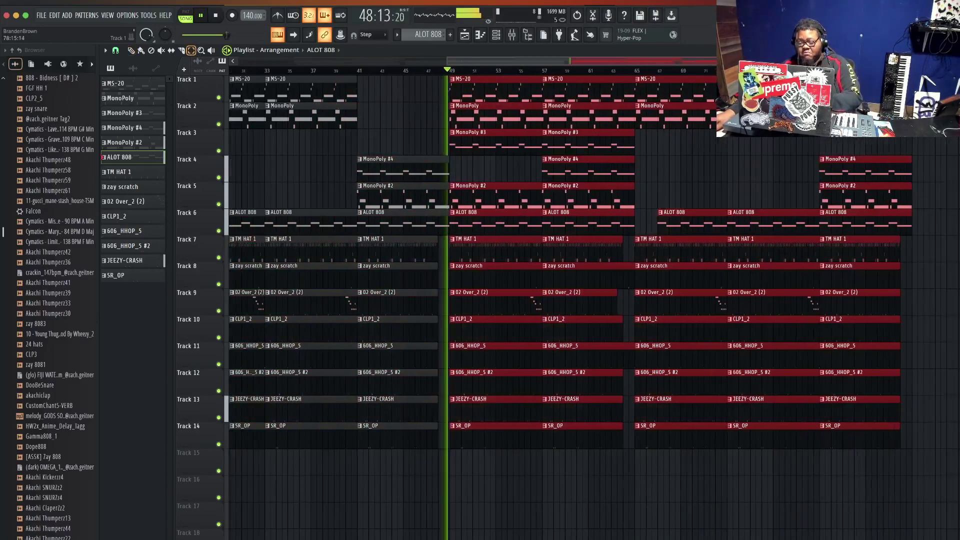
key("ctrl+b")
left_click_drag(675, 497, 901, 79)
key("Delete")
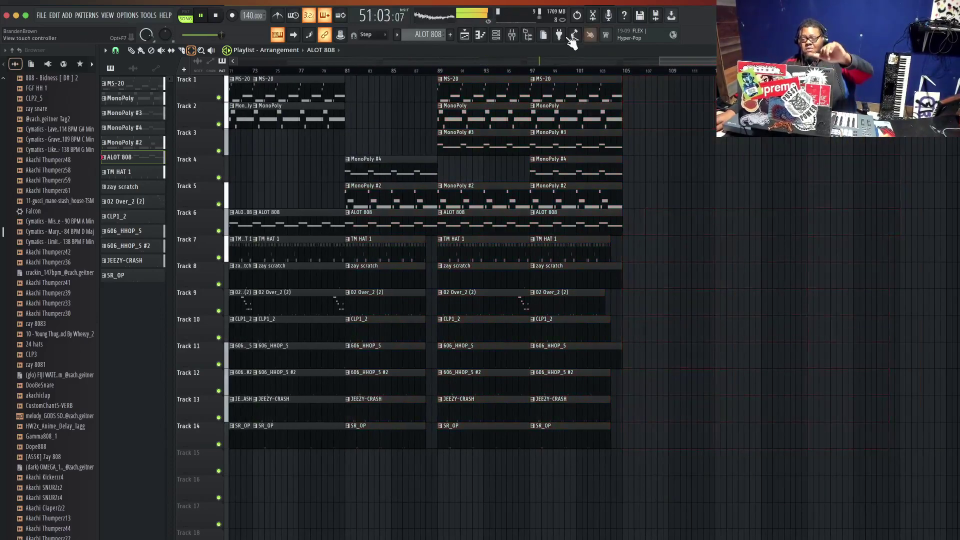
scroll(578, 72, "down", 5)
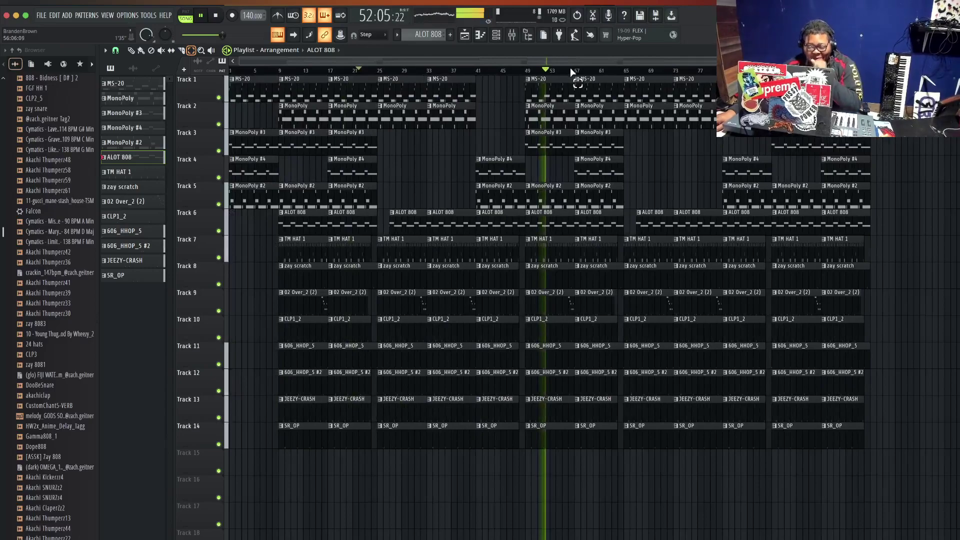
left_click(132, 50)
scroll(280, 70, "up", 4)
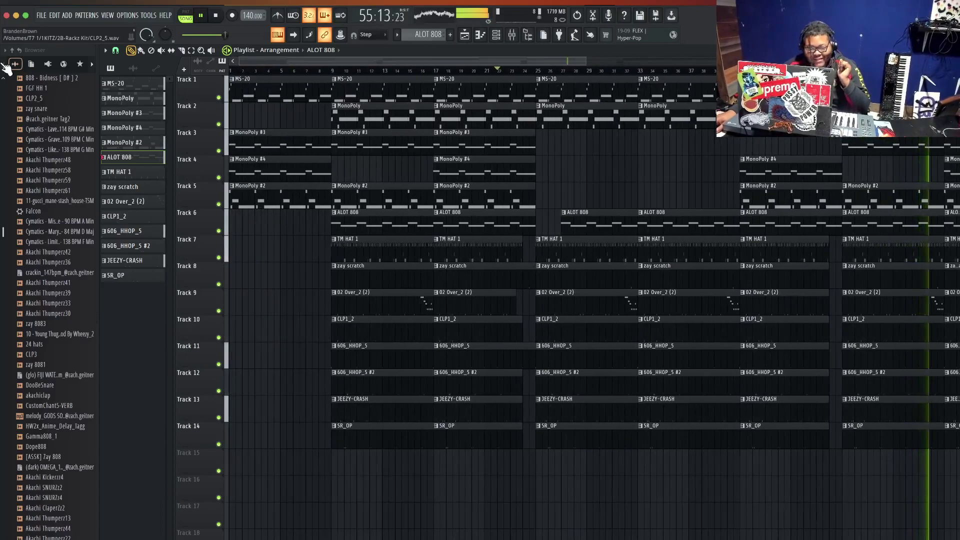
Open the ALOT 808 sampler settings, slightly raise the Boost in the precomputed effects, and close the settings.
left_click(503, 38)
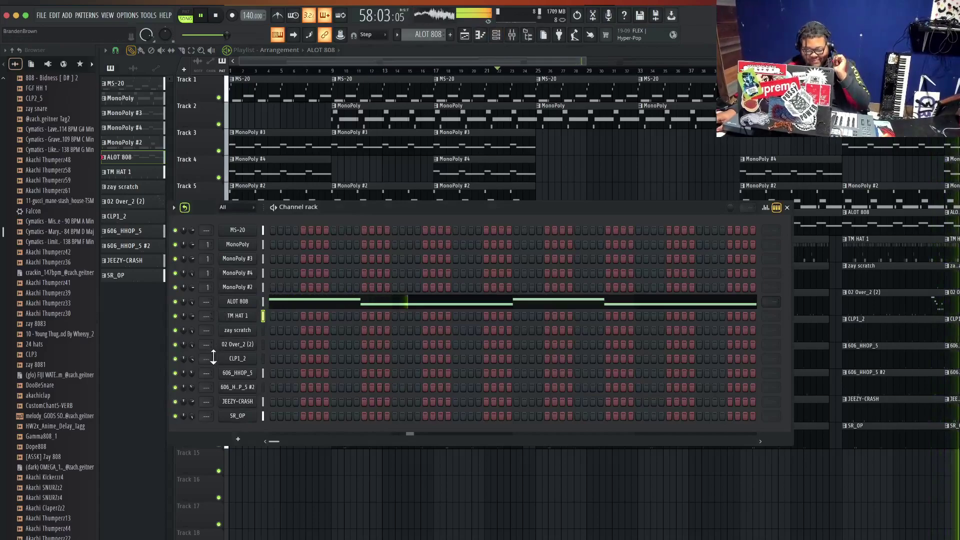
left_click(241, 302)
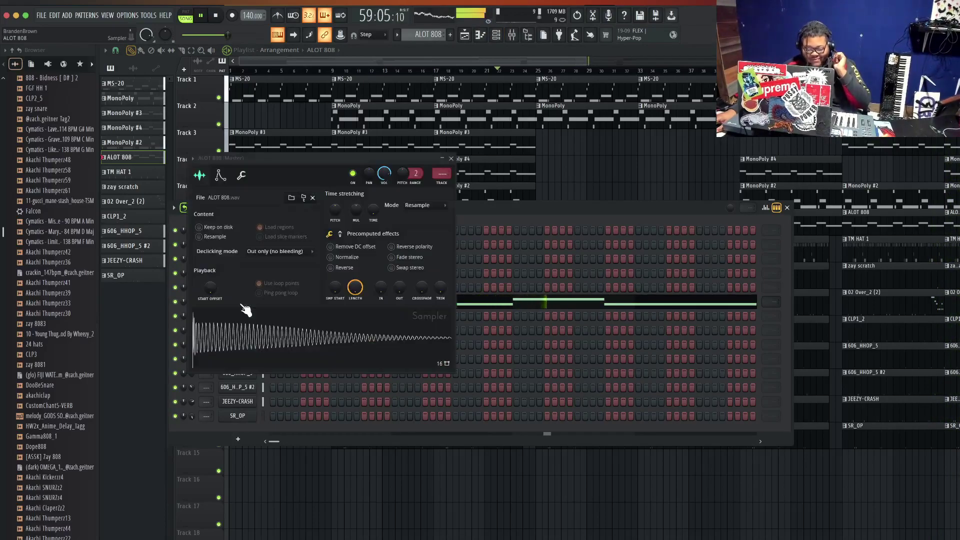
left_click(350, 235)
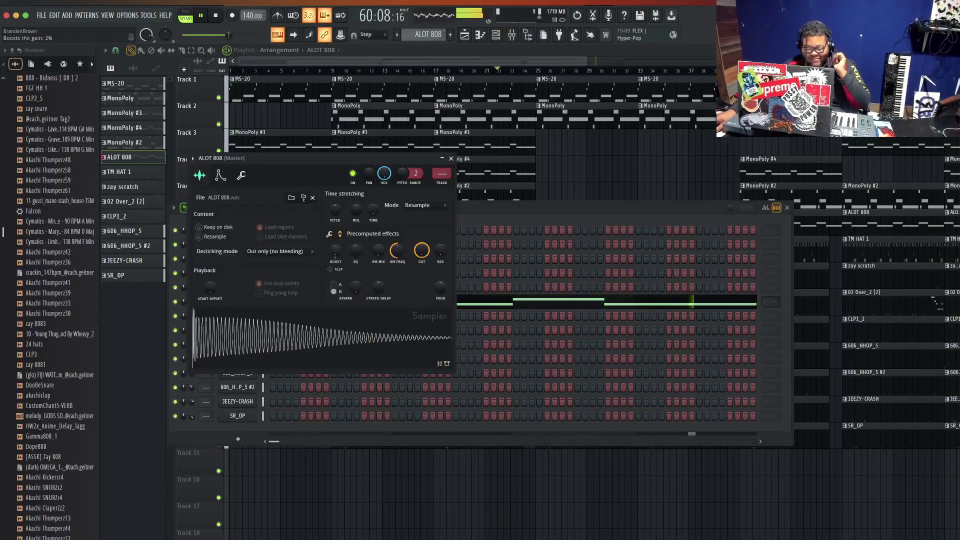
left_click(451, 159)
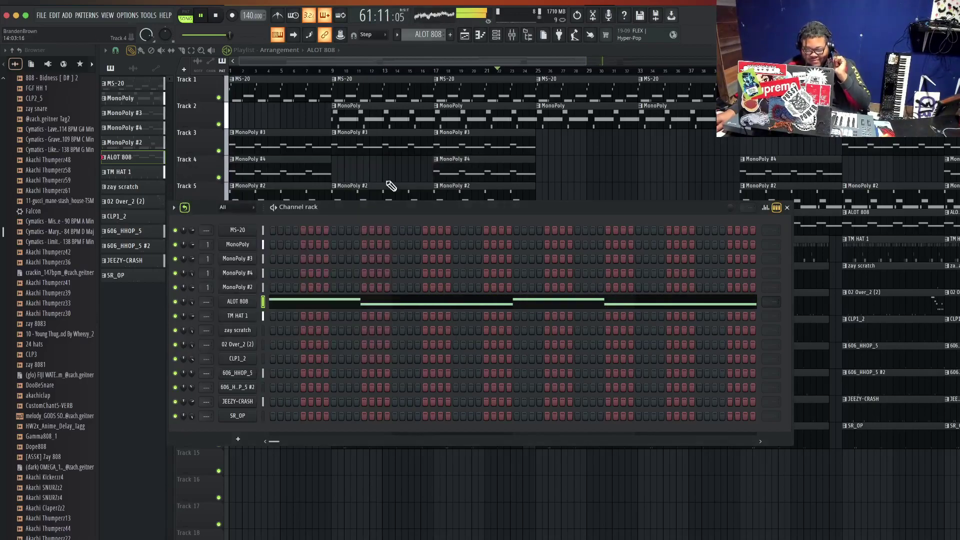
Collapse the recent files list in the browser and expand the 1KITZ folder.
scroll(34, 110, "up", 10)
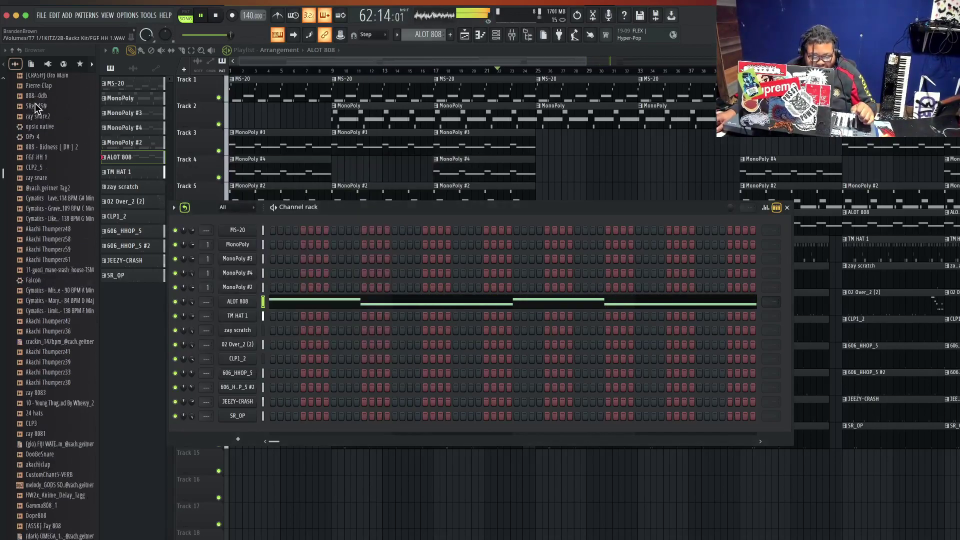
left_click(30, 90)
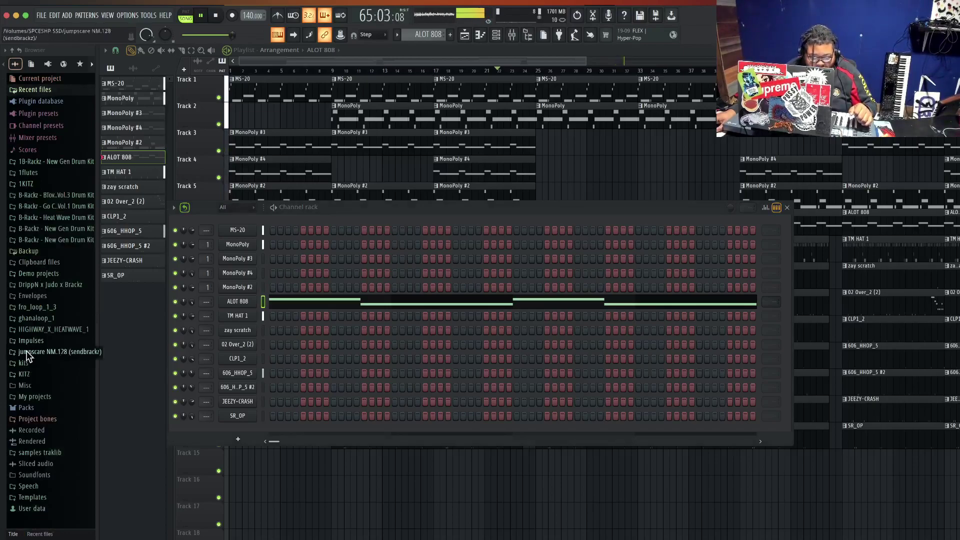
left_click(24, 185)
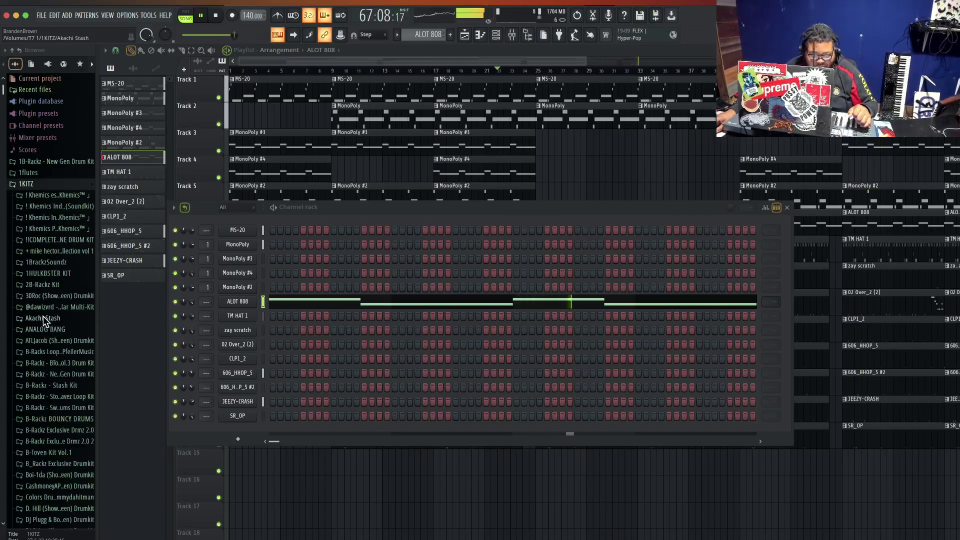
Open the 2B-Rackz Kit folder and replace the CLP1_2 channel's sample with 5 ( Clap ).
left_click(42, 286)
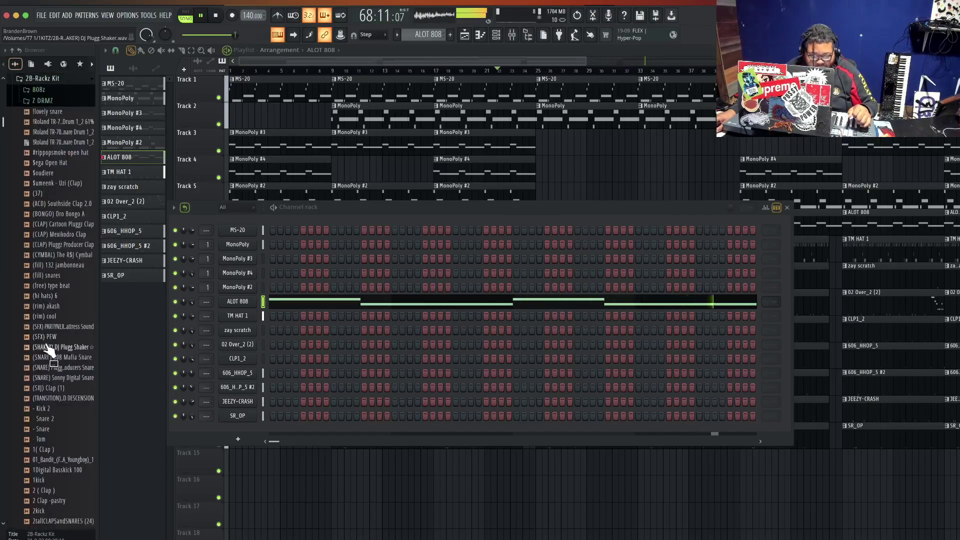
scroll(49, 310, "down", 4)
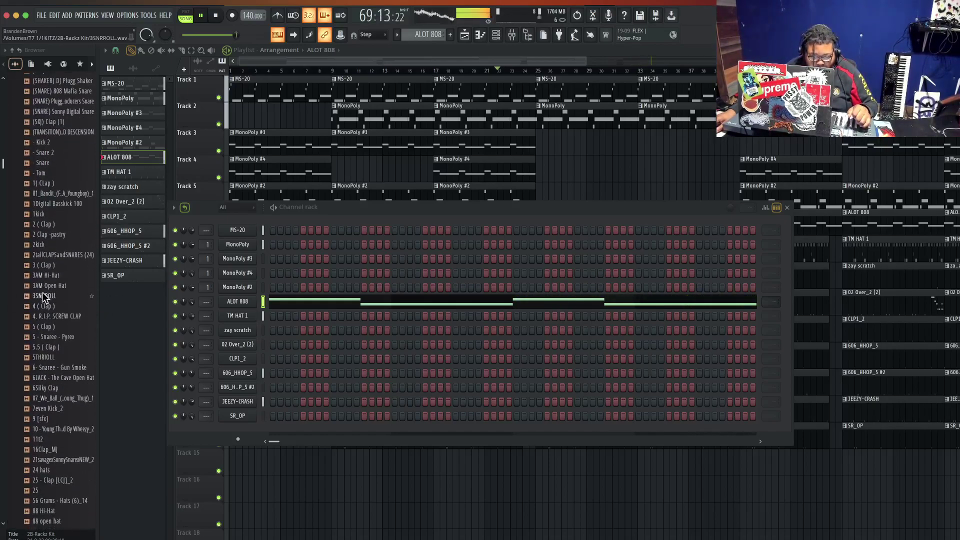
left_click_drag(48, 326, 238, 358)
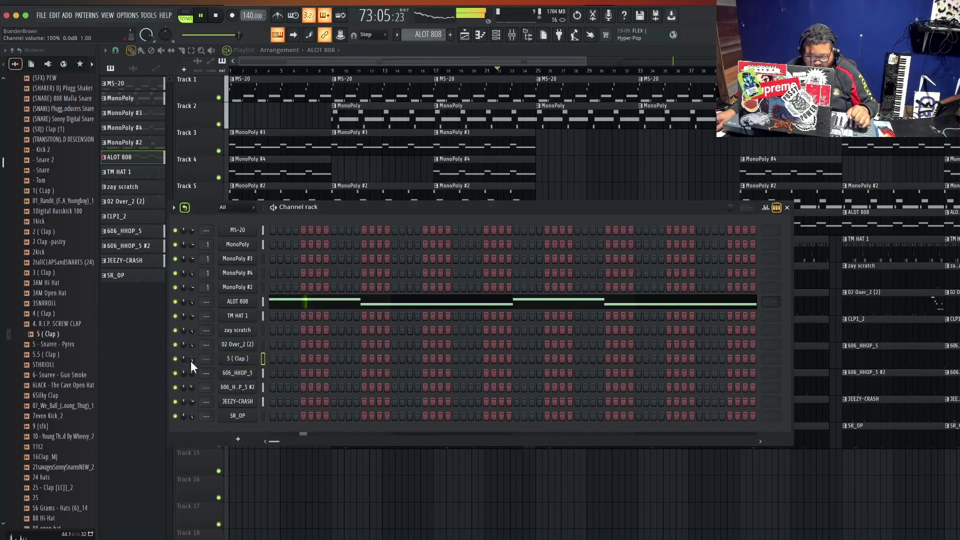
Audition the claps, snares and other one-shots in the 2B-Rackz Kit folder, from 5.5 ( Clap ) to baddapaowsnr3.
left_click(52, 354)
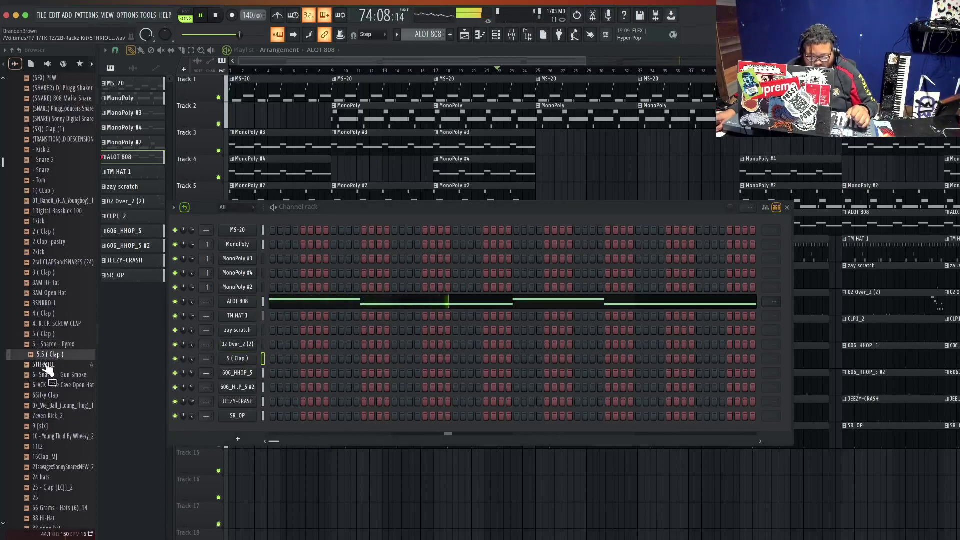
scroll(39, 311, "down", 4)
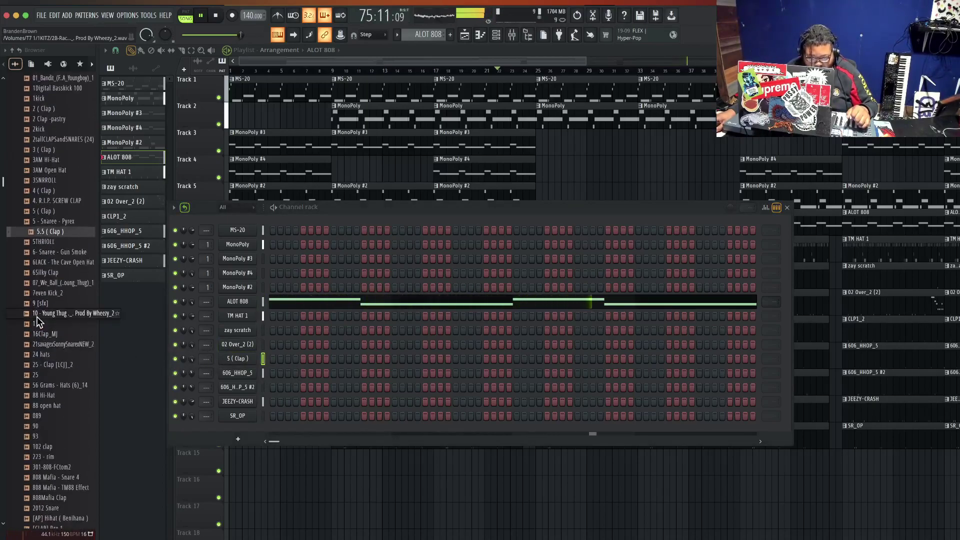
left_click(45, 334)
left_click(44, 345)
scroll(38, 327, "down", 4)
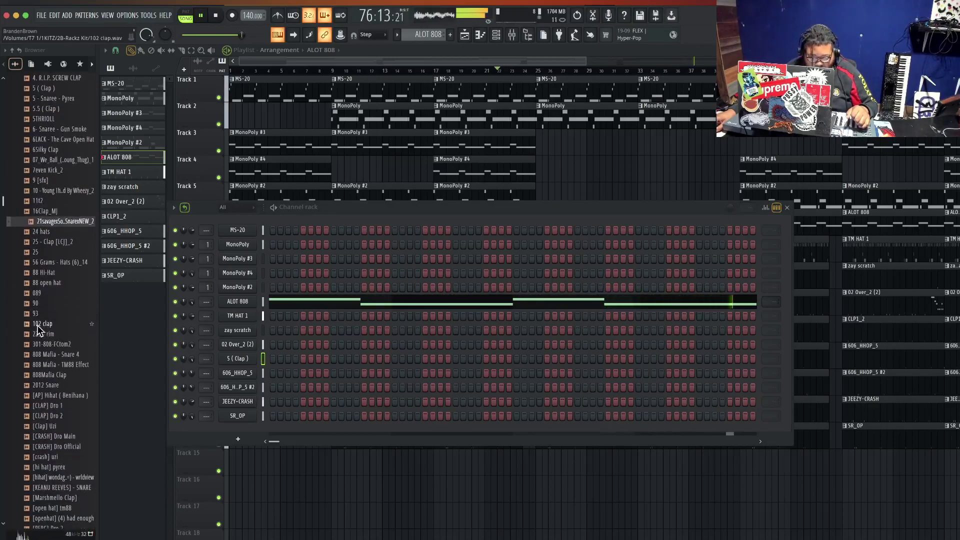
scroll(43, 340, "down", 4)
left_click(43, 332)
left_click(41, 293)
left_click(38, 284)
left_click(40, 273)
left_click(40, 263)
left_click(46, 345)
left_click(46, 354)
left_click(46, 364)
left_click(47, 375)
left_click(47, 384)
scroll(45, 350, "down", 8)
left_click(41, 313)
left_click(42, 323)
left_click(41, 334)
left_click(42, 343)
left_click(40, 354)
left_click(44, 375)
left_click(46, 385)
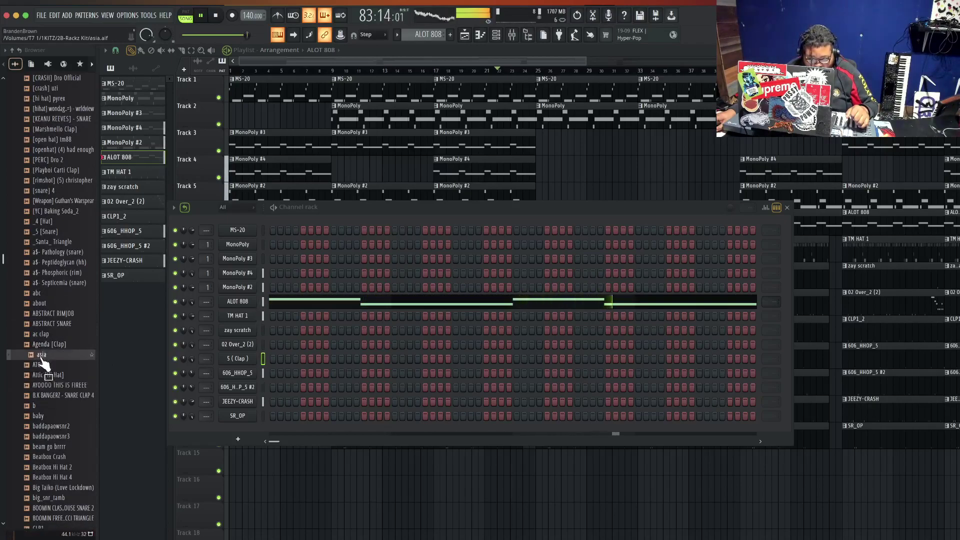
scroll(43, 360, "down", 4)
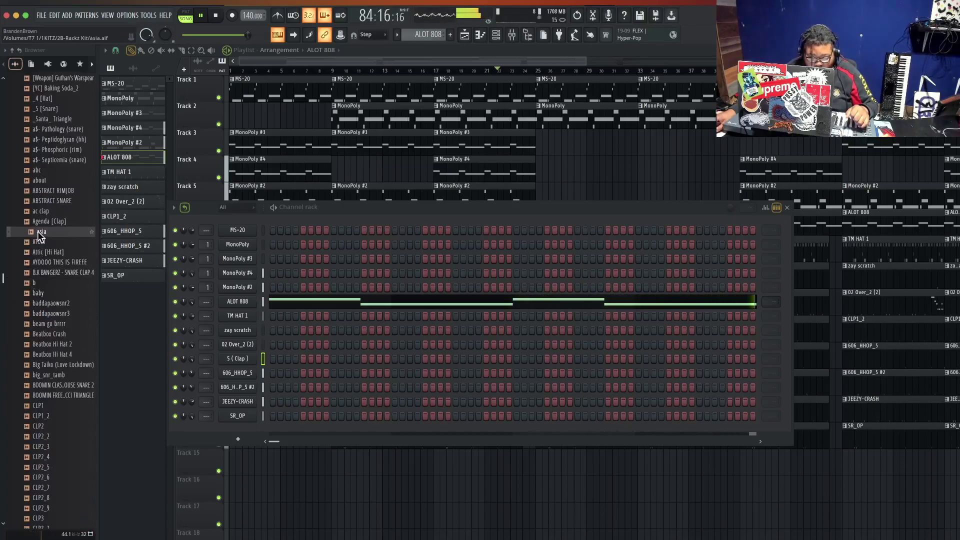
left_click_drag(54, 301, 53, 299)
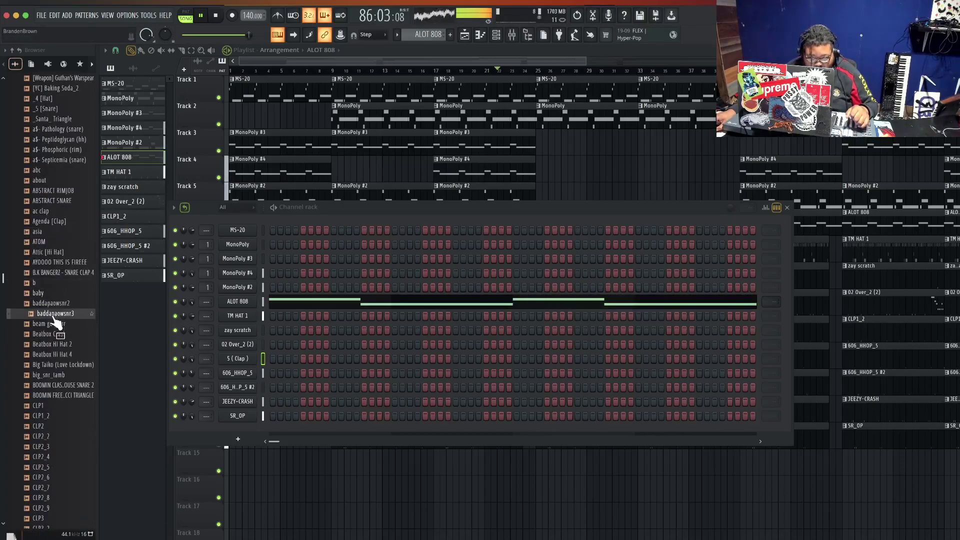
Browse the rest of the 2B-Rackz Kit samples through the zay sounds, then return toward the start of the folder.
scroll(62, 344, "up", 6)
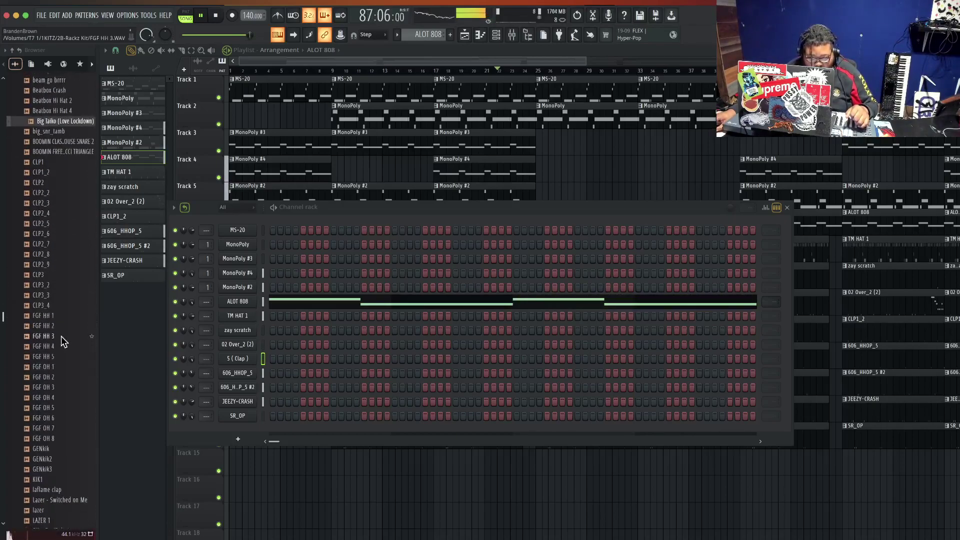
scroll(58, 299, "down", 15)
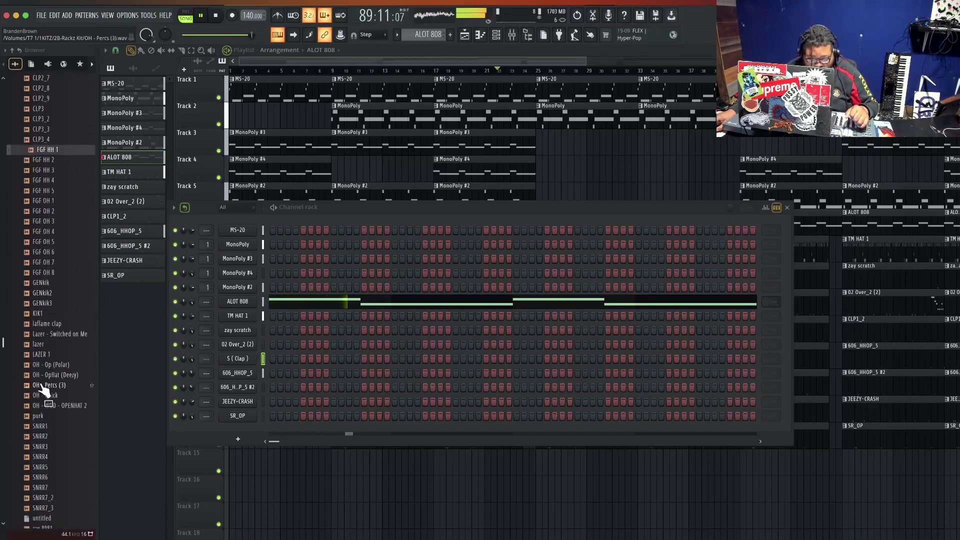
scroll(65, 350, "down", 12)
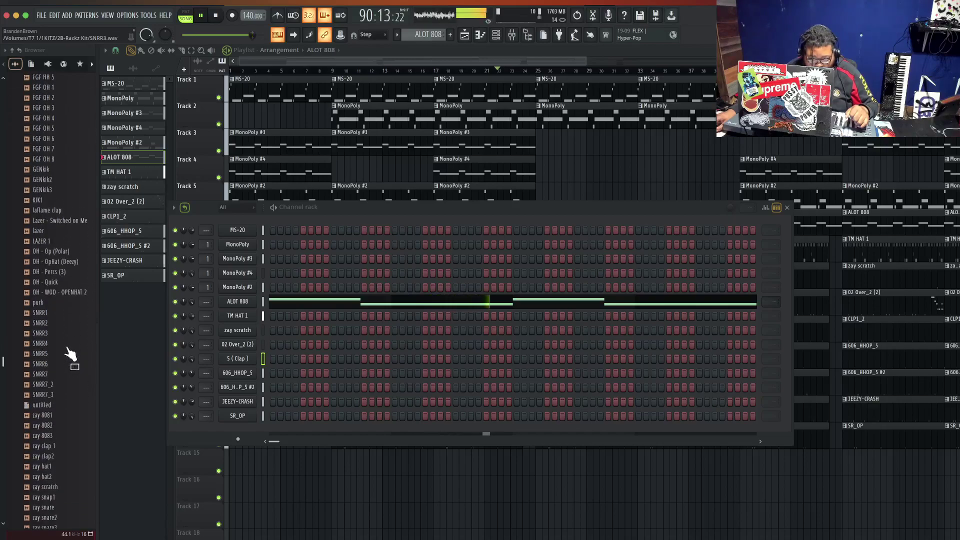
scroll(50, 325, "up", 20)
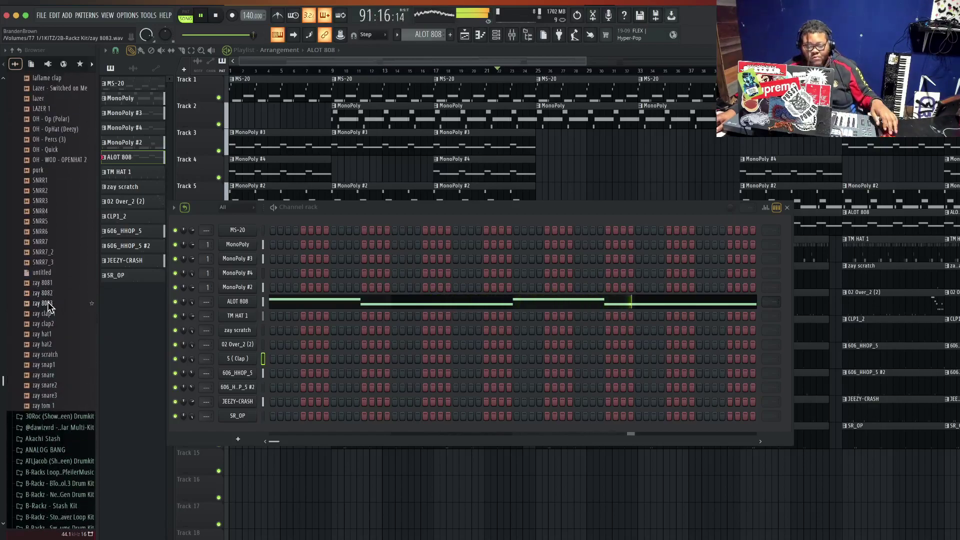
scroll(44, 314, "up", 12)
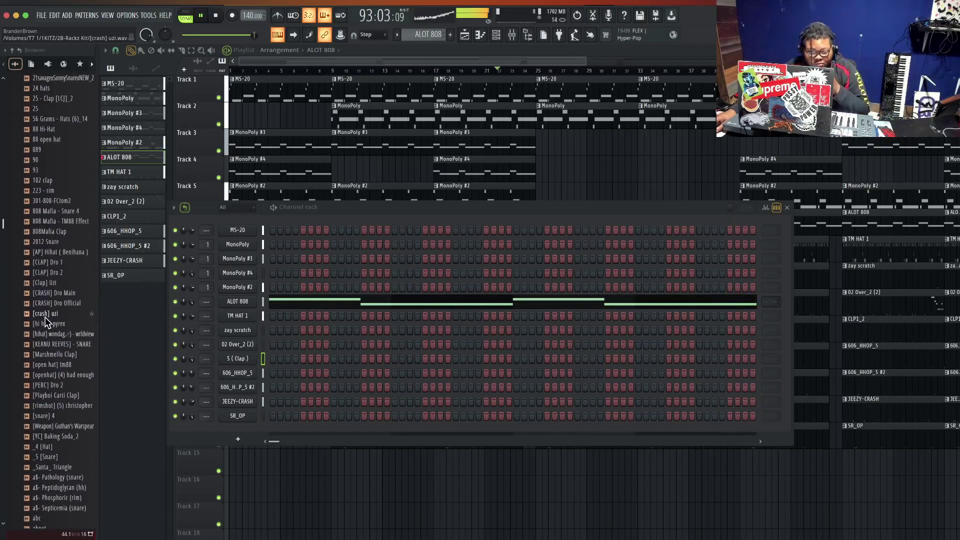
scroll(45, 320, "up", 8)
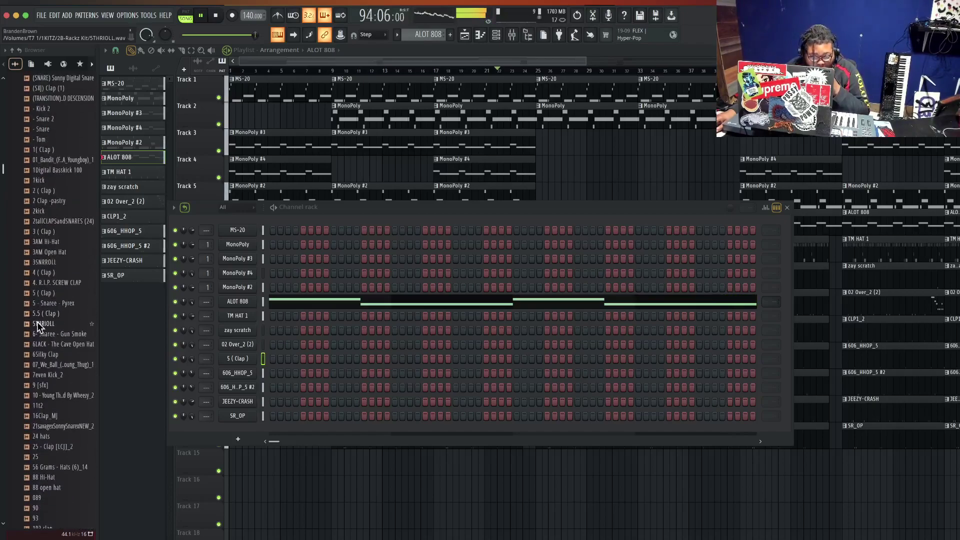
scroll(35, 325, "up", 8)
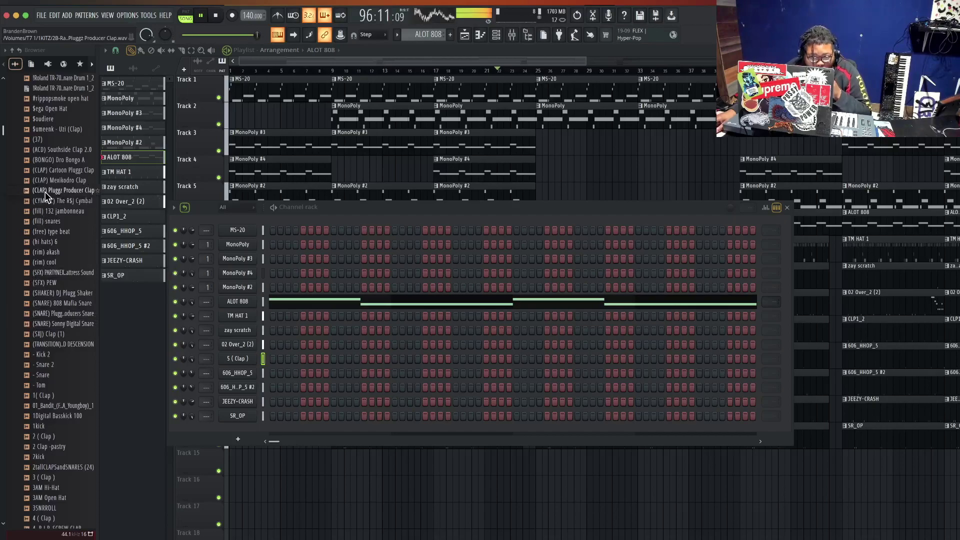
Collapse 2B-Rackz Kit, open the CHANT folder in 1HULKBSTER KIT, and add 808ha---0db as a new channel above MS-20.
scroll(47, 205, "up", 4)
left_click(31, 148)
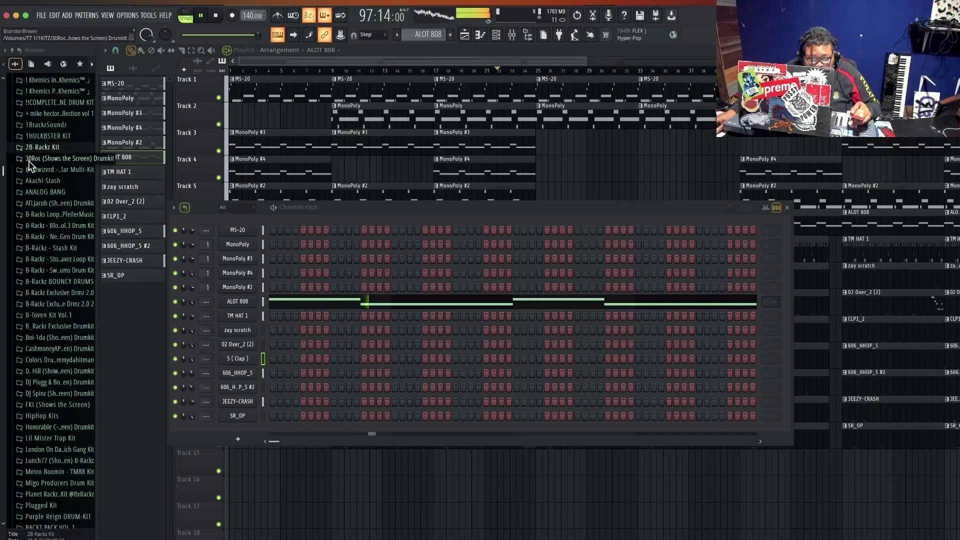
left_click(38, 137)
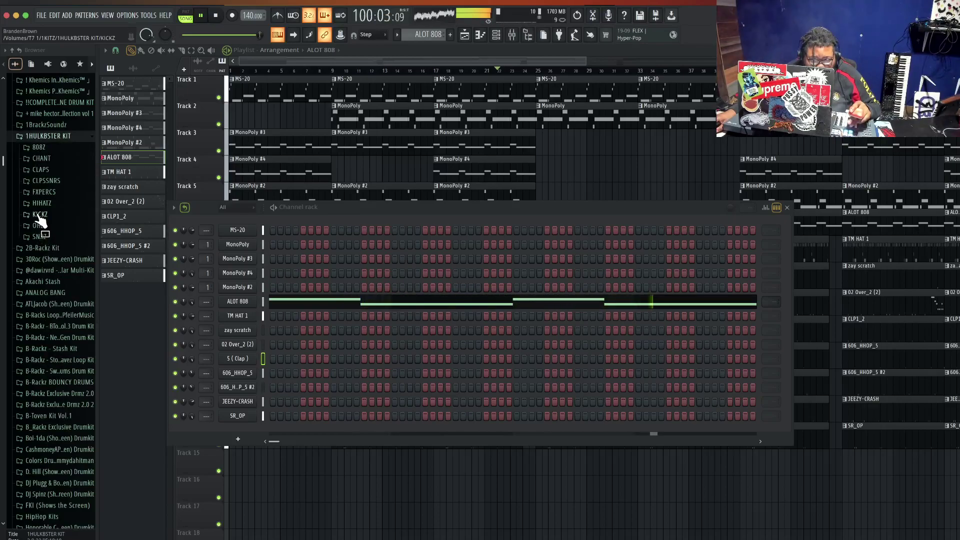
left_click(40, 158)
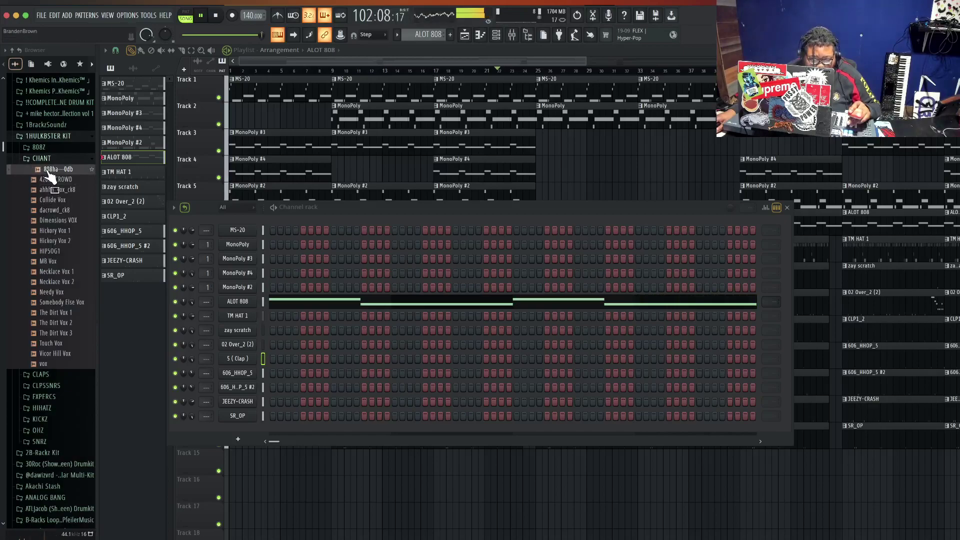
left_click_drag(50, 172, 240, 231)
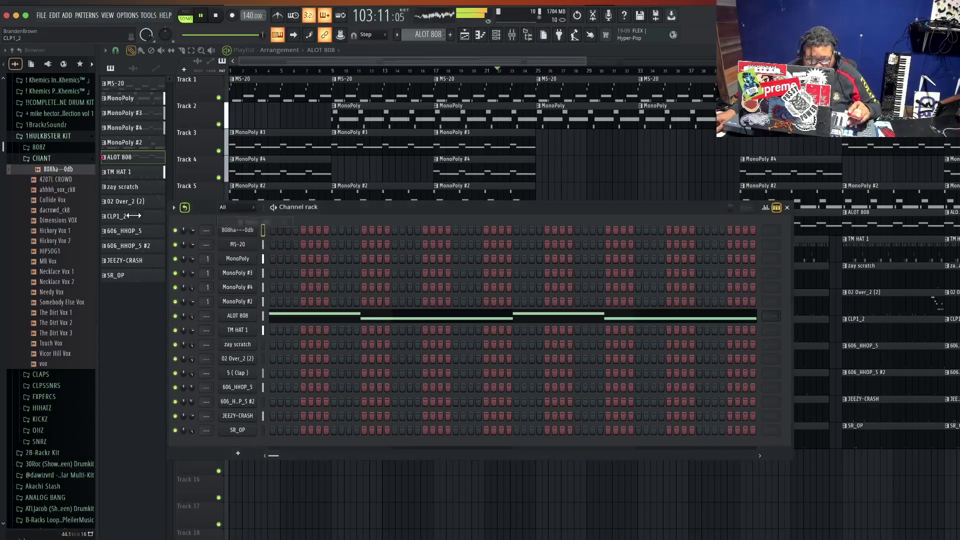
Place the dacrowd_ck8 chant on Track 15 at bar 9, then open and close its audio clip settings.
left_click_drag(64, 215, 333, 461)
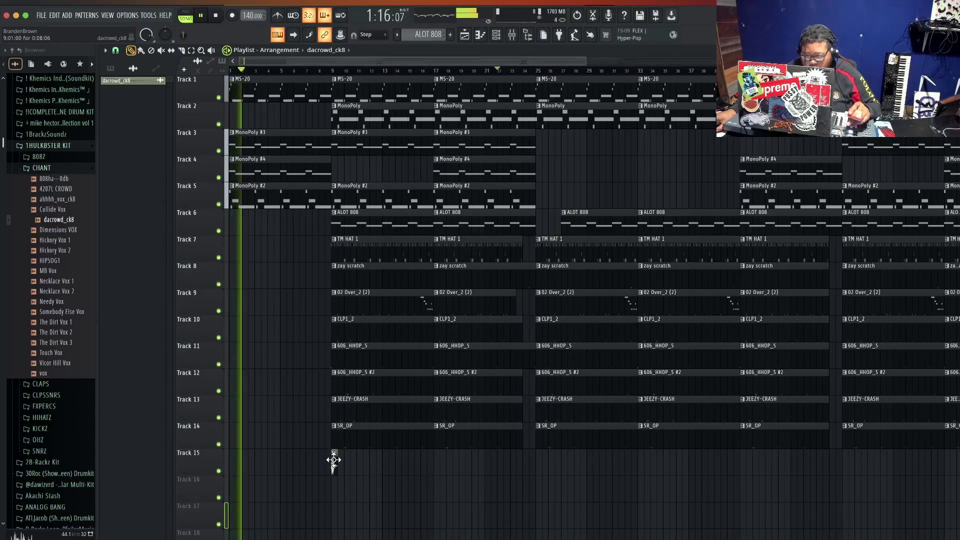
double_click(333, 459)
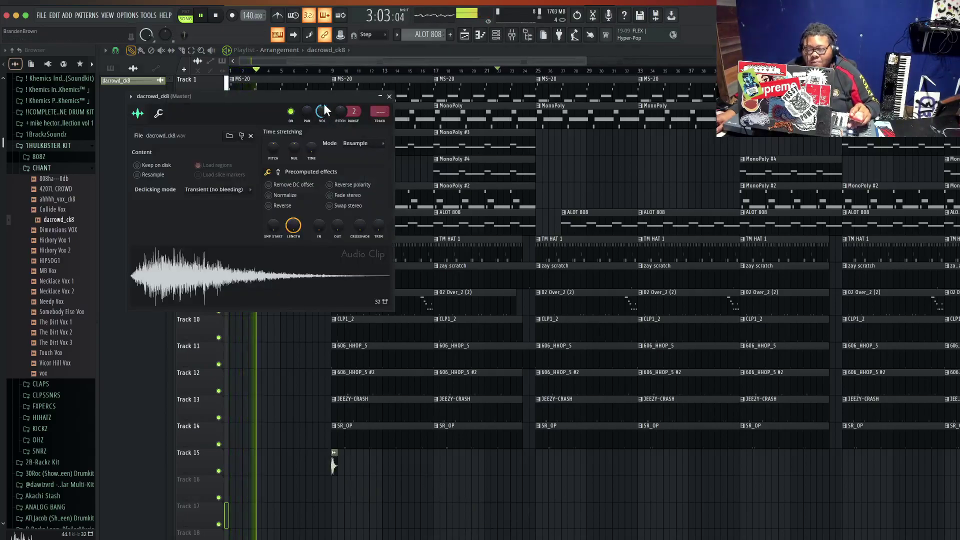
left_click(390, 97)
Place copies of the dacrowd_ck8 clip on Track 15 every eight bars from bar 17 to bar 97.
scroll(382, 77, "down", 4)
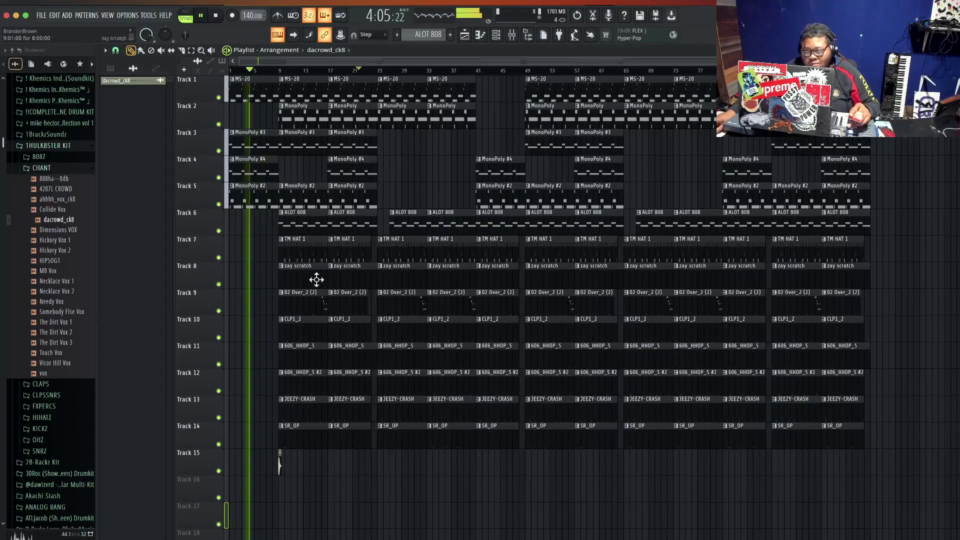
left_click(332, 470)
left_click(381, 470)
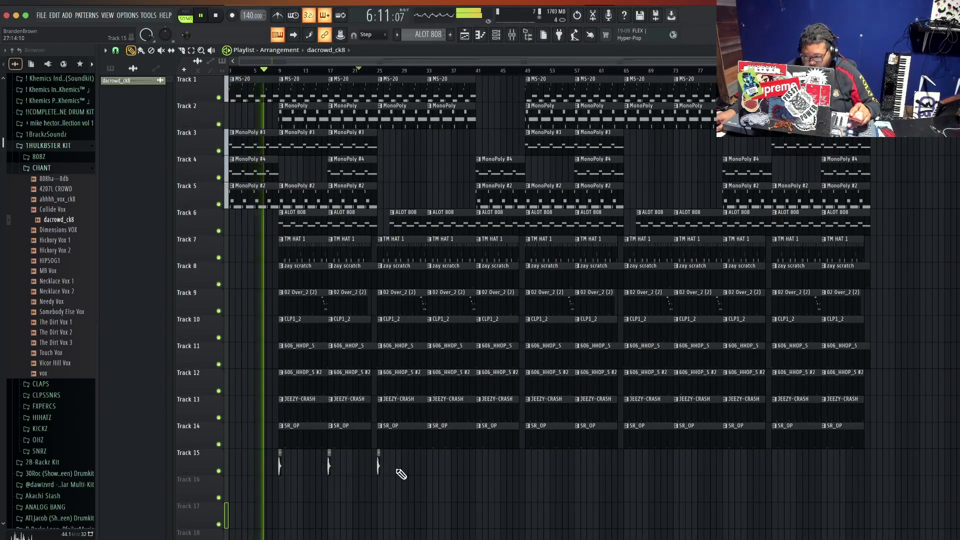
left_click(430, 469)
left_click(479, 467)
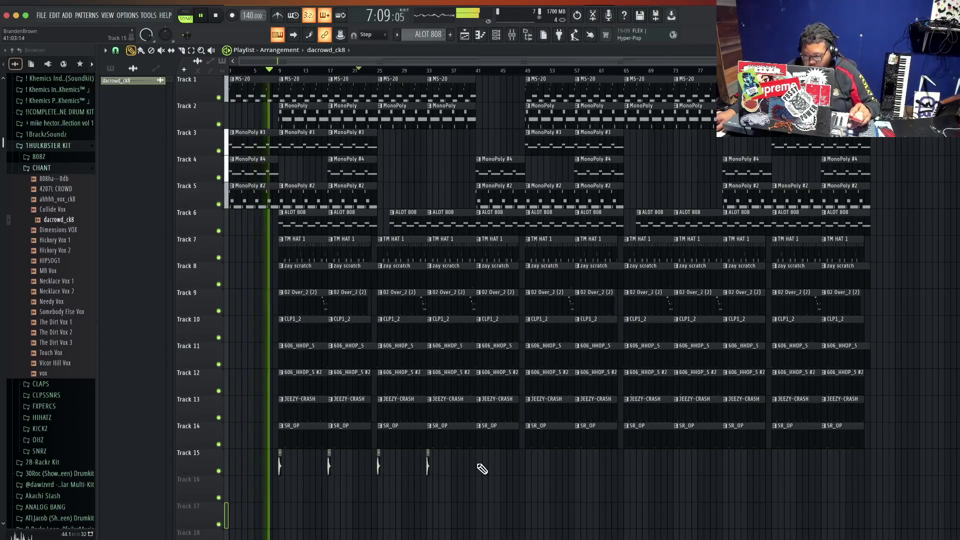
left_click(530, 468)
left_click(578, 468)
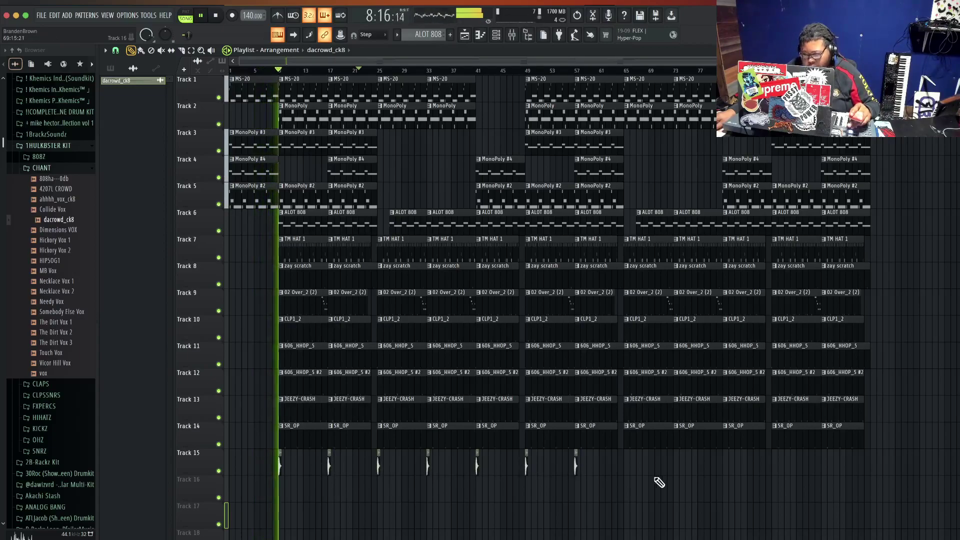
left_click(628, 470)
left_click(677, 469)
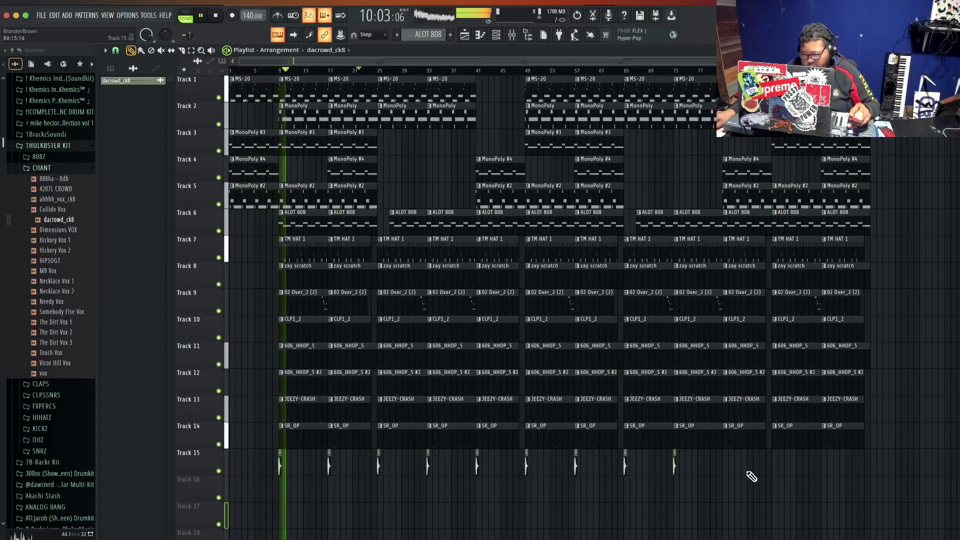
left_click(727, 469)
left_click(776, 465)
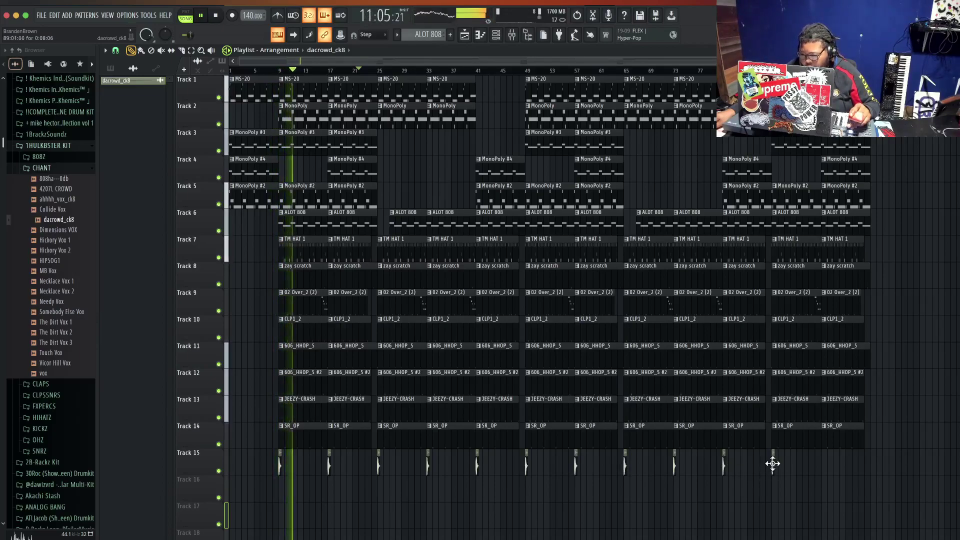
left_click(827, 469)
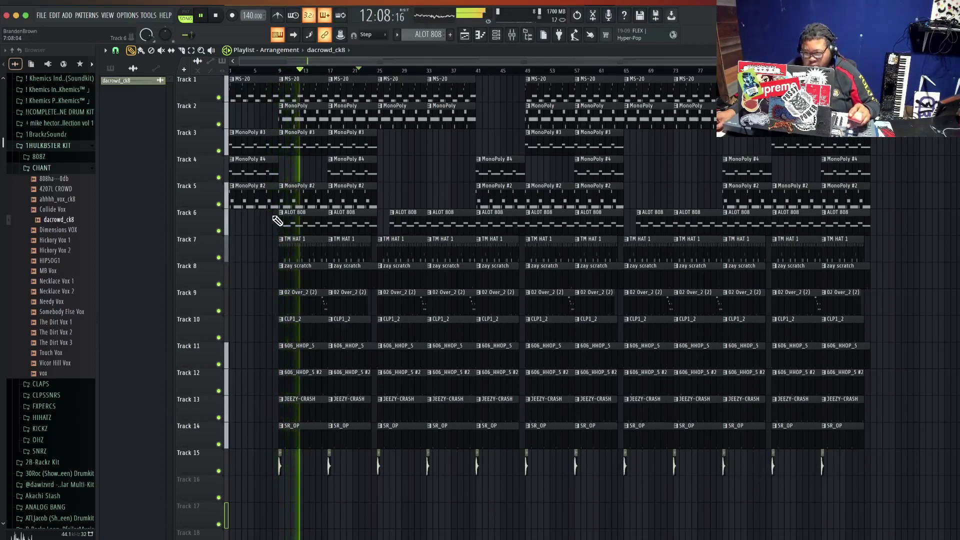
Show all channels in the channel rack and place an 808ha---0db hit on step 21 instead of step 17.
left_click(495, 34)
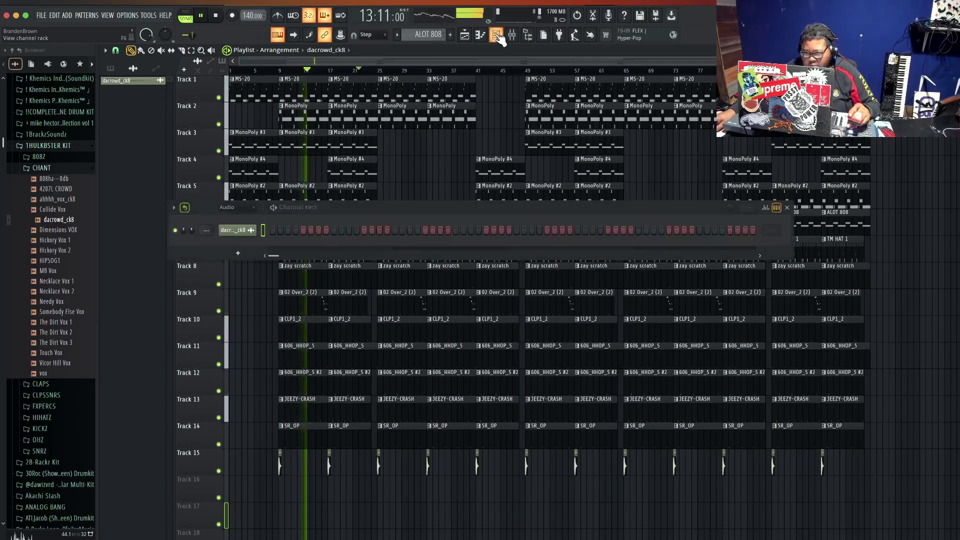
left_click(244, 208)
left_click(242, 221)
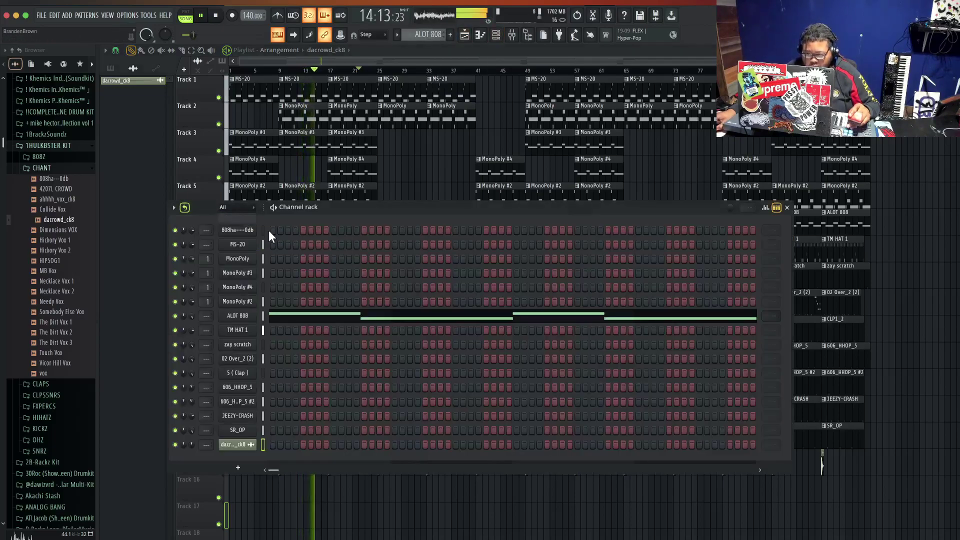
left_click(394, 231)
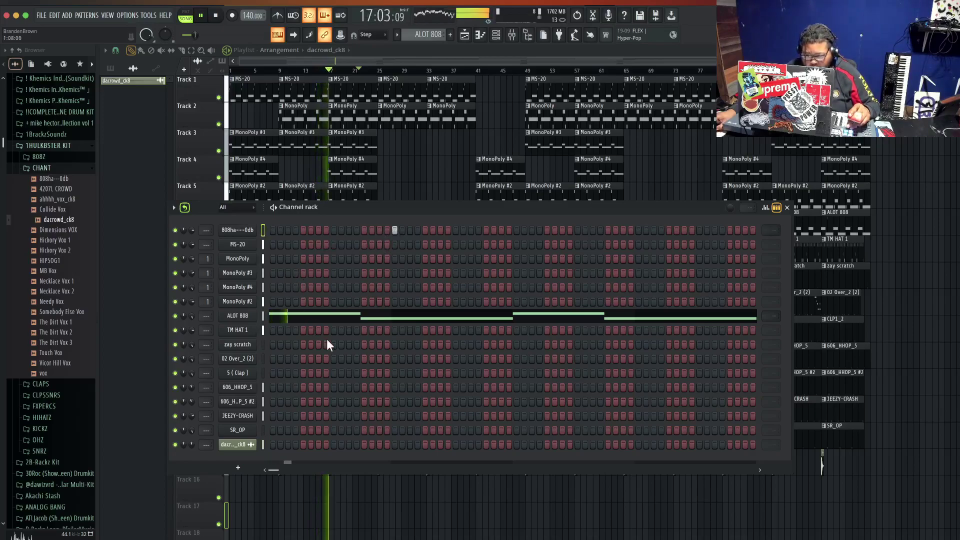
left_click(395, 230)
left_click(425, 230)
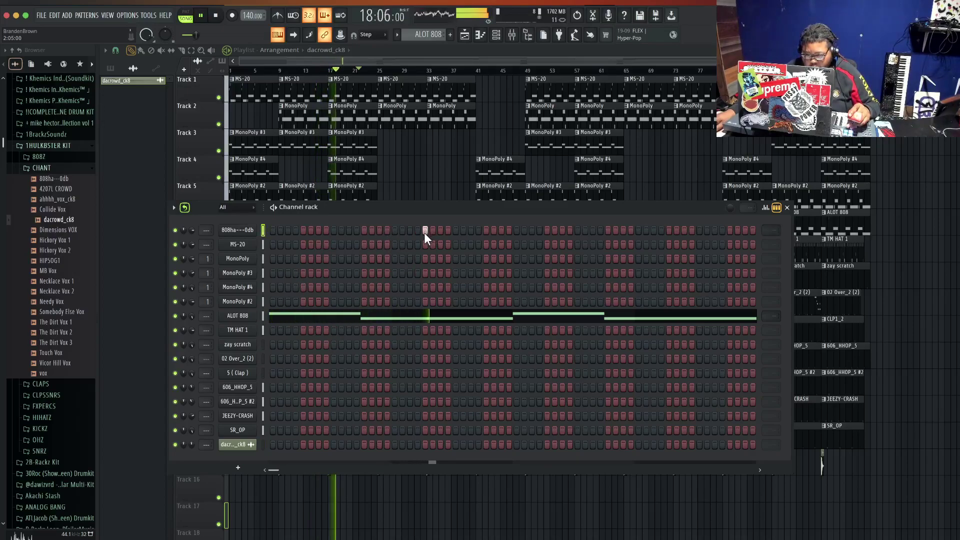
Set the 808ha---0db channel's step pattern to loop every 32 steps.
left_click(585, 230)
left_click(745, 230)
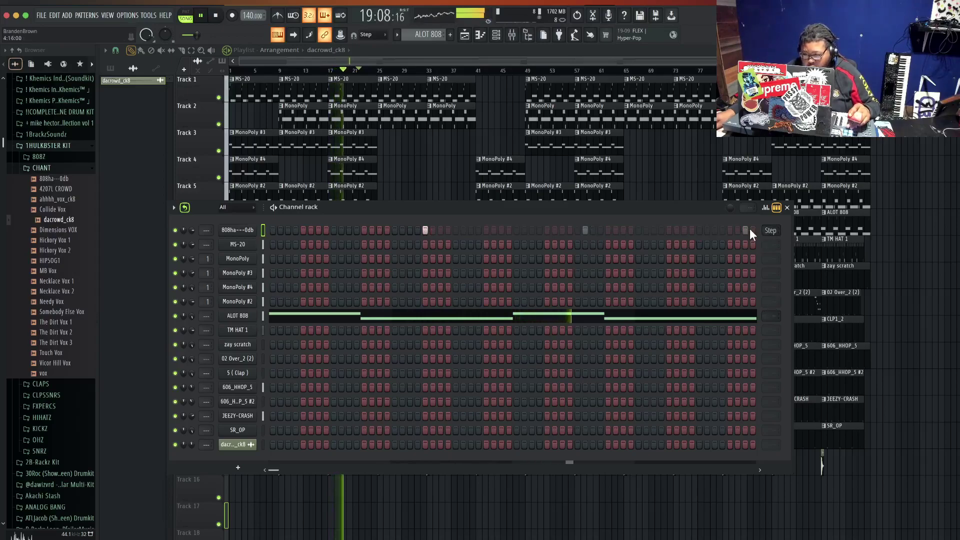
left_click(744, 230)
left_click(669, 231)
left_click(585, 231)
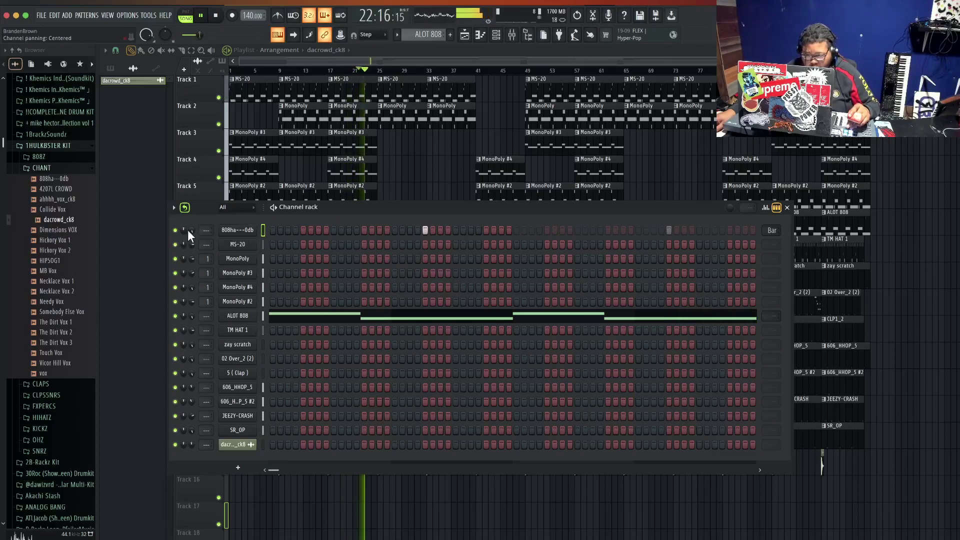
Set the 808ha---0db channel's volume to about 67%, then close its settings and the channel rack.
left_click(228, 230)
left_click_drag(261, 134, 267, 145)
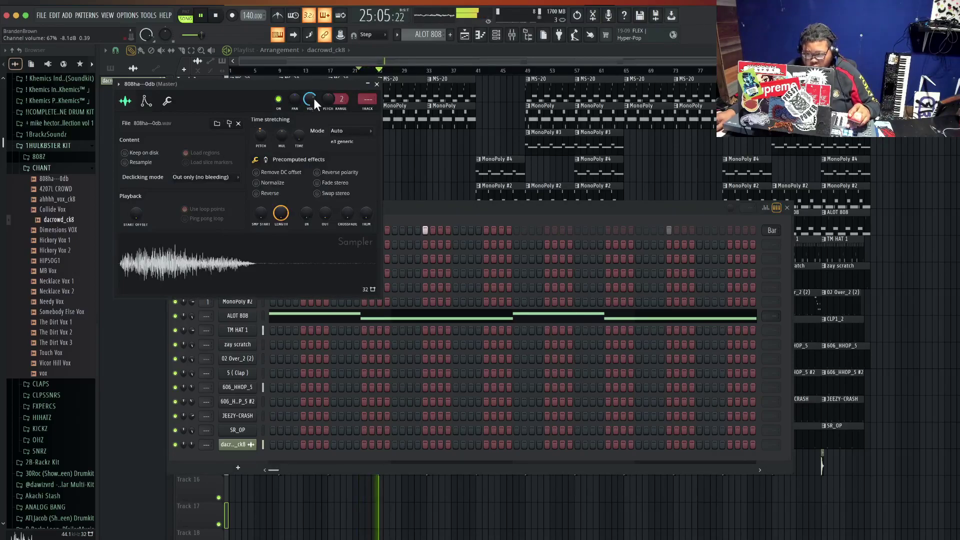
left_click(376, 84)
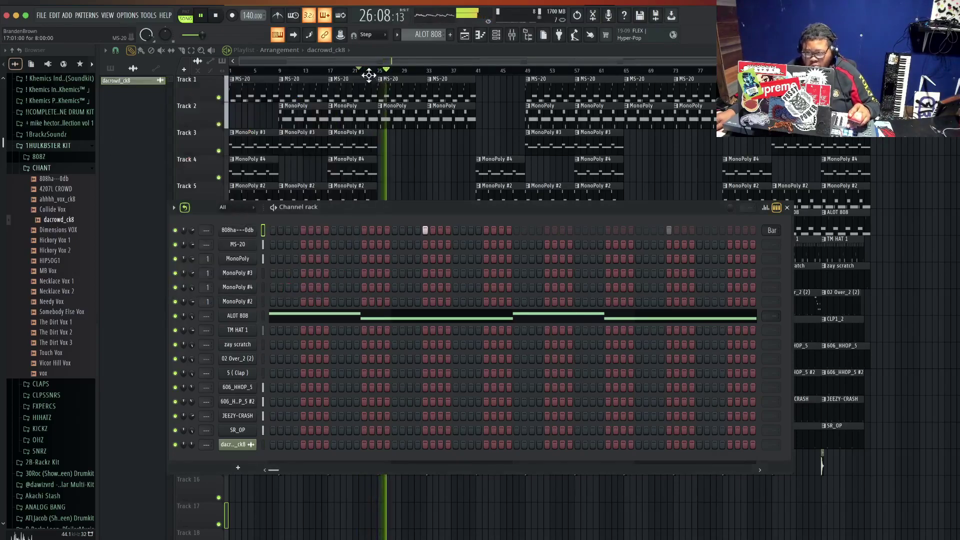
key("Escape")
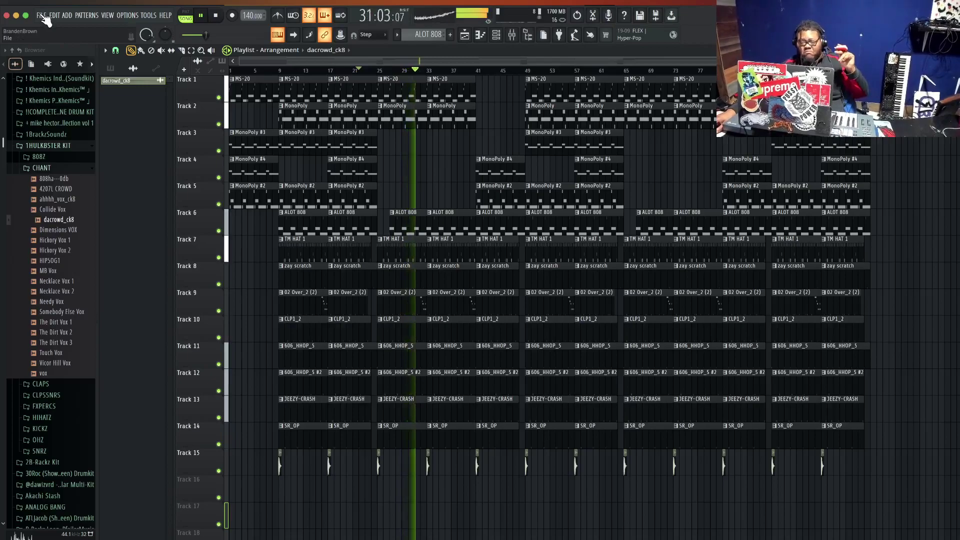
Place the recently used B-Rackz AHAWK Tag sample on Track 16 just before bar 9, then close its audio clip settings.
left_click(13, 51)
left_click(21, 93)
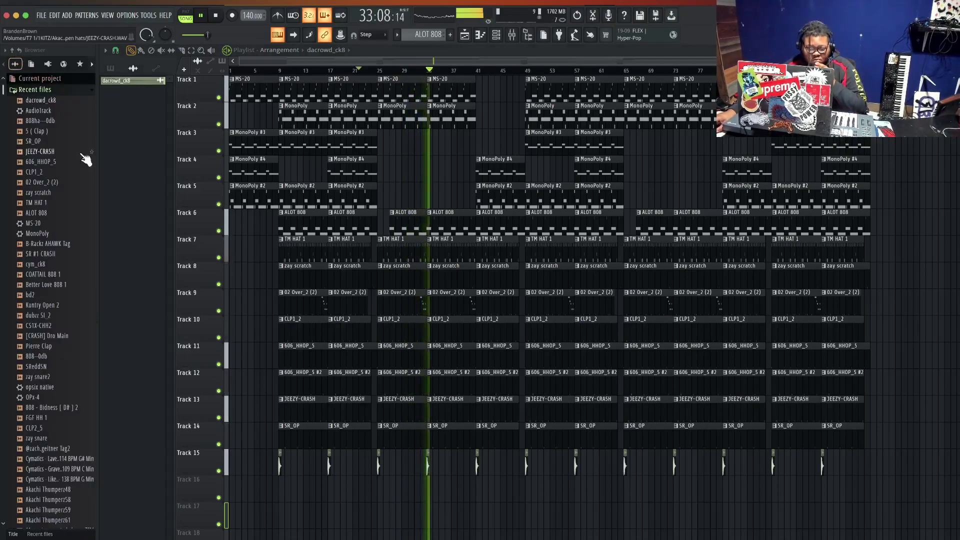
left_click_drag(64, 244, 271, 487)
double_click(274, 489)
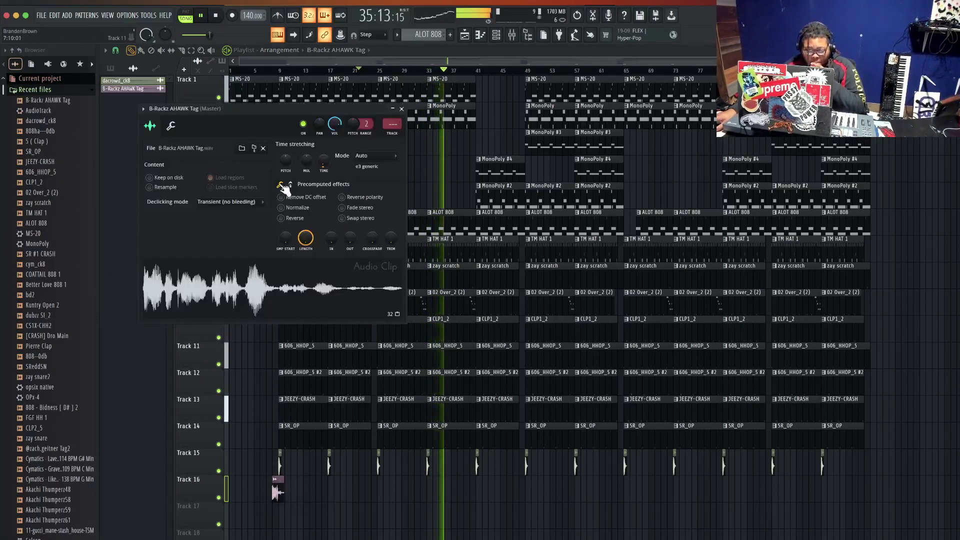
left_click(401, 108)
Add a Fruity Soft Clipper to the first effect slot of the Master mixer track and reset its post gain.
left_click(512, 34)
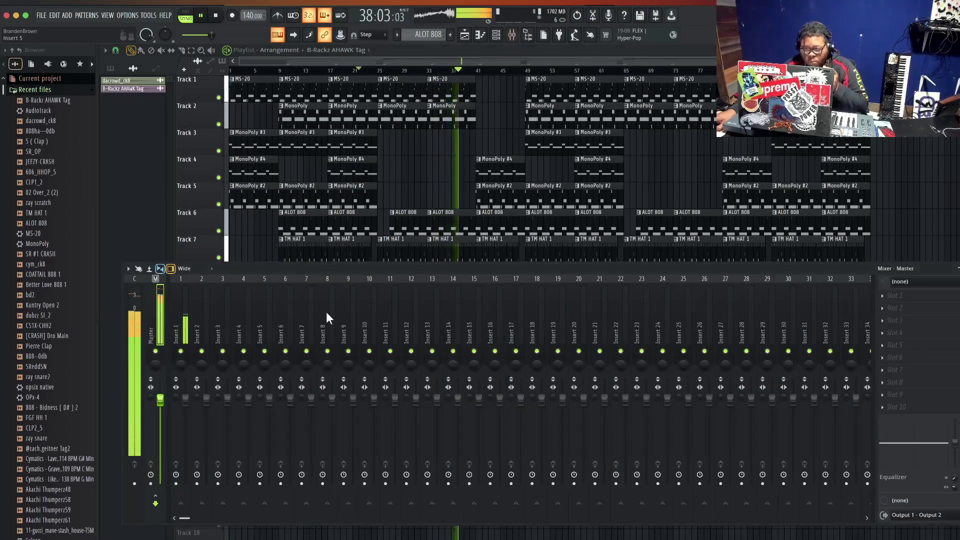
left_click(885, 296)
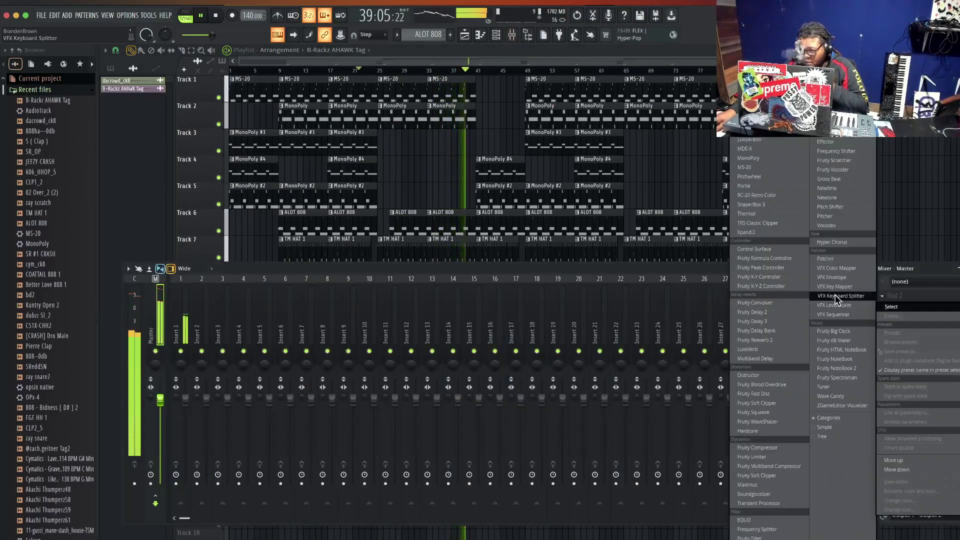
left_click(762, 403)
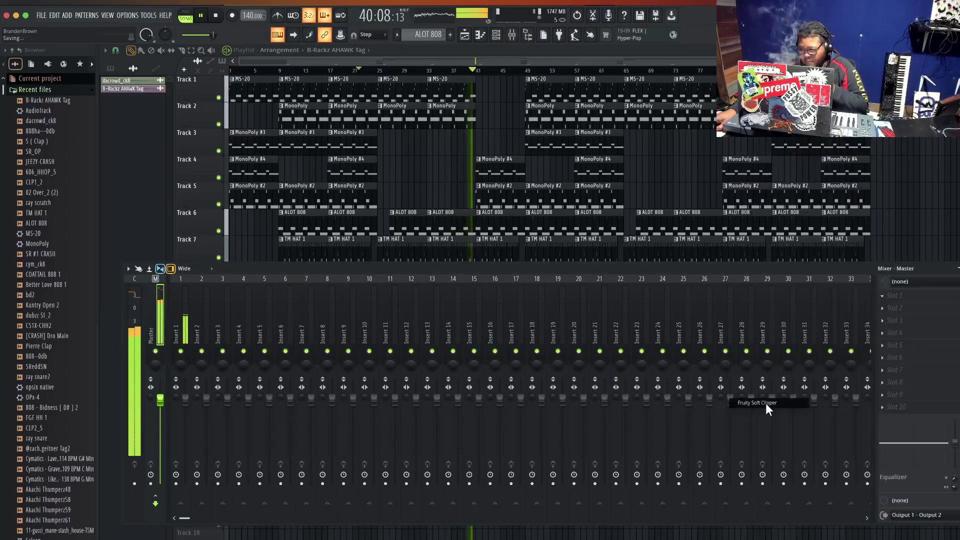
right_click(166, 128)
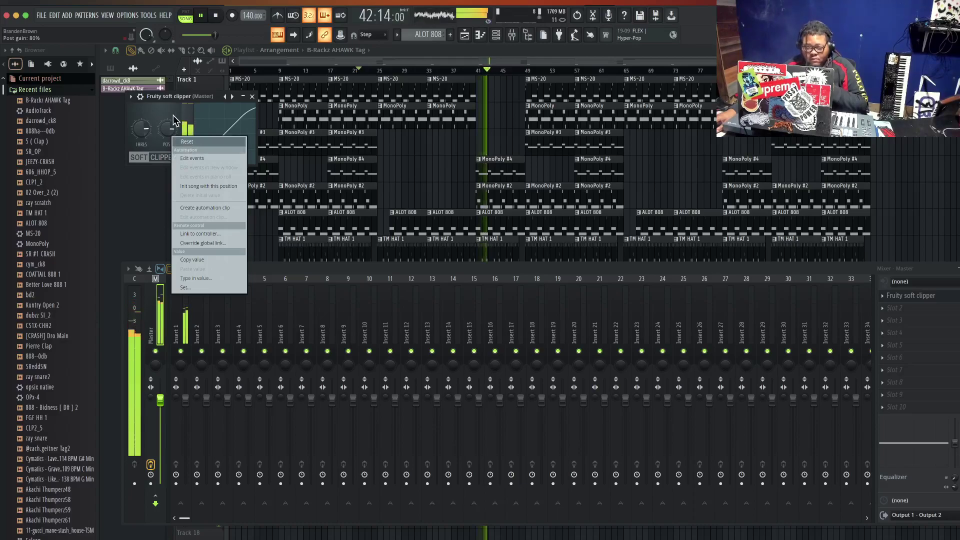
left_click(187, 143)
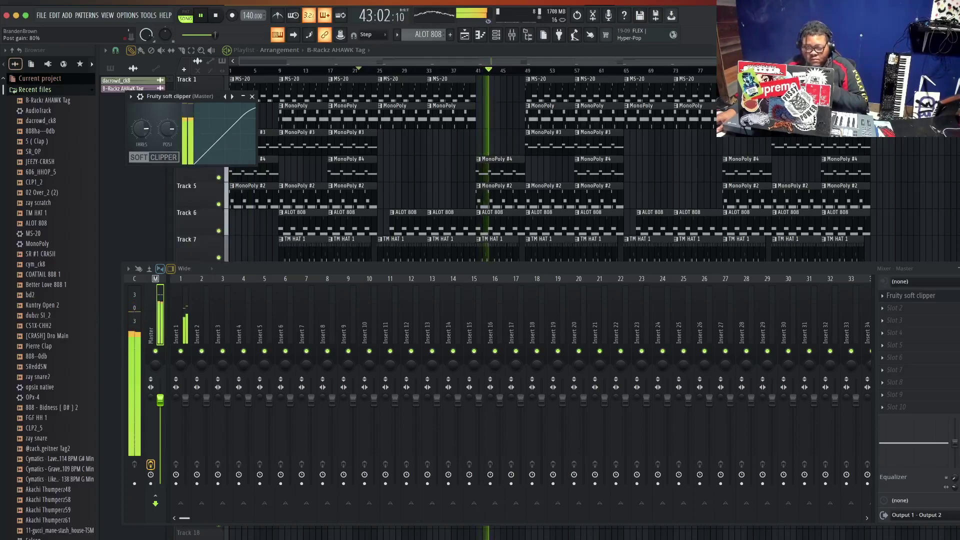
left_click(252, 97)
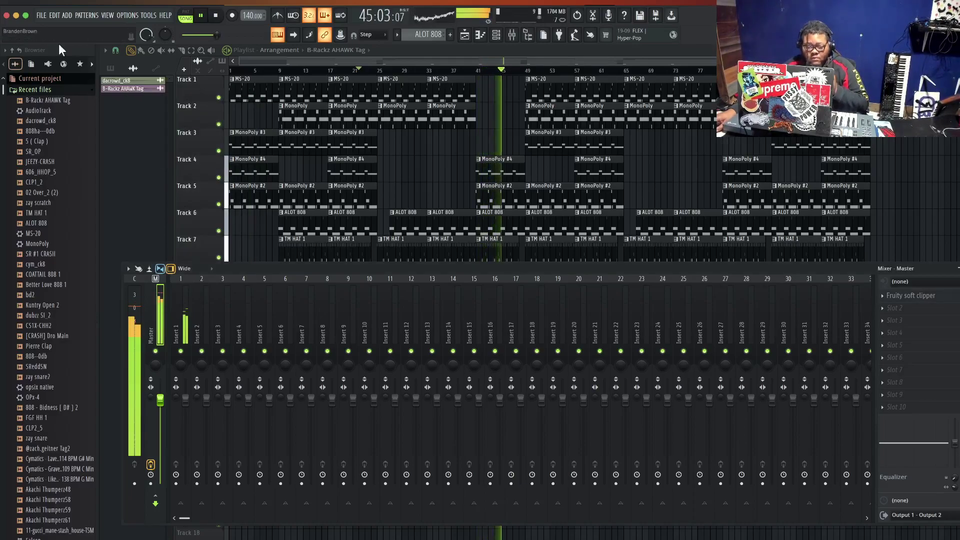
Save the project in the Beats folder as the zipped song file 9/20/23 4 BPM 140 B-Rackz.zip, without creating a project folder.
left_click(41, 14)
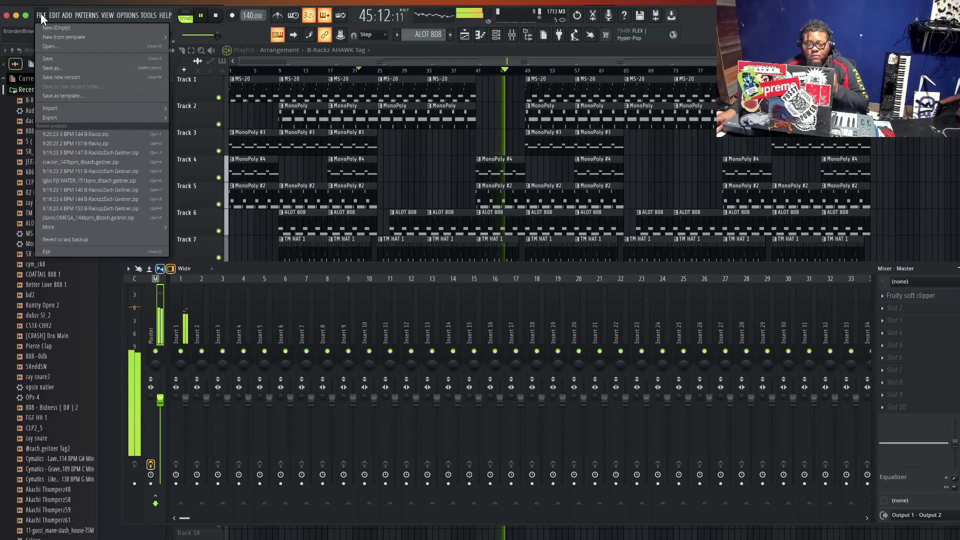
left_click(57, 68)
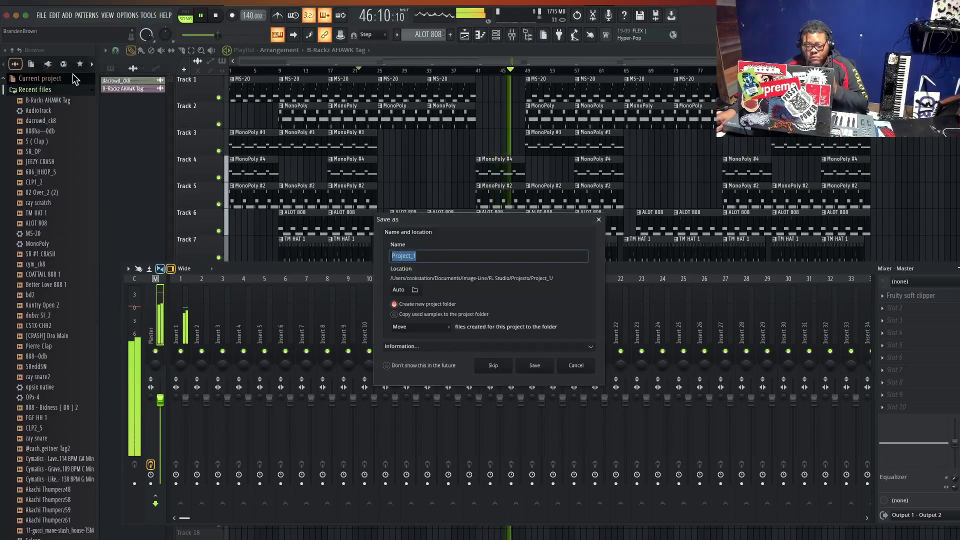
left_click(493, 366)
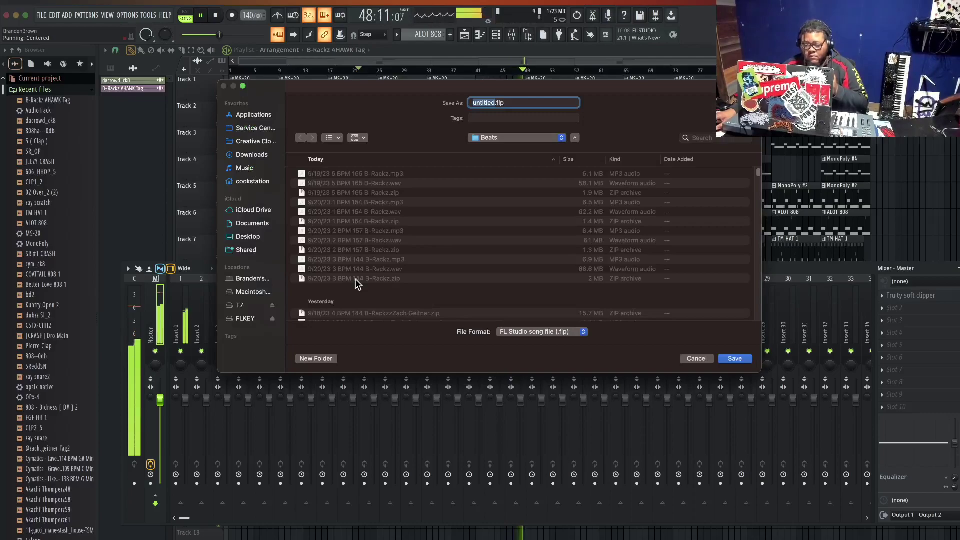
left_click(355, 277)
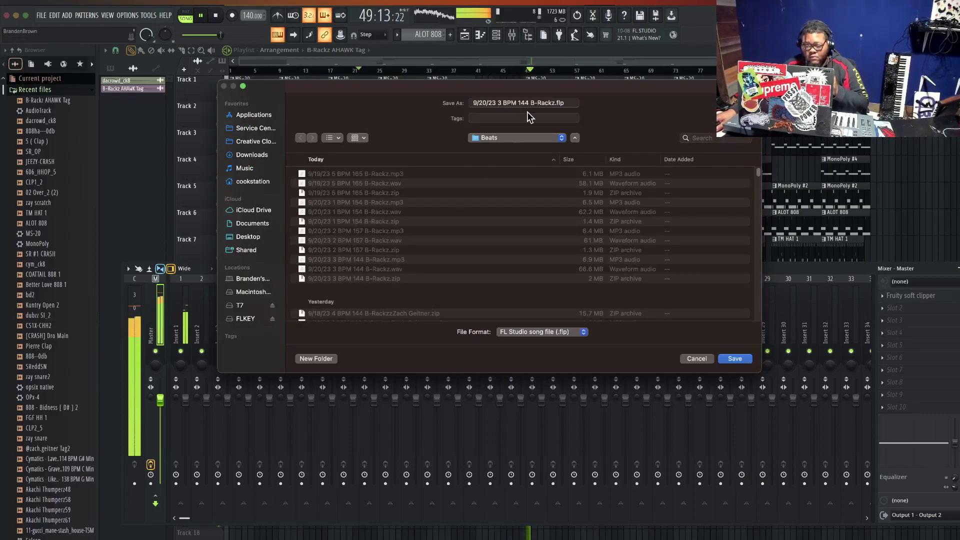
left_click(501, 103)
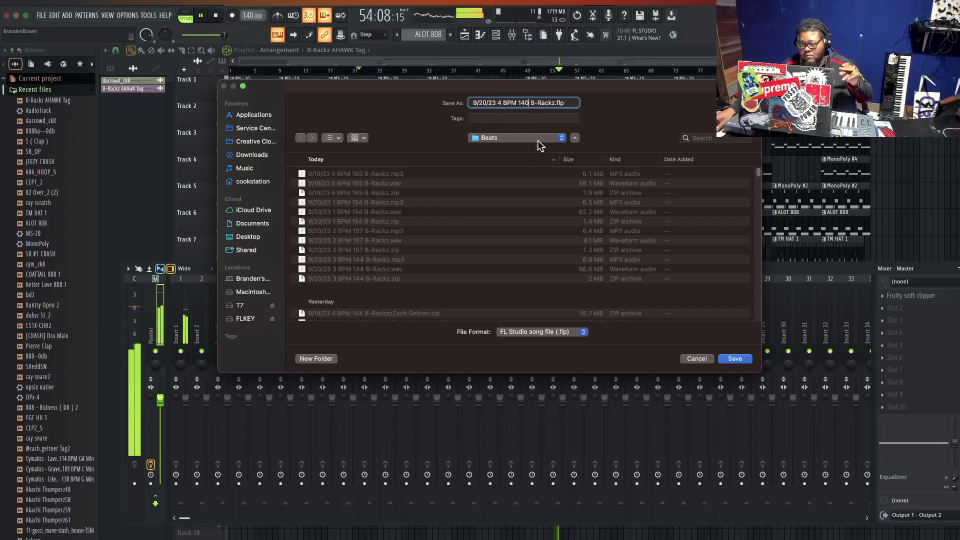
left_click(535, 332)
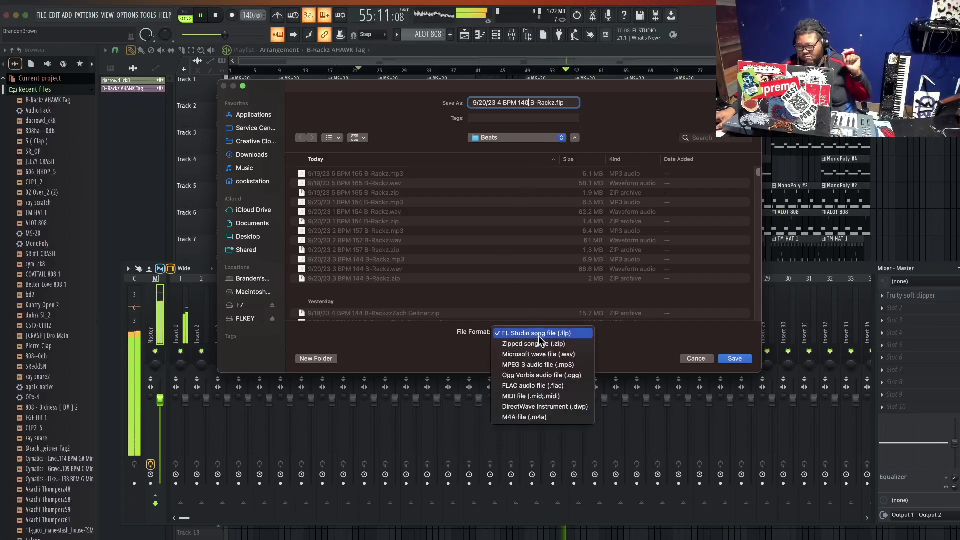
left_click(542, 345)
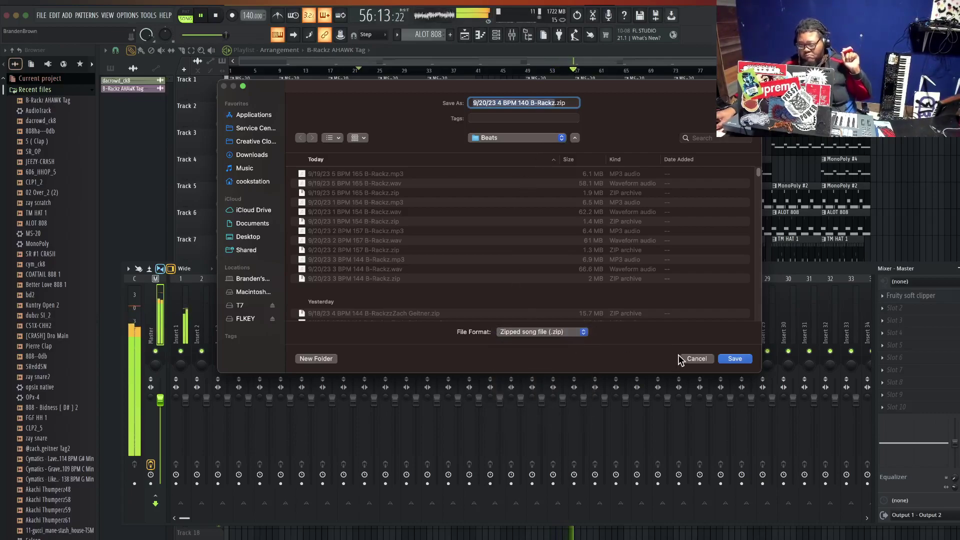
left_click(734, 358)
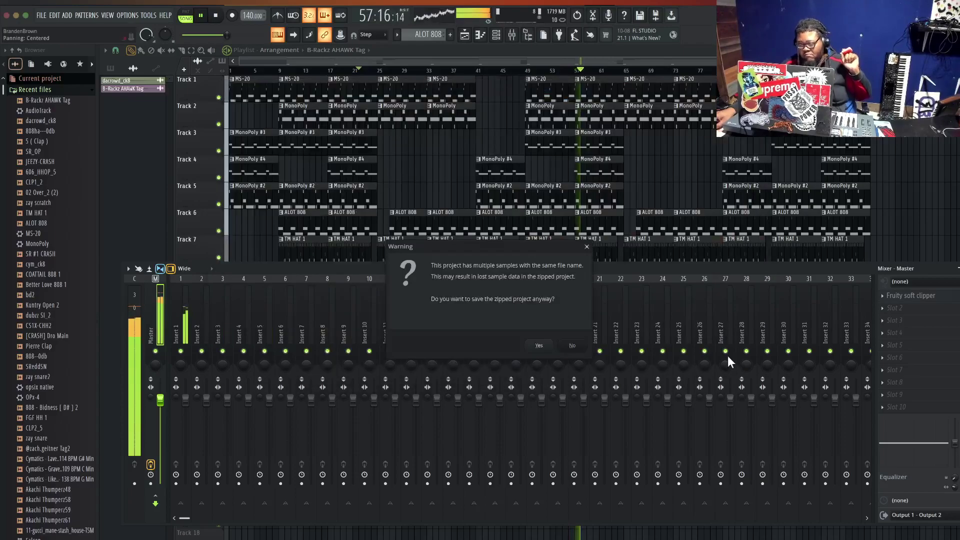
left_click(539, 346)
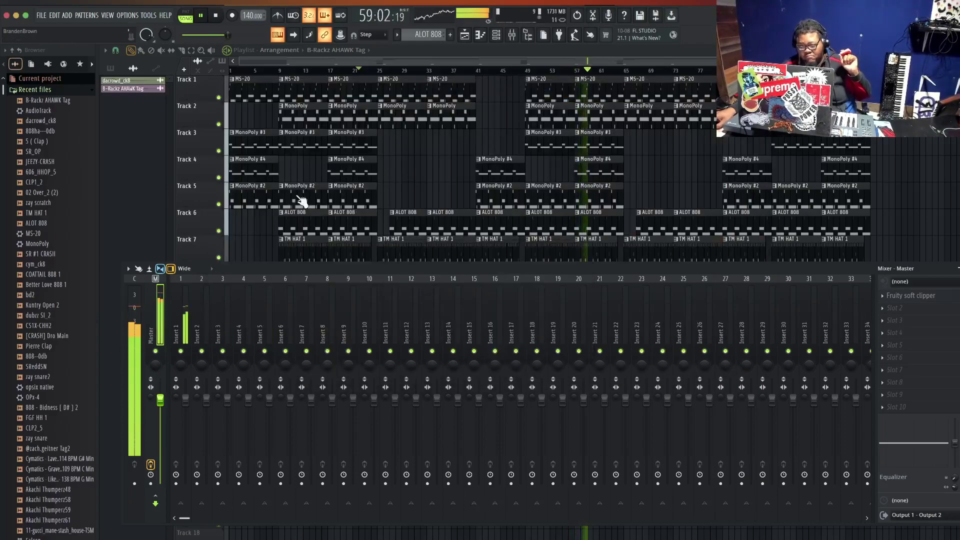
Export the song to the Beats folder as a Microsoft wave file named 9/20/23 4 BPM 140 B-Rackz.
left_click(44, 19)
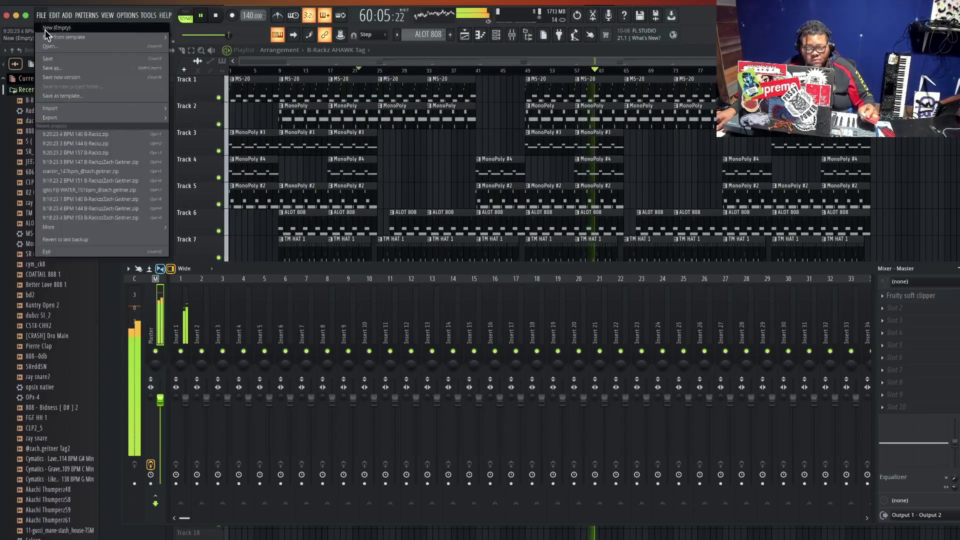
left_click(65, 69)
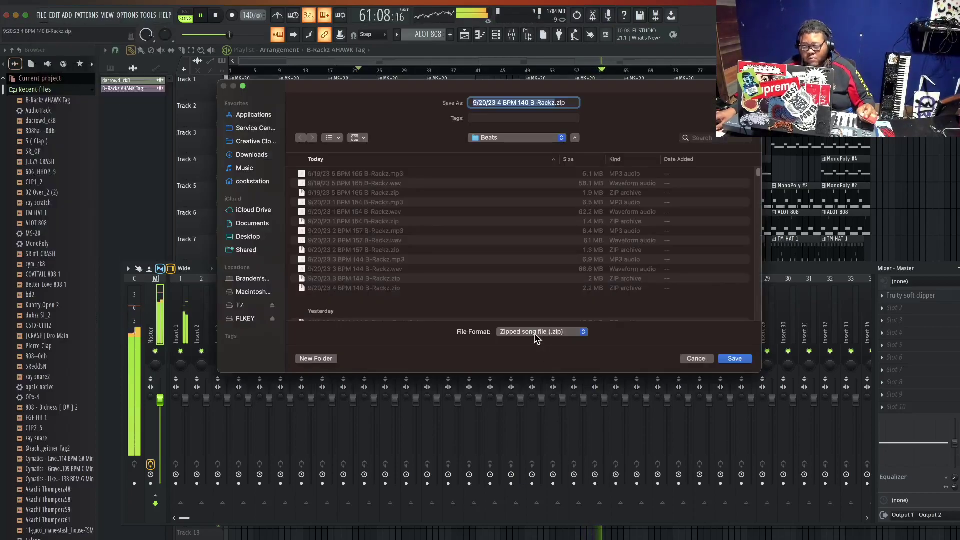
left_click(535, 331)
left_click(530, 355)
left_click(735, 359)
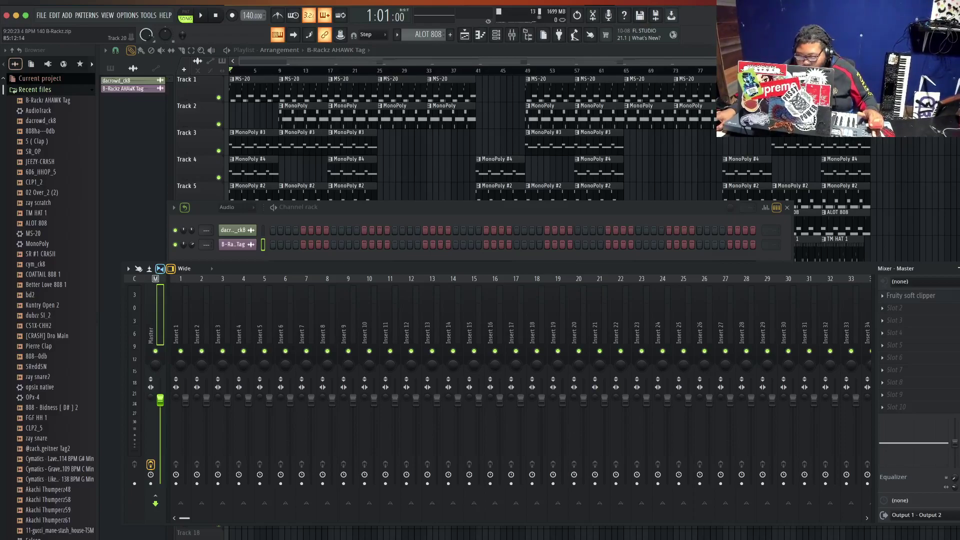
left_click(627, 538)
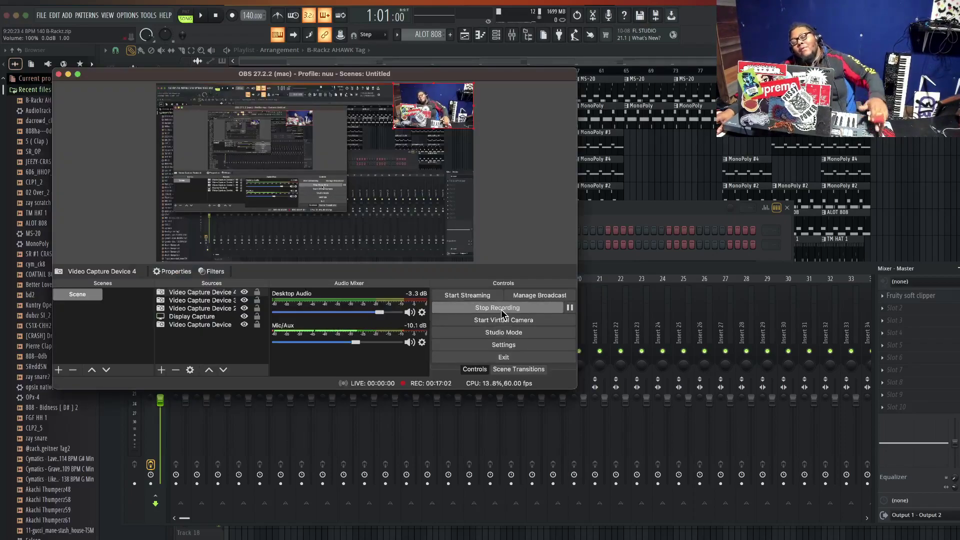